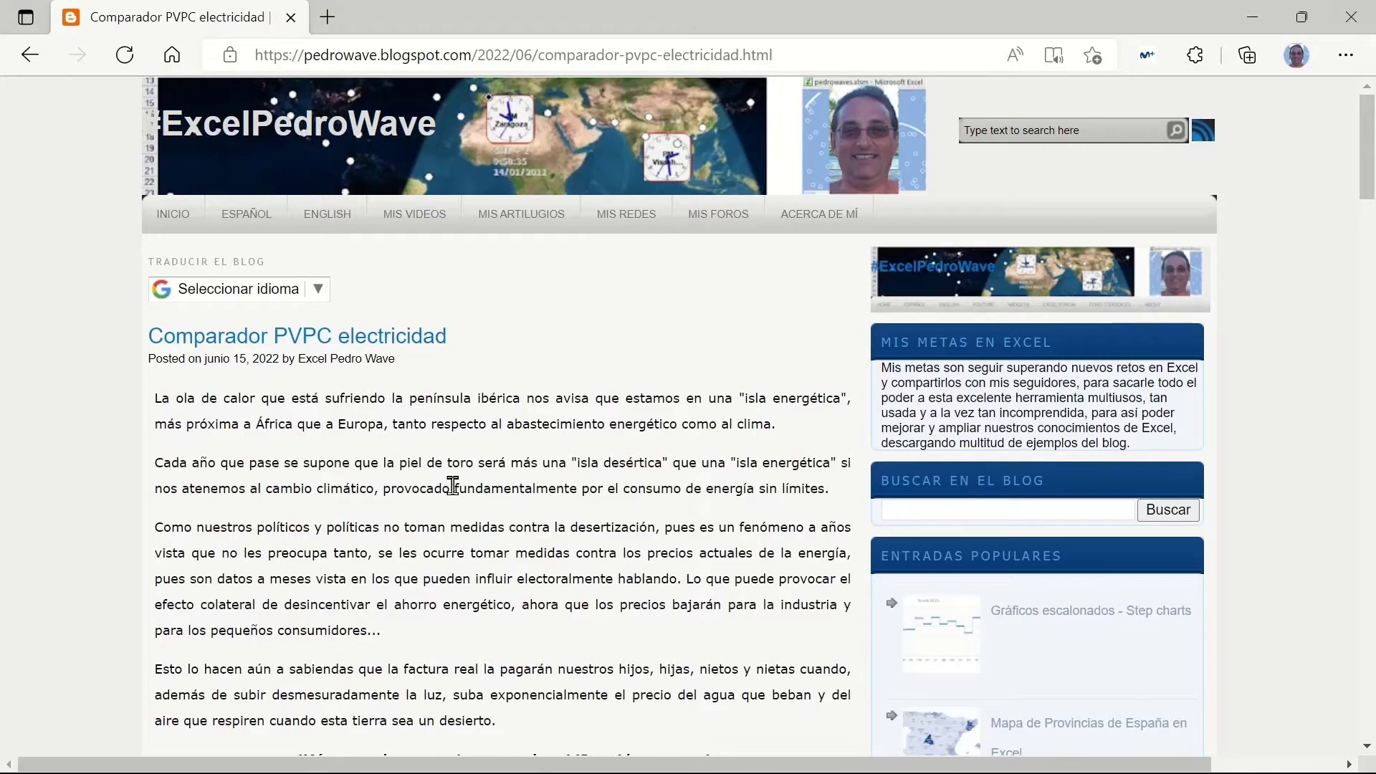
Step: Read down the blog article about the PVPC electricity comparator
scroll(463, 487, "down", 7)
scroll(475, 492, "down", 4)
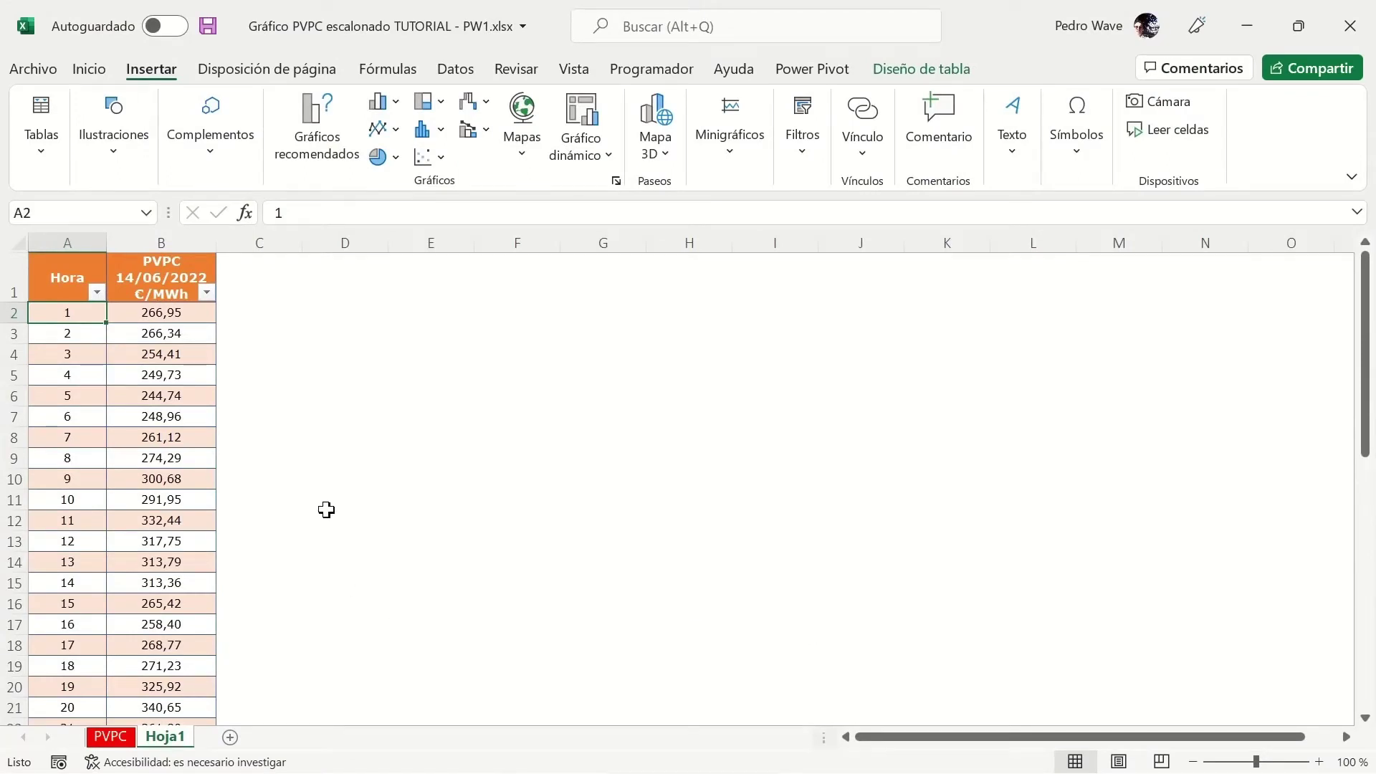
Step: In the Excel workbook, examine the Hora column's number format and its hours from first to last
left_click(80, 333)
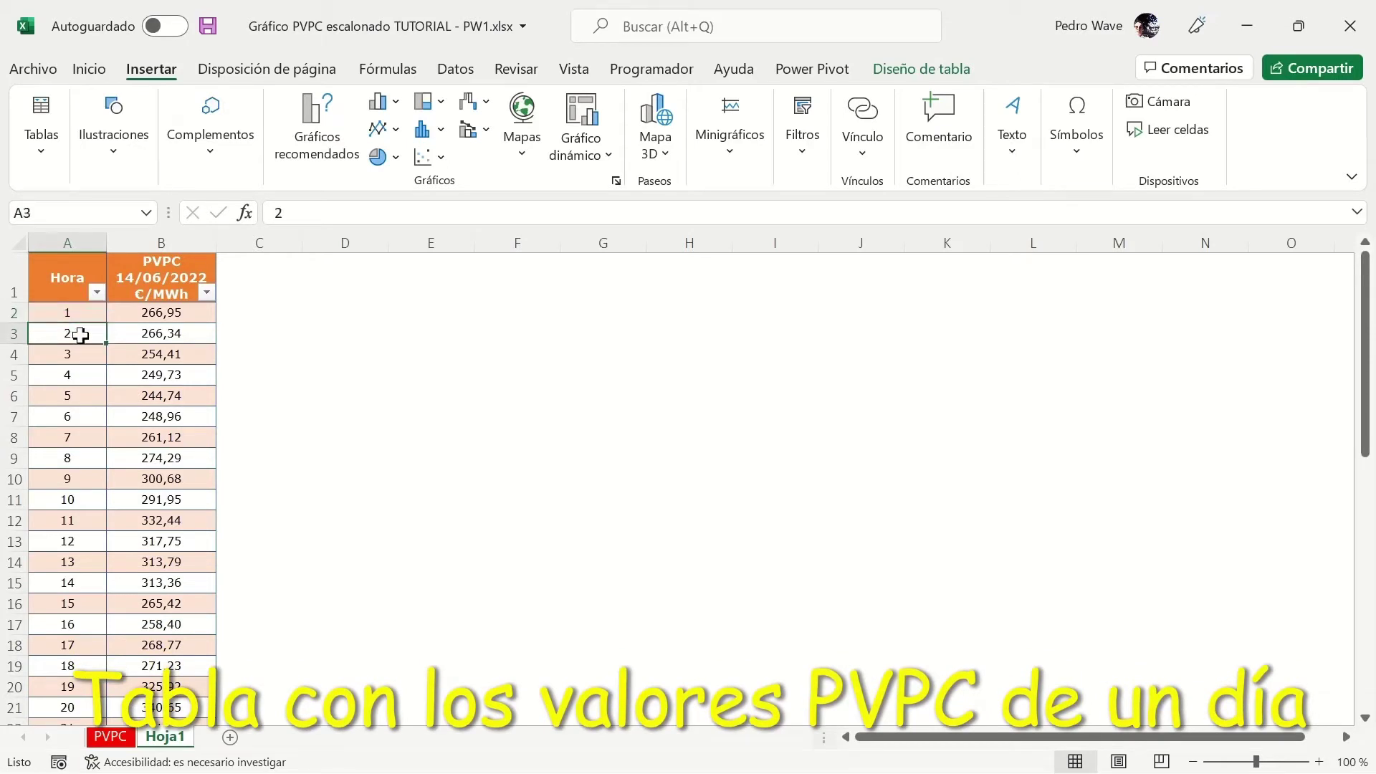
left_click(97, 72)
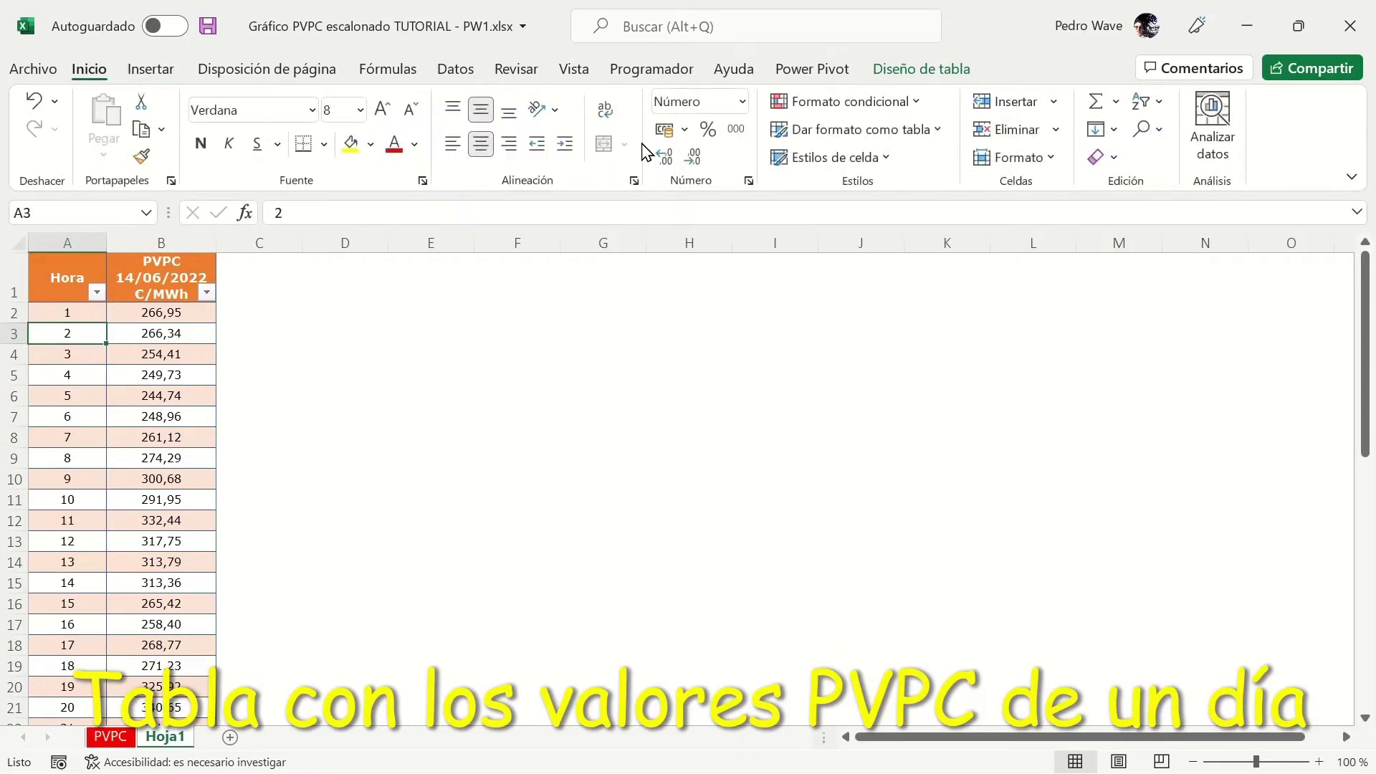
left_click(748, 181)
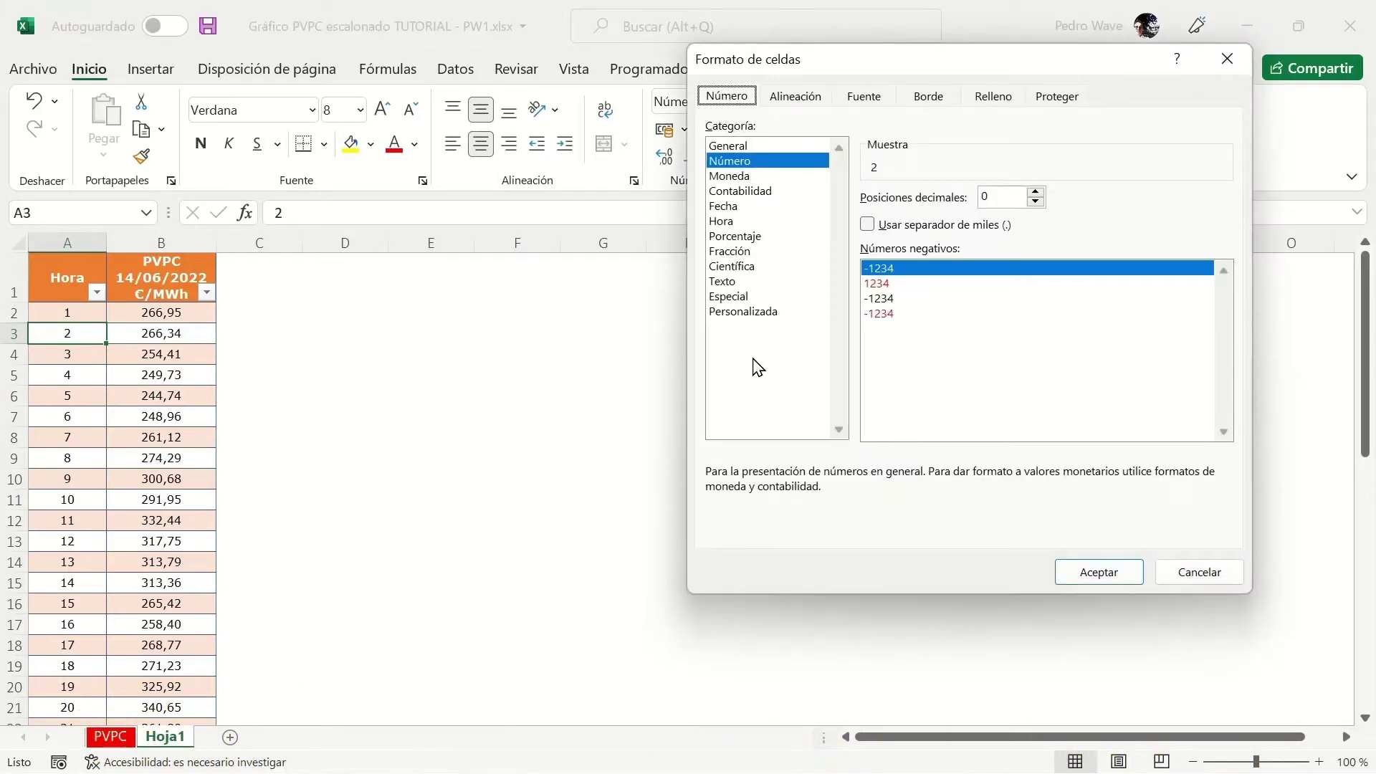
left_click(1196, 573)
scroll(190, 508, "down", 2)
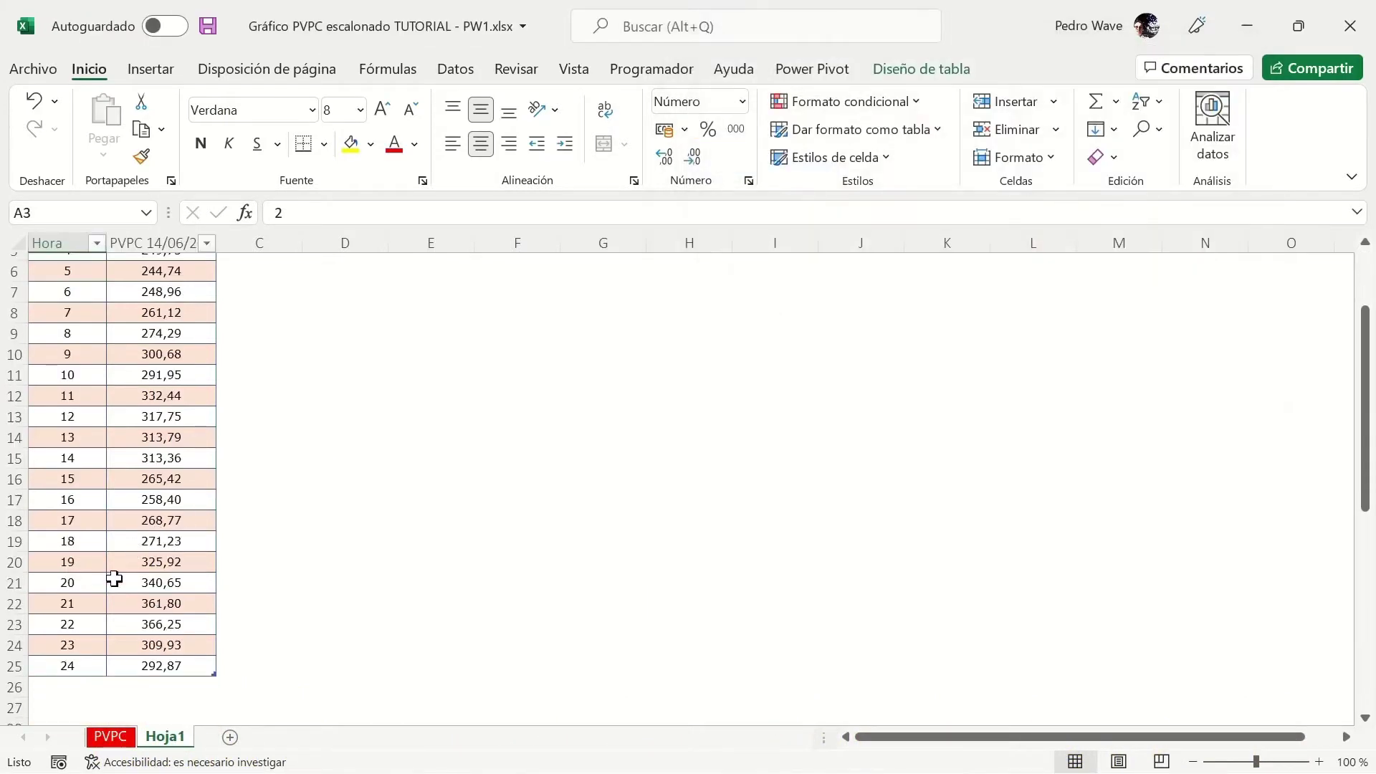
left_click(74, 667)
scroll(216, 578, "up", 2)
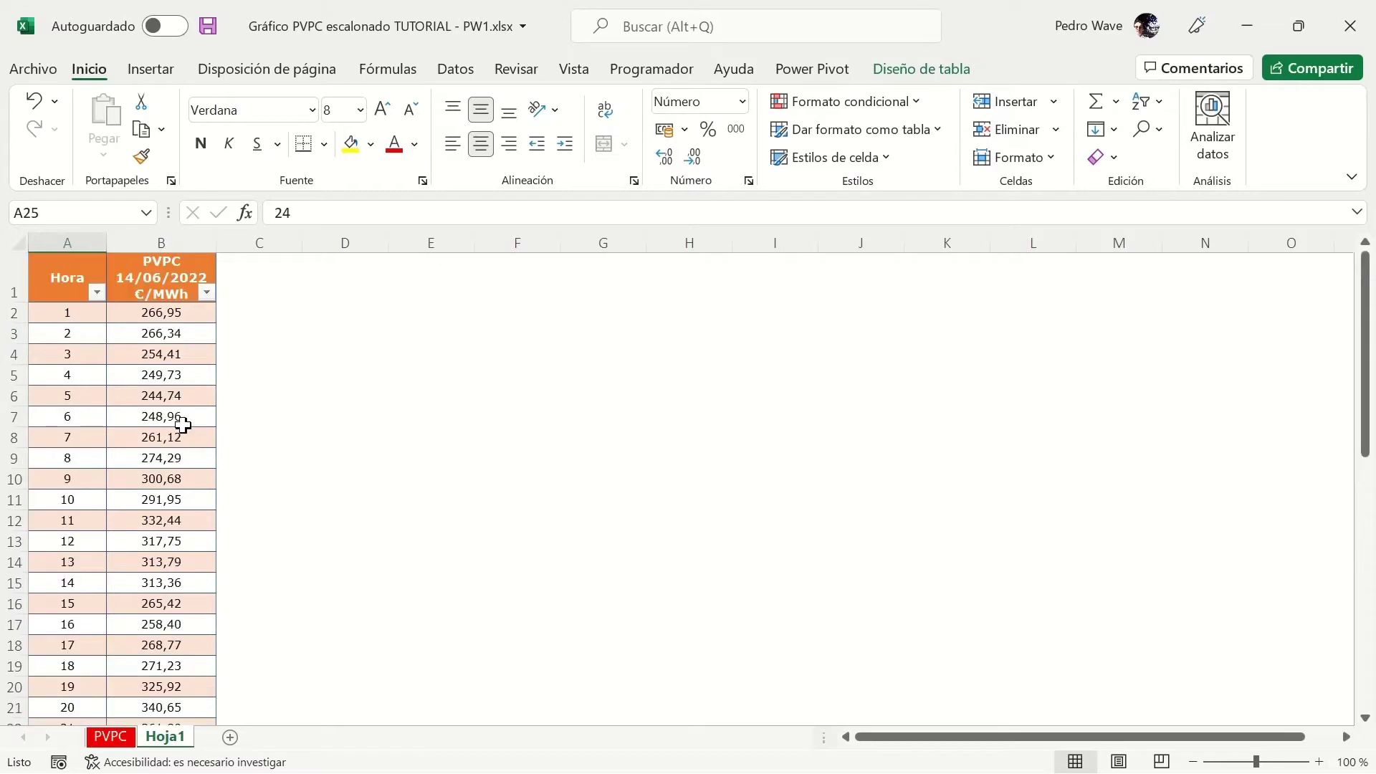
Step: Review the hourly price values in the table's PVPC 14/06/2022 column
left_click(181, 317)
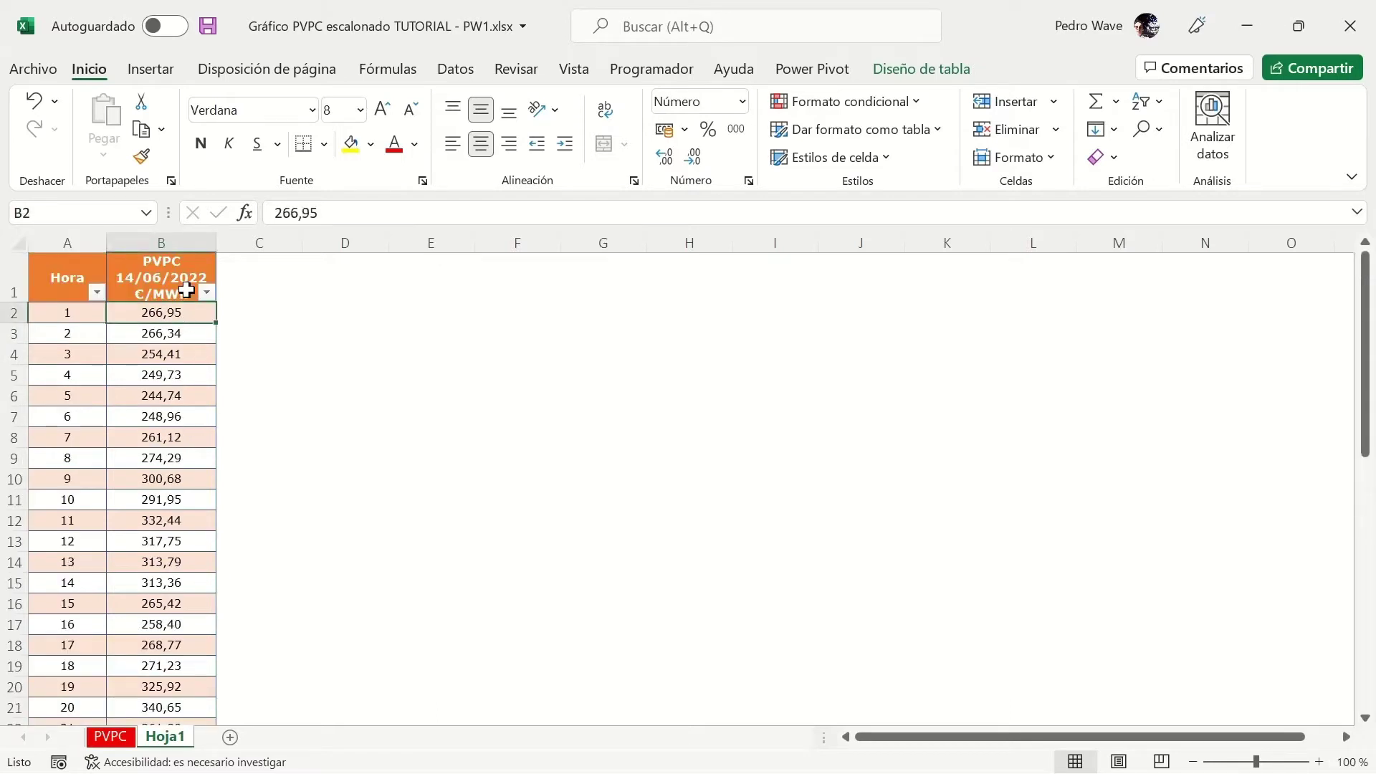
left_click(182, 338)
left_click(185, 357)
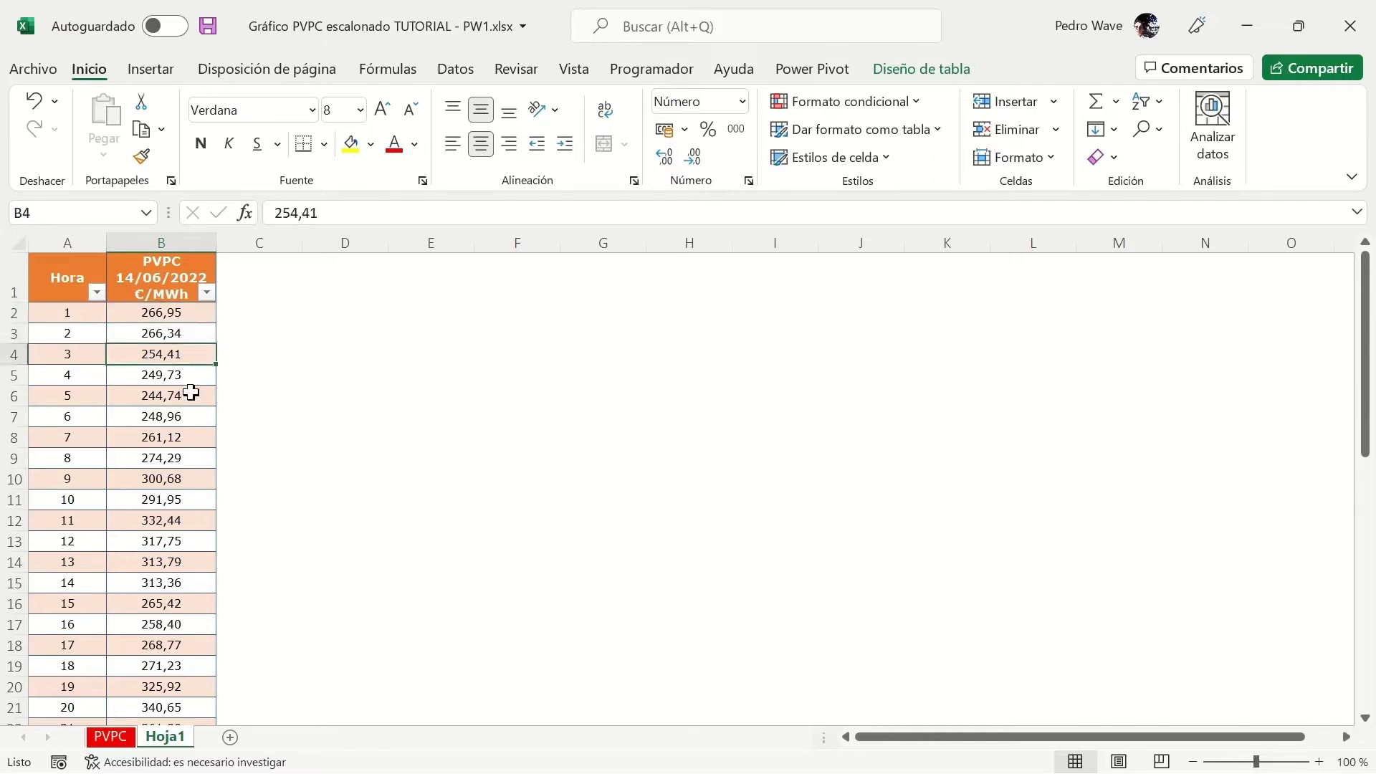
left_click(190, 396)
left_click(190, 457)
left_click(184, 317)
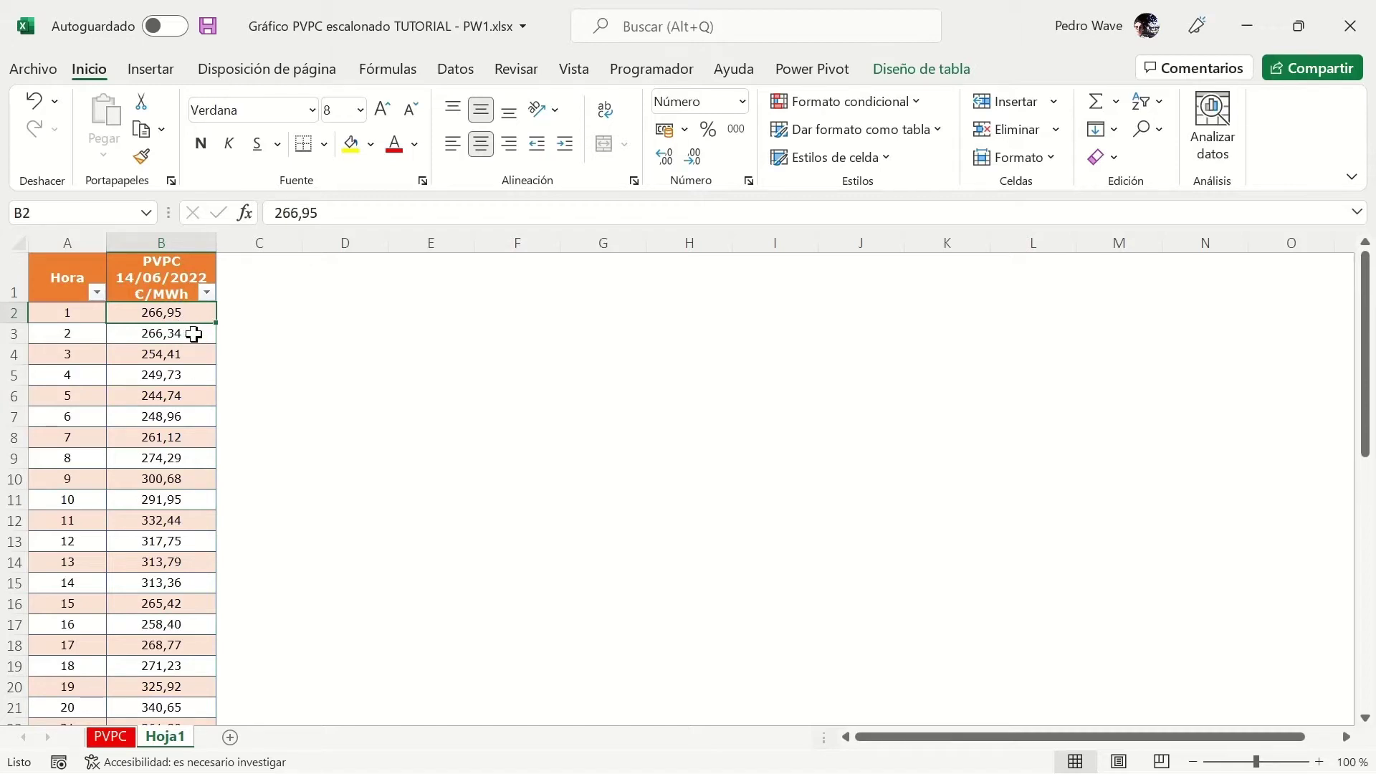
left_click(194, 334)
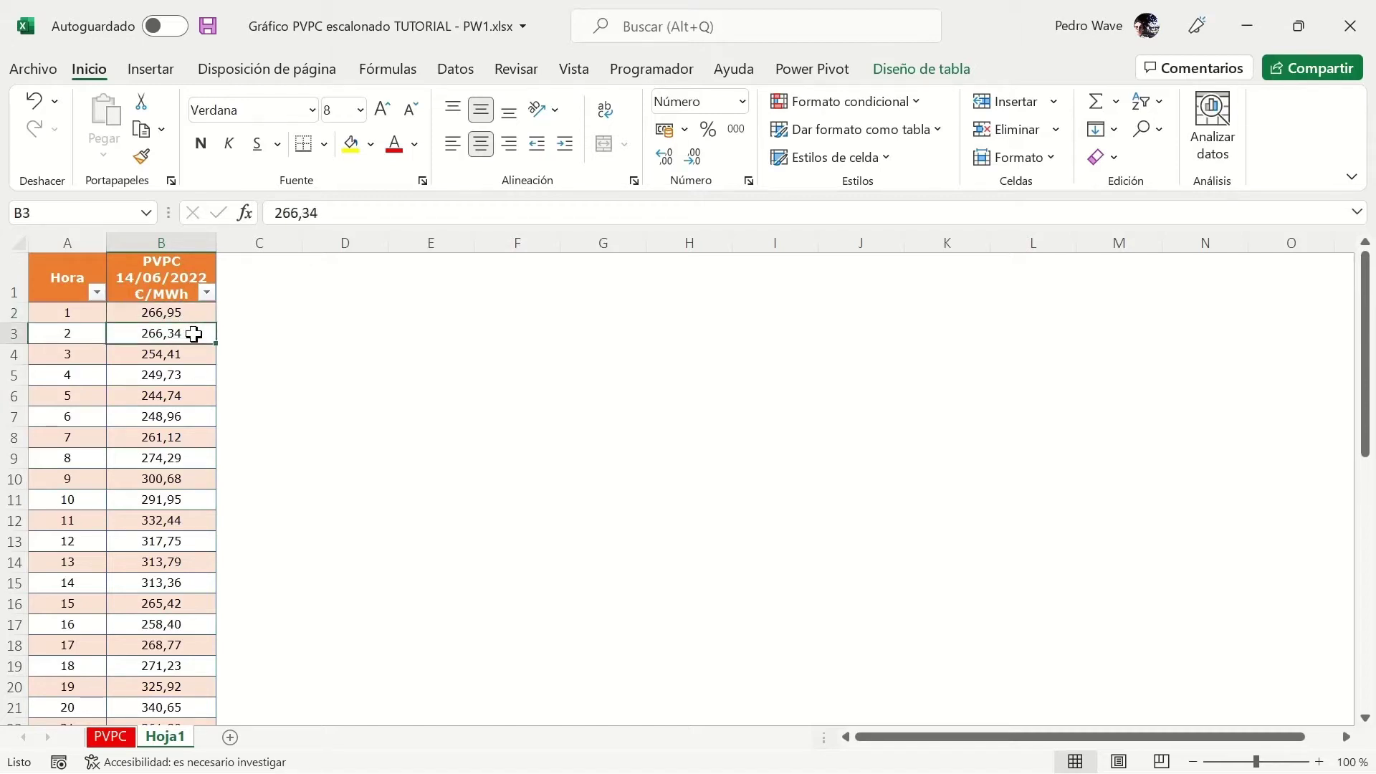
Step: Insert a recommended clustered column chart from the PVPC table and place it just beside the table
left_click(191, 316)
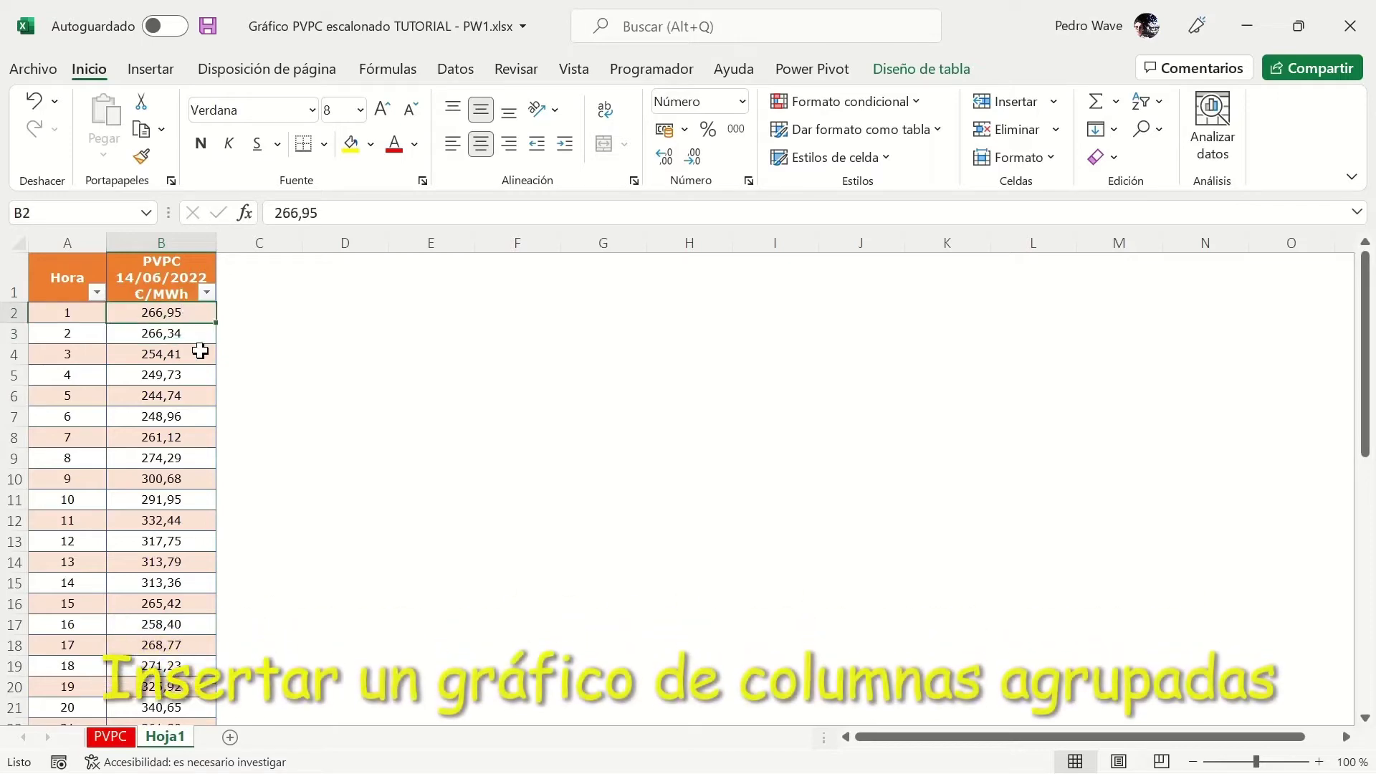
left_click(143, 72)
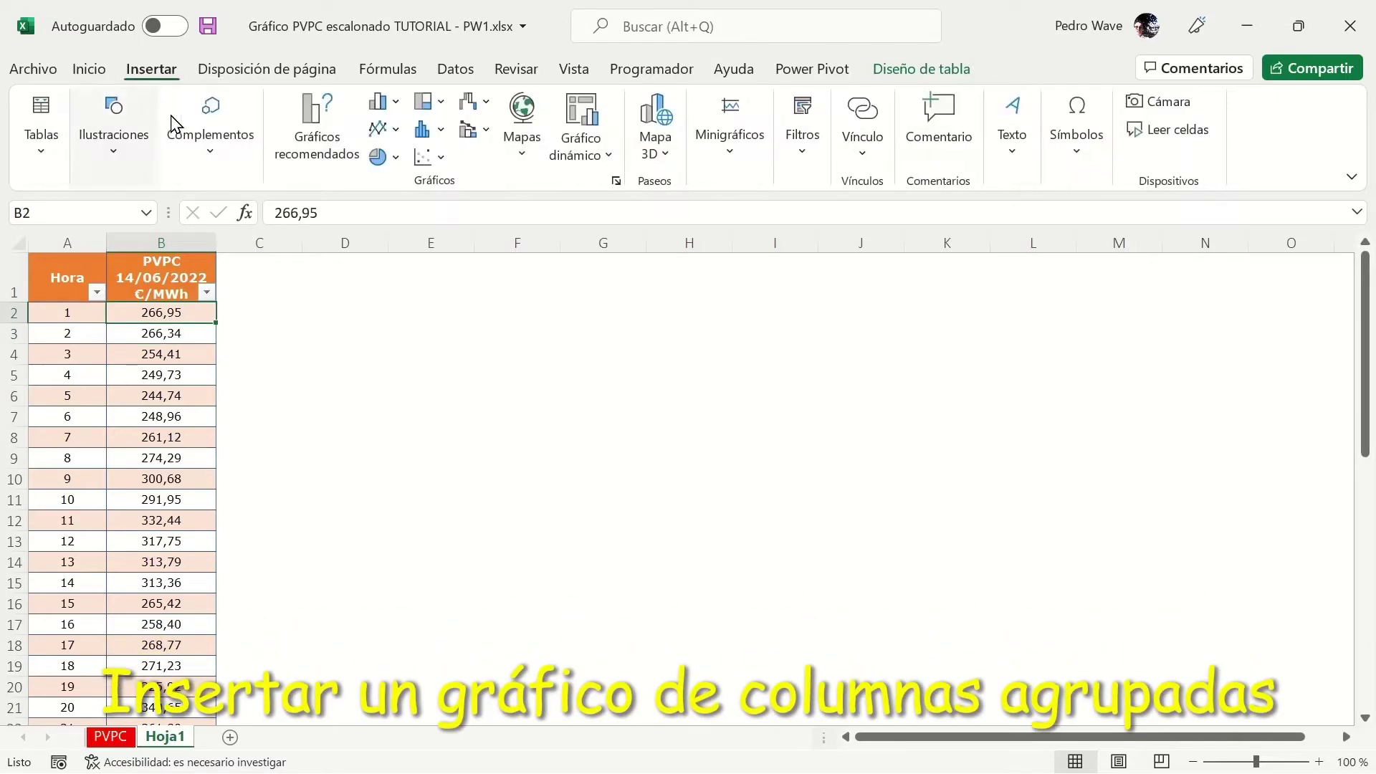
left_click(304, 136)
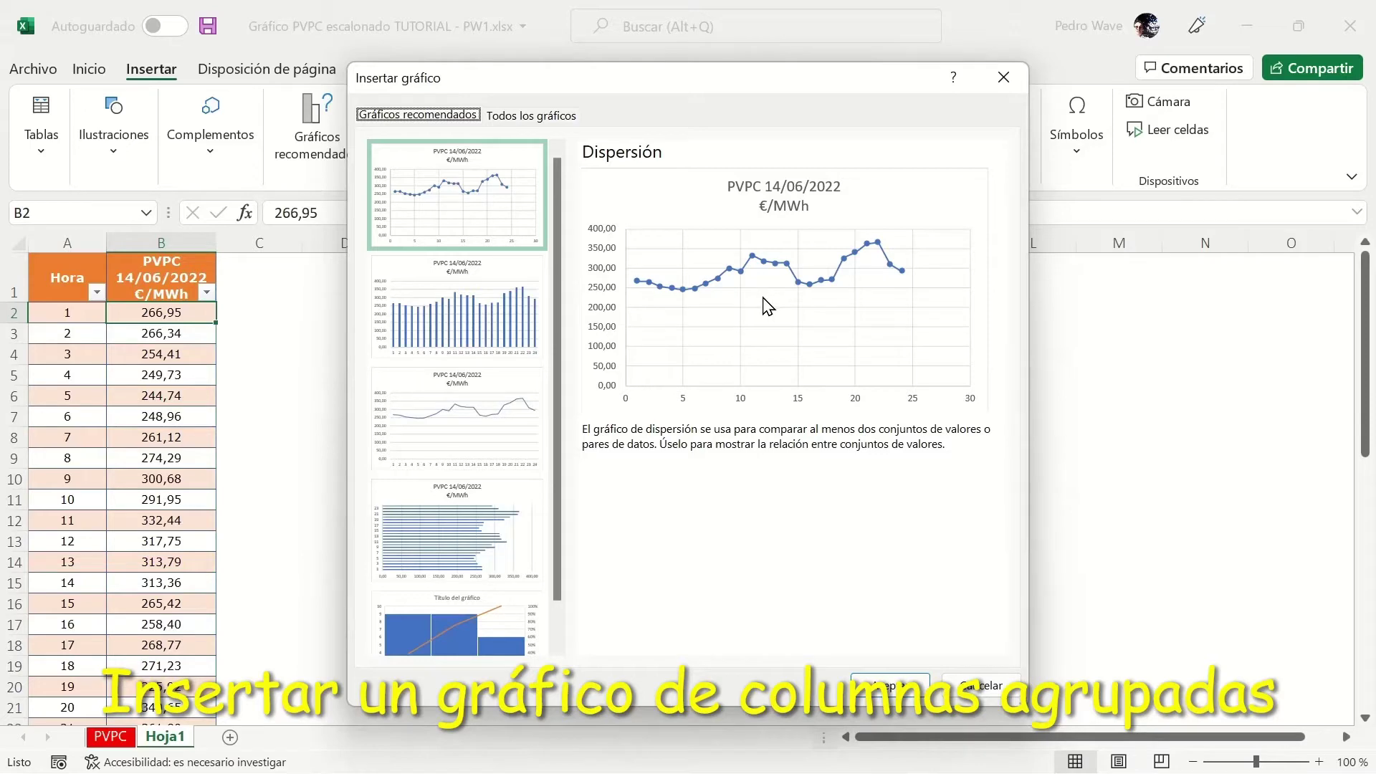
left_click(507, 333)
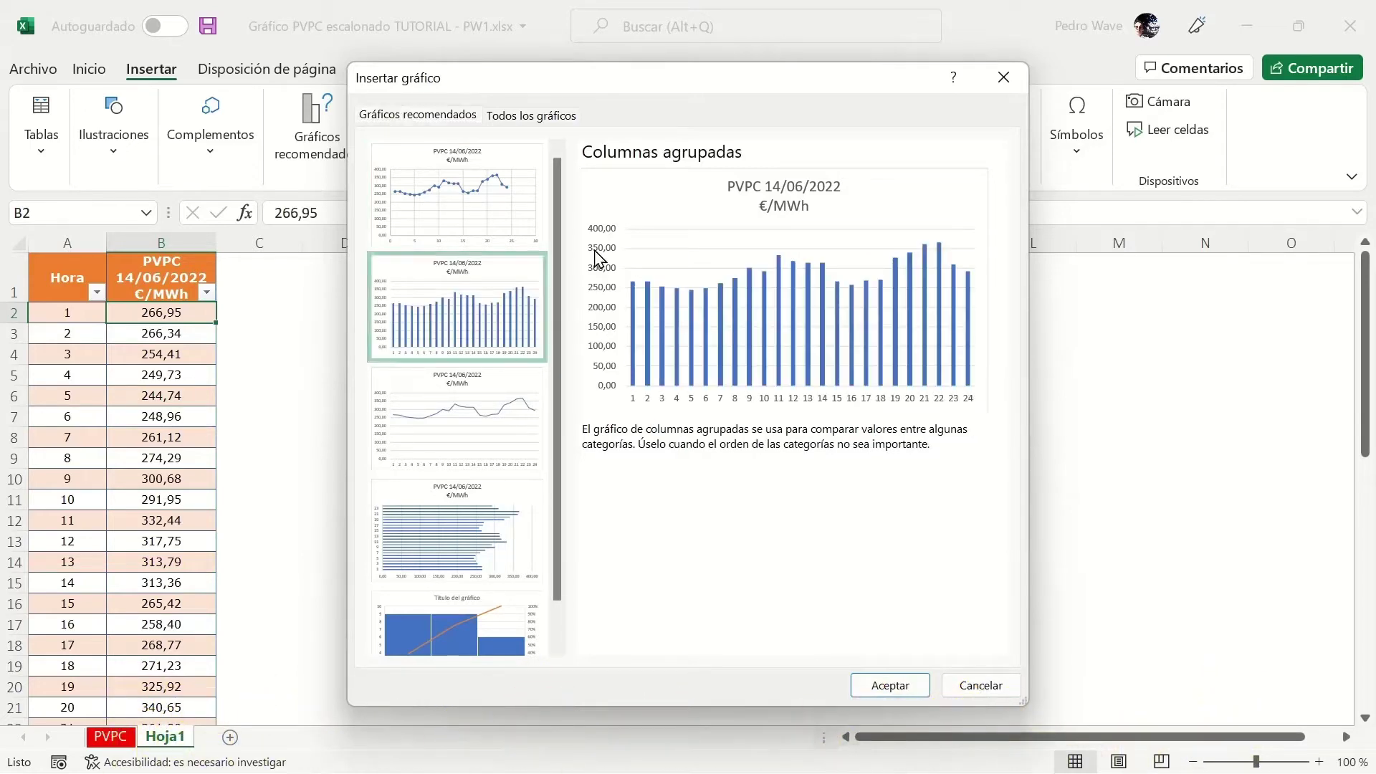
left_click(889, 688)
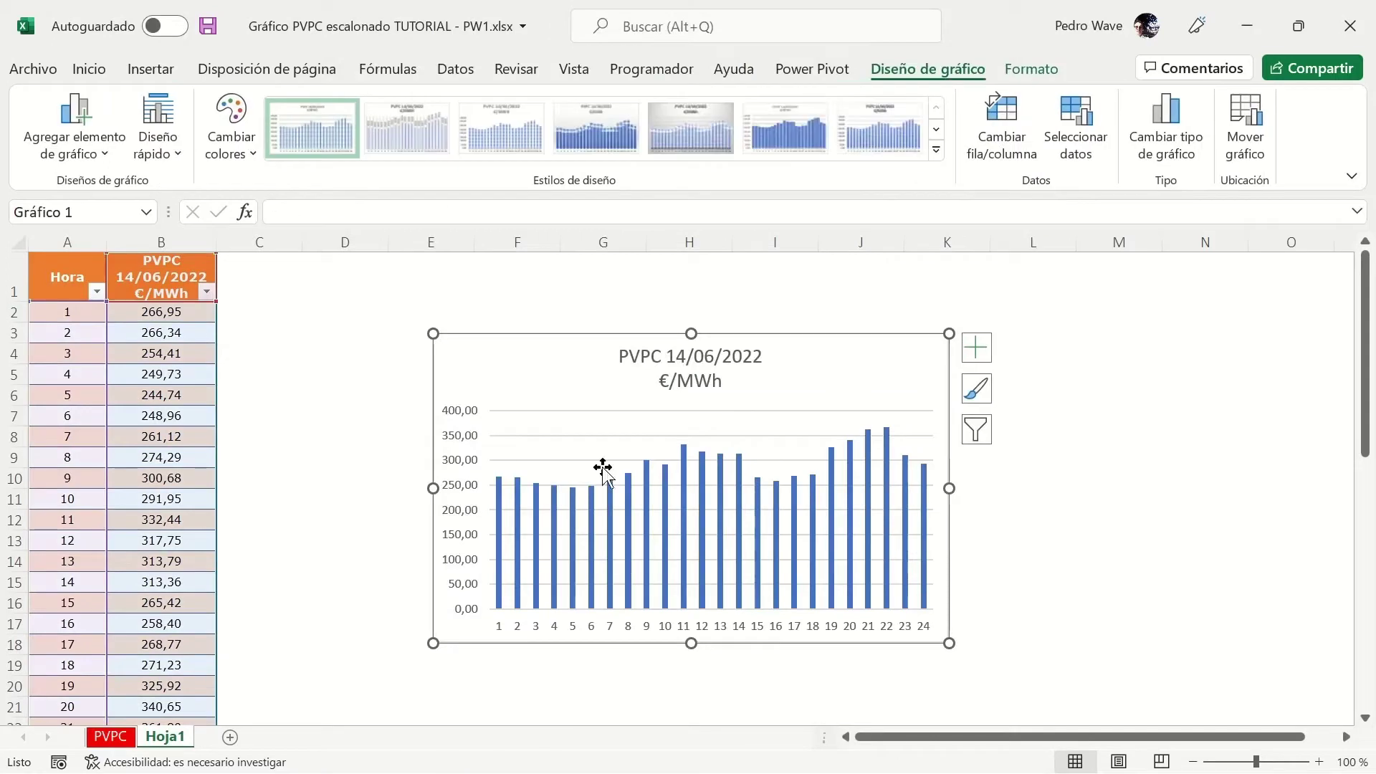
left_click_drag(613, 334, 414, 276)
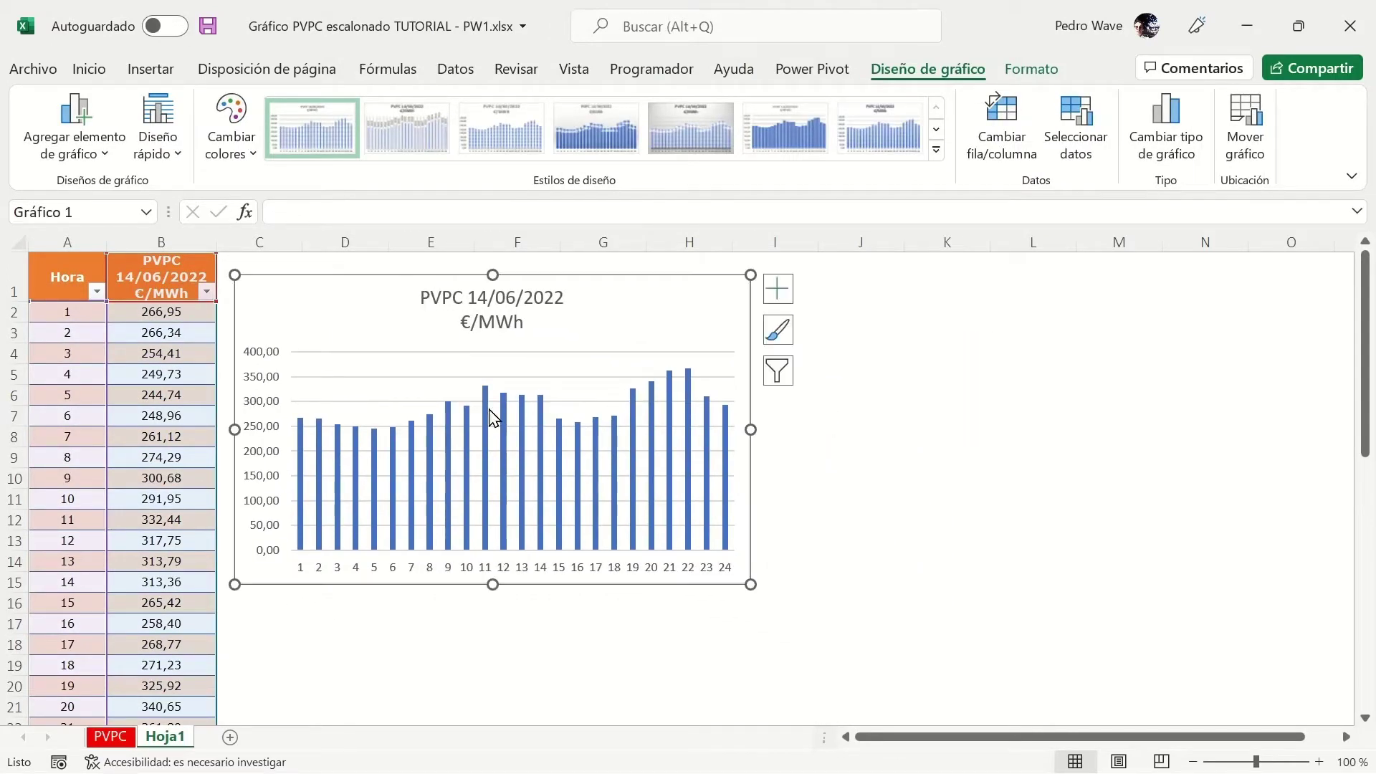
Step: Set the PVPC column series' overlap to 100 % and its gap width to 0 %
right_click(508, 459)
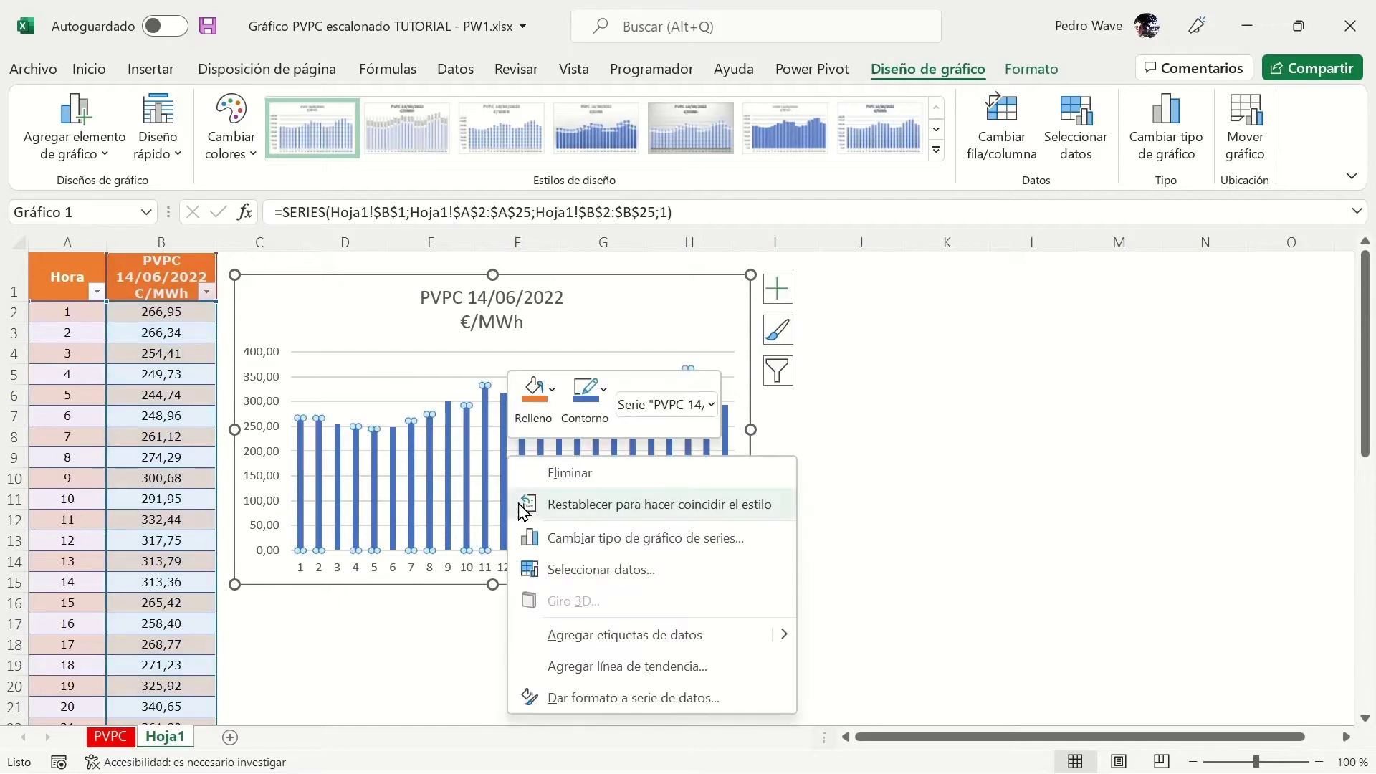
left_click(586, 699)
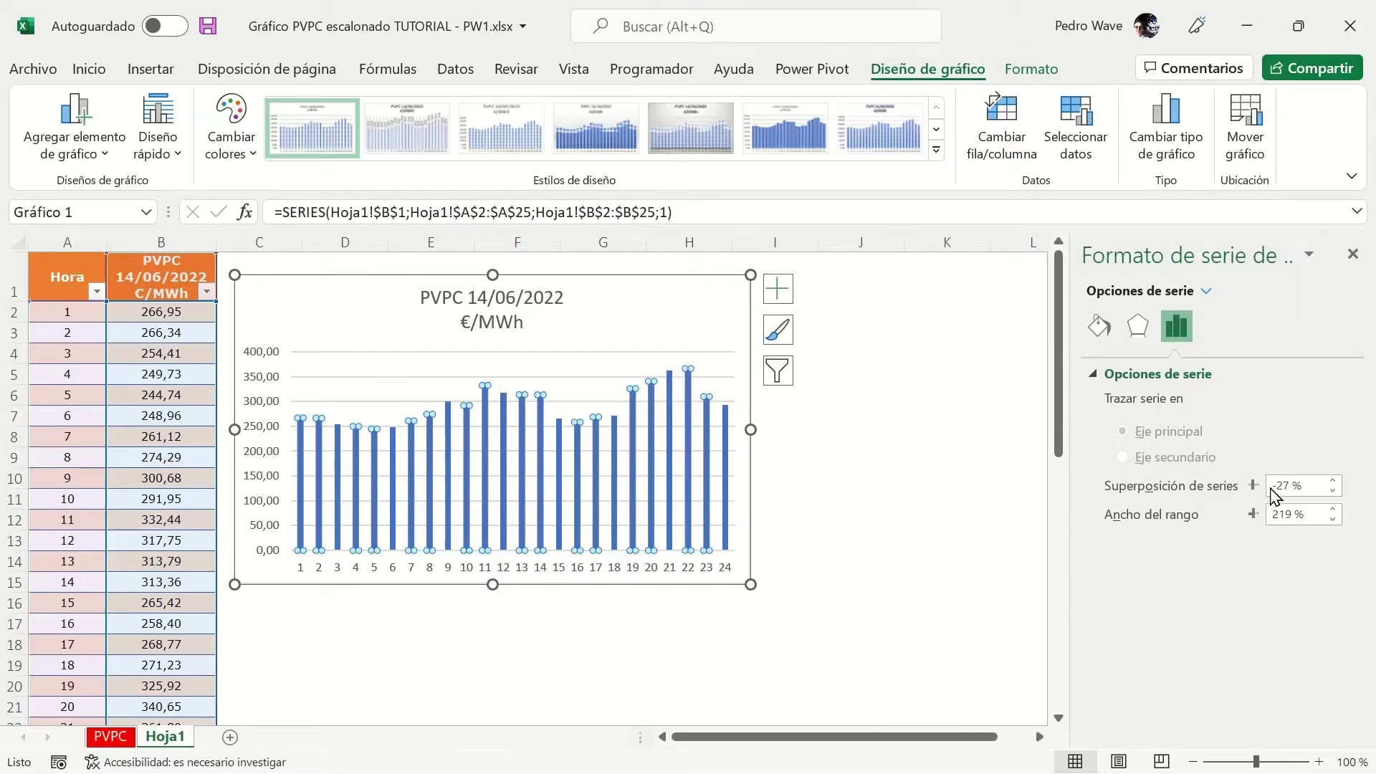
left_click_drag(1290, 485, 1213, 491)
type("100")
key("Tab")
left_click_drag(1292, 514, 1217, 511)
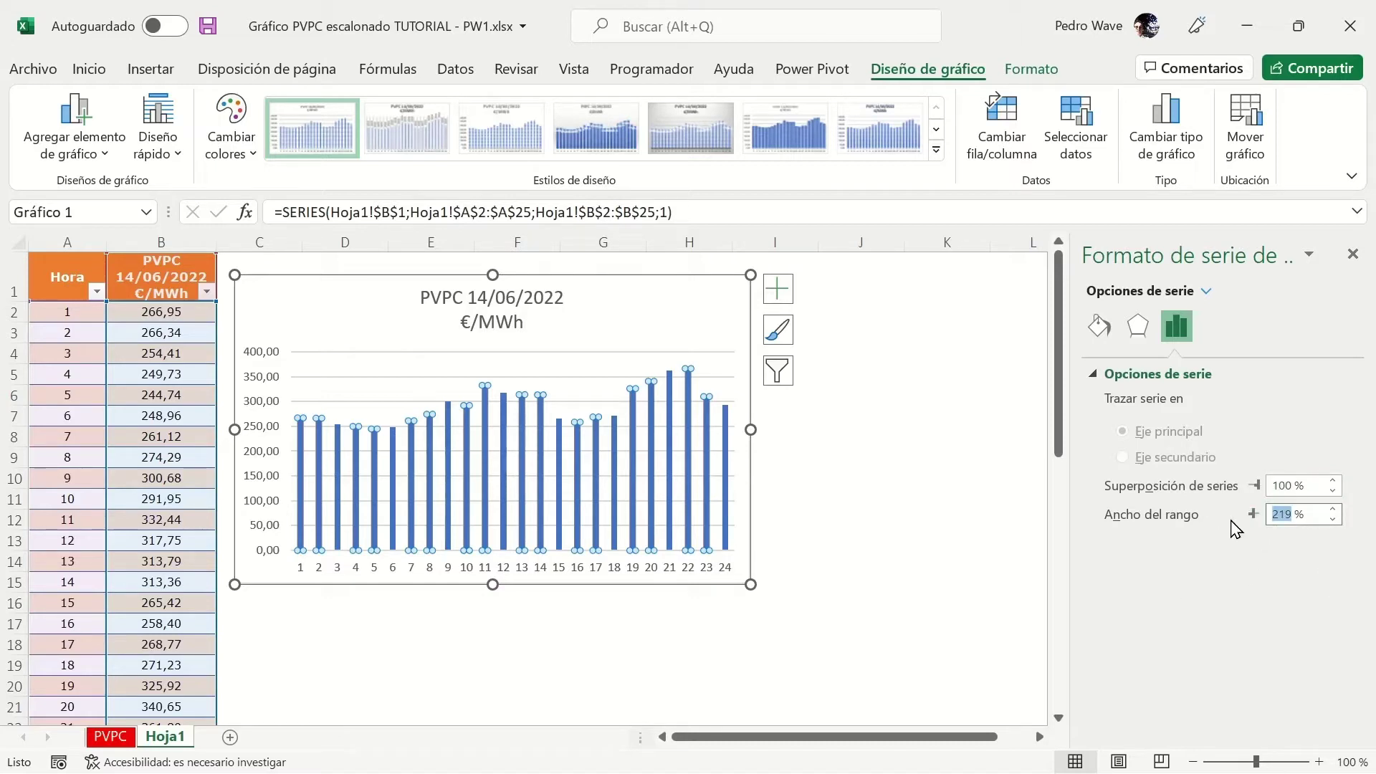
type("0")
key("Tab")
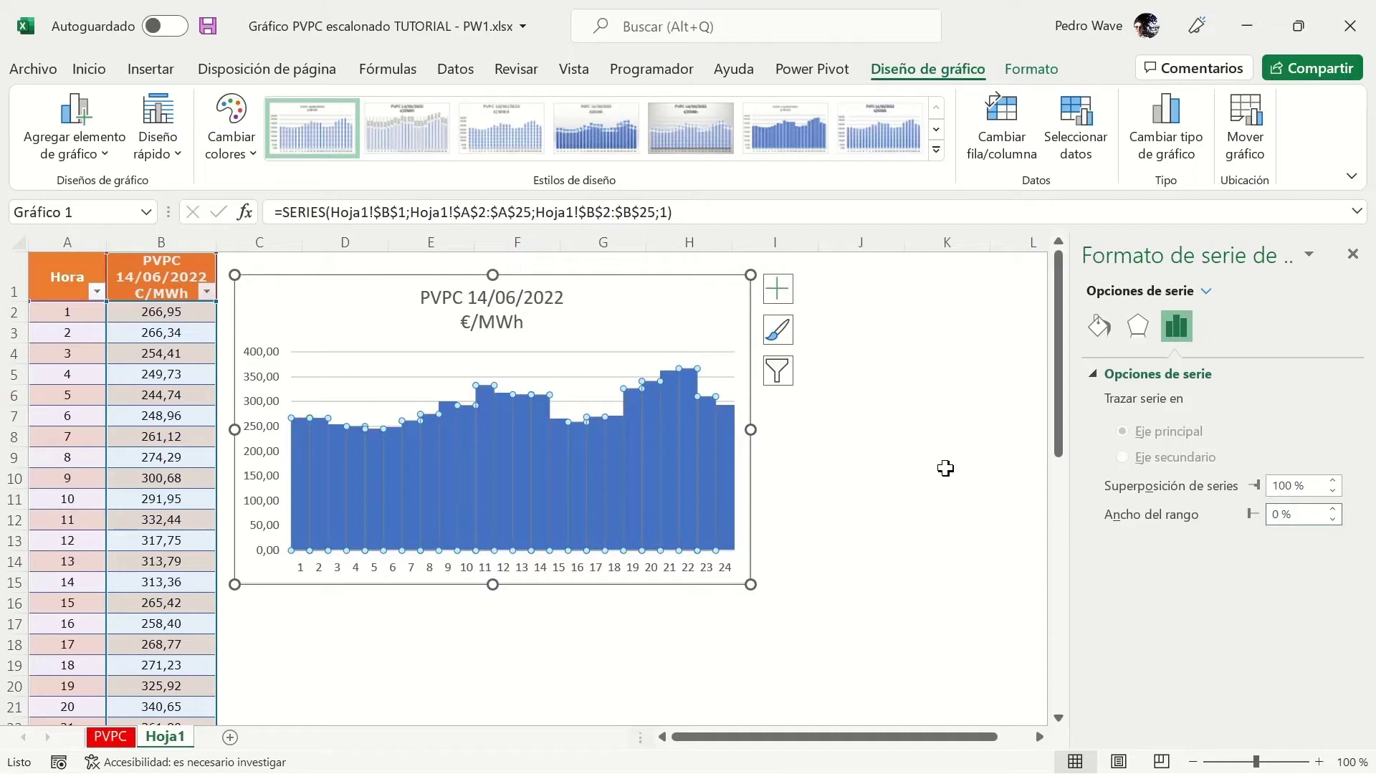
Step: Format the PVPC column series with no fill and no border line
mouse_move(661, 443)
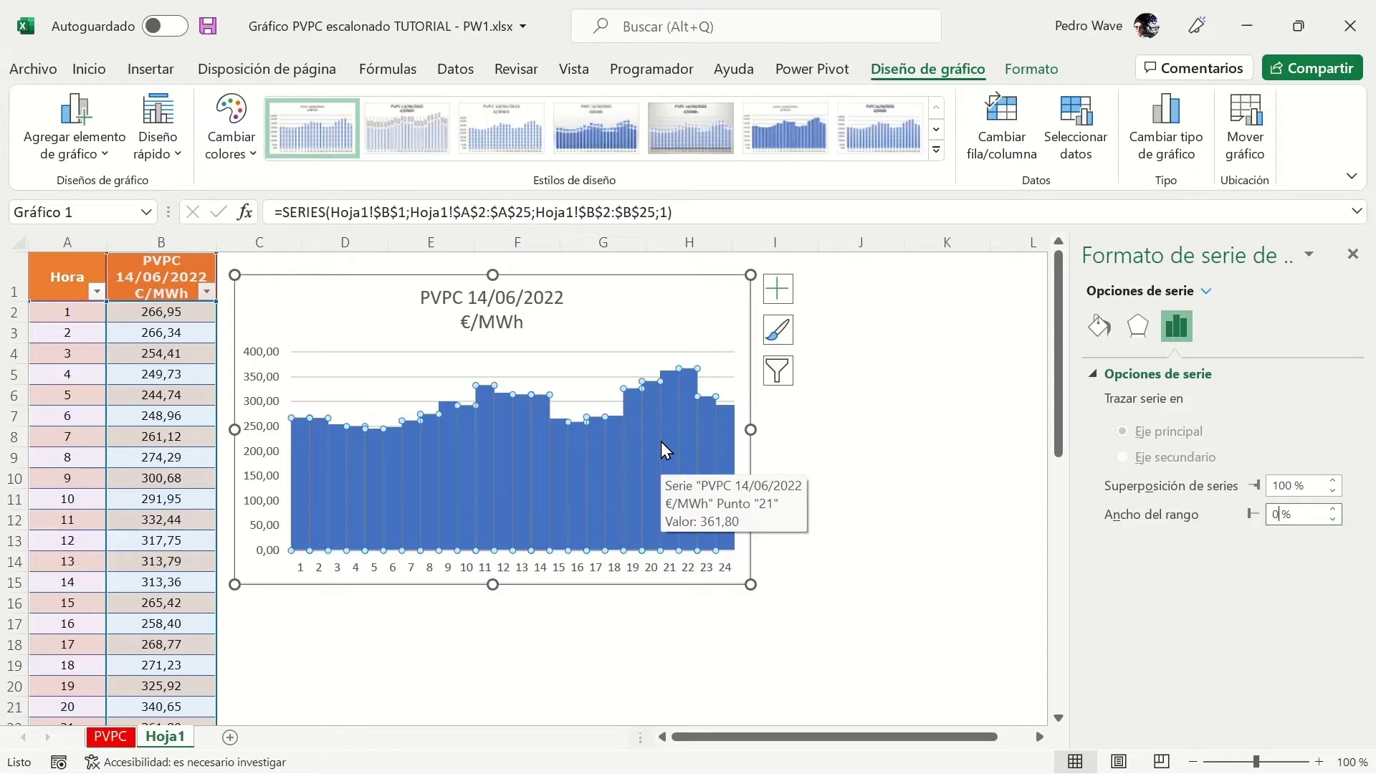
left_click(1098, 327)
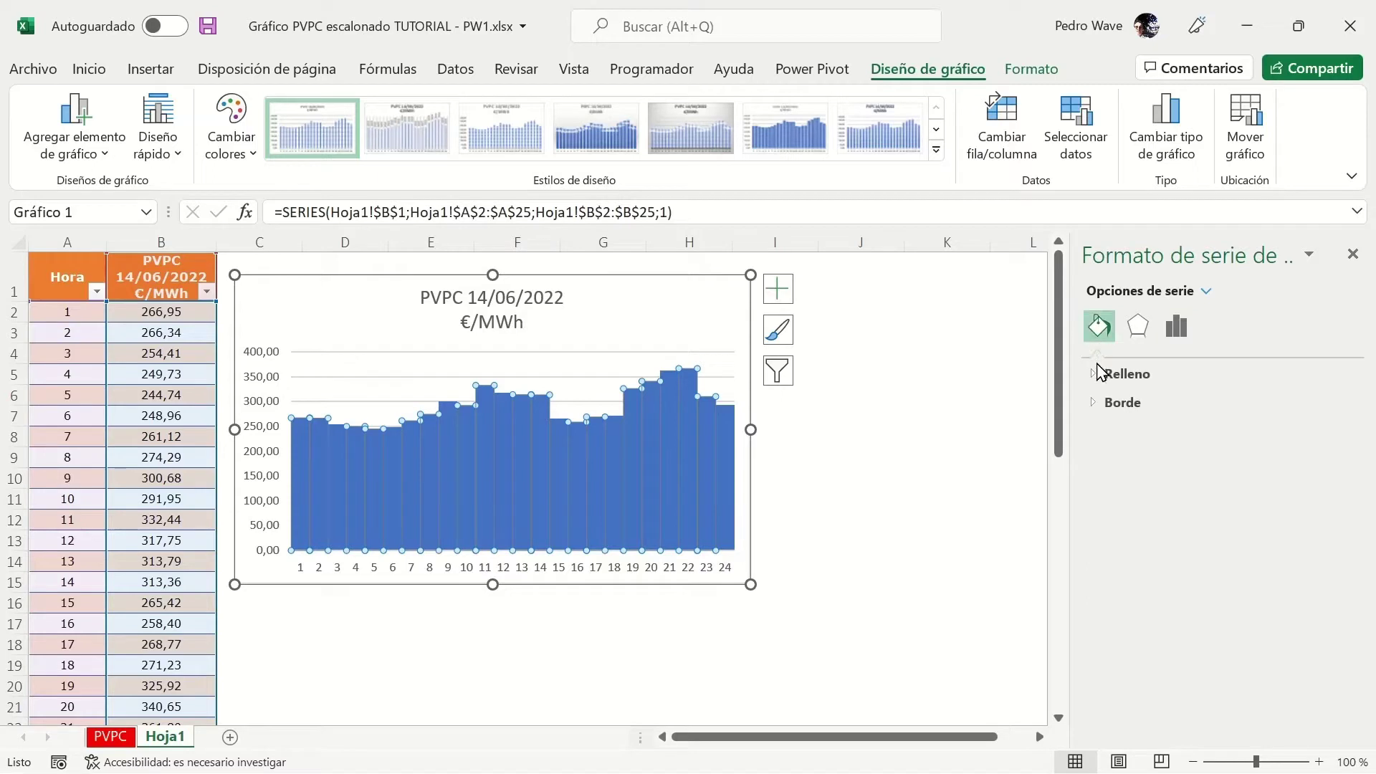
left_click(1101, 374)
left_click(1113, 406)
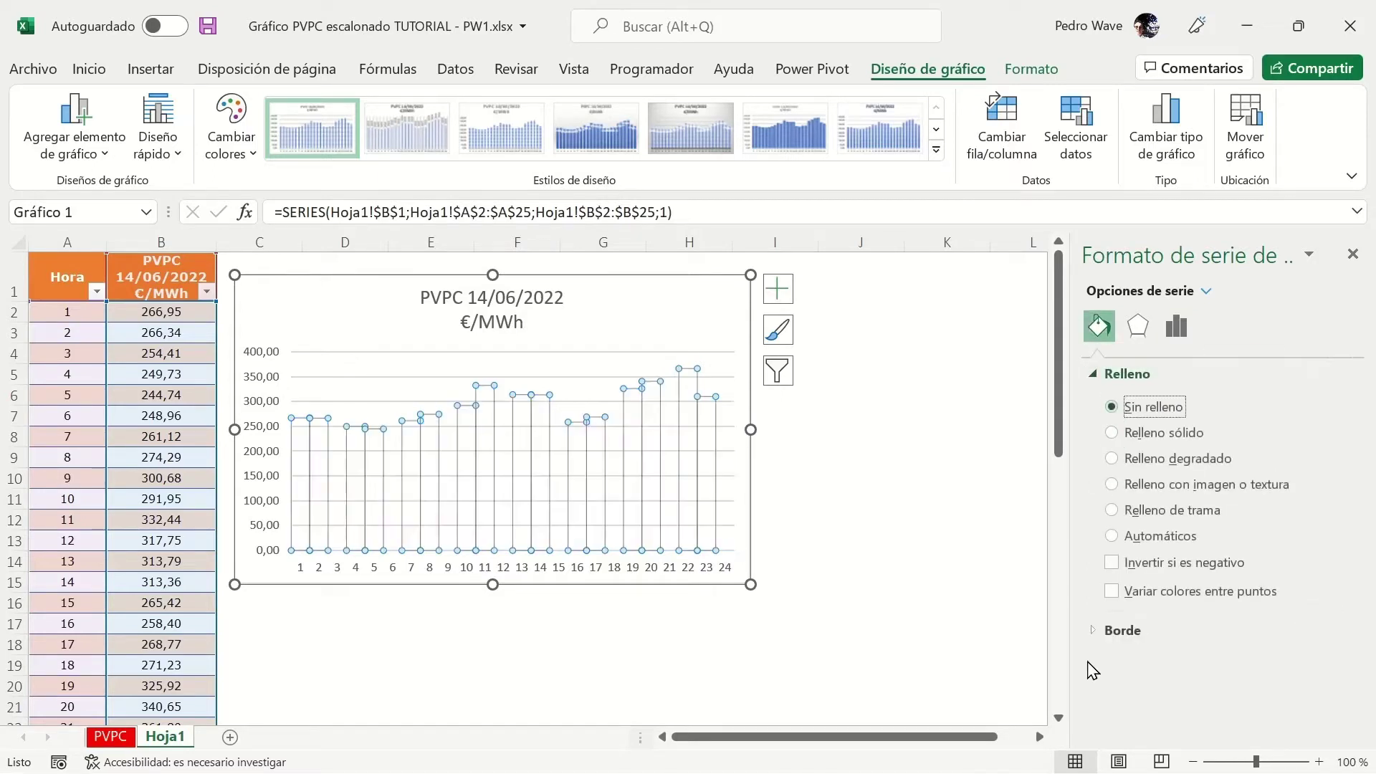
left_click(1102, 631)
left_click(1111, 663)
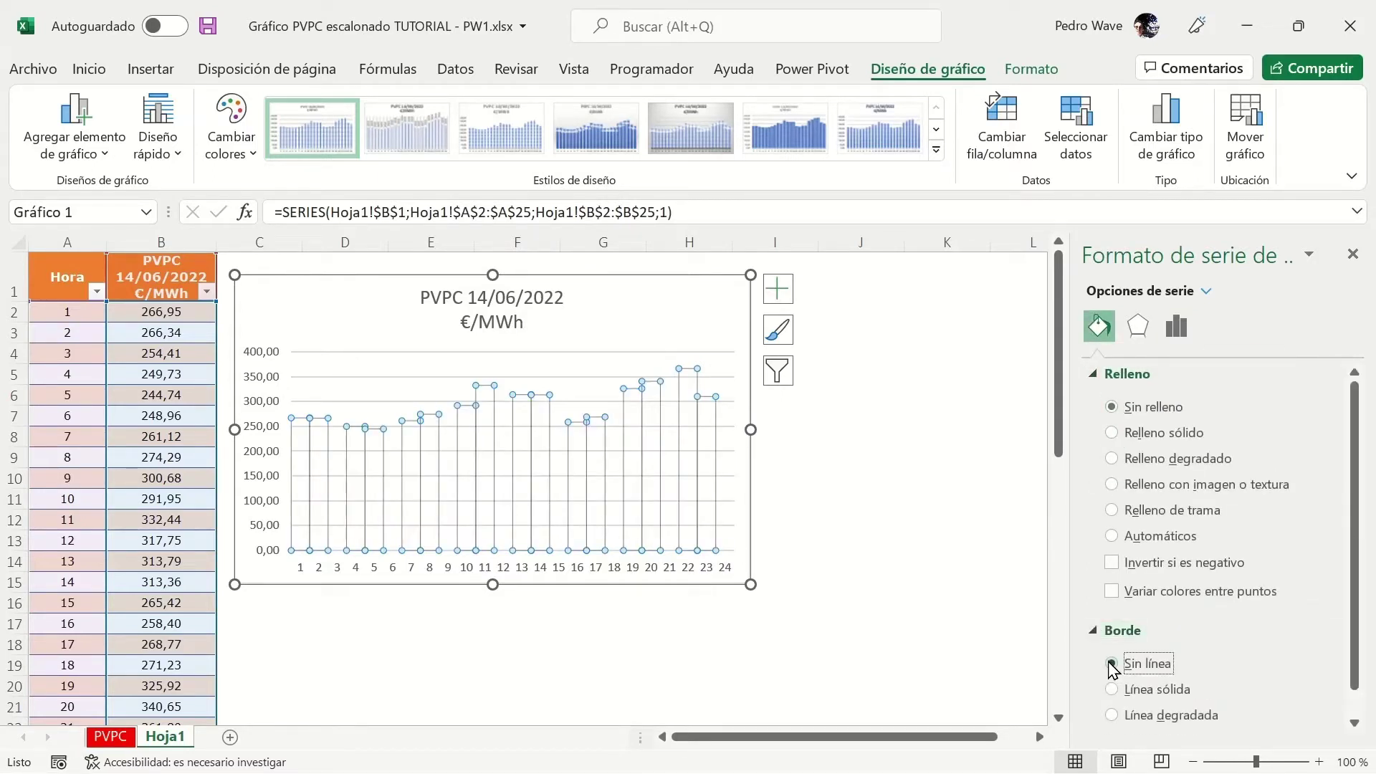
left_click(839, 521)
Step: Apply the outer preset shadow that is offset upward to the invisible PVPC column series
left_click(570, 476)
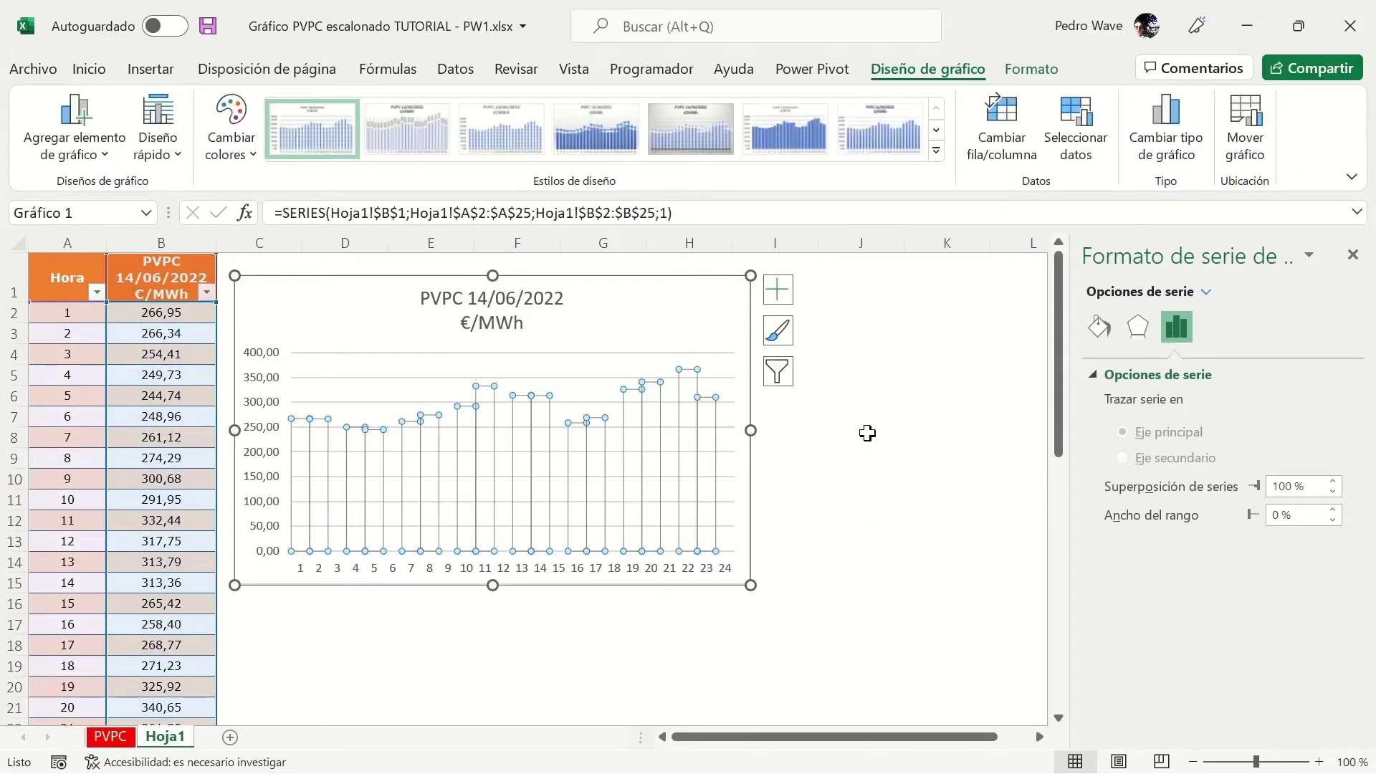
left_click(1138, 327)
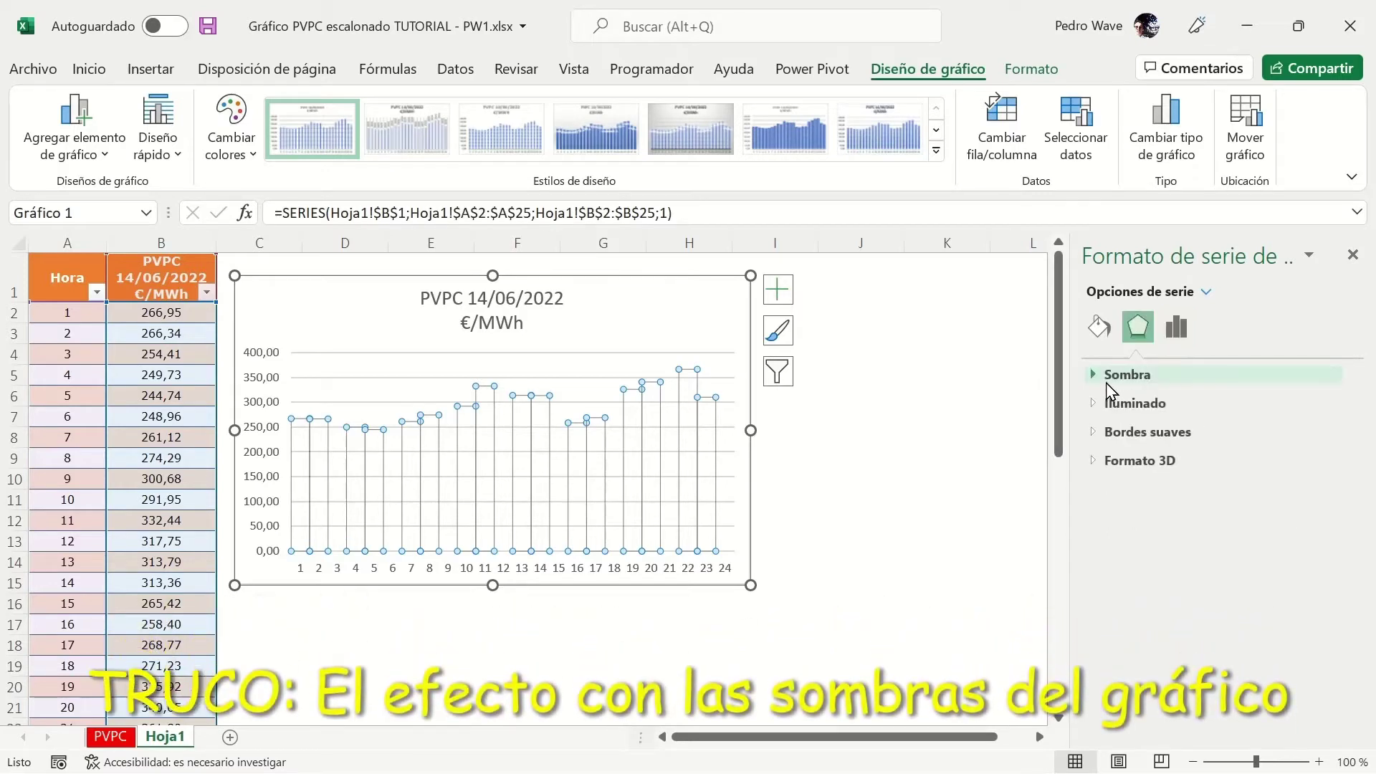
left_click(1098, 376)
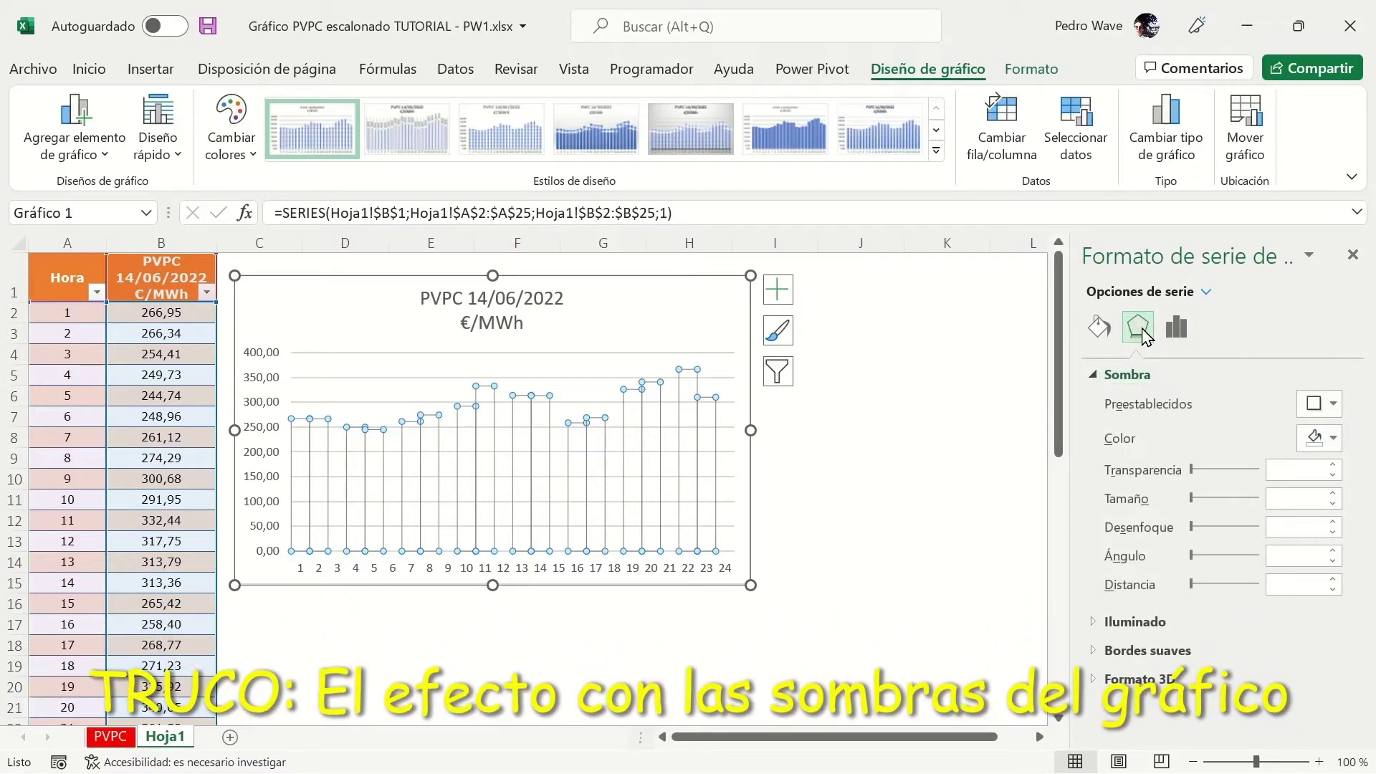
left_click(1333, 403)
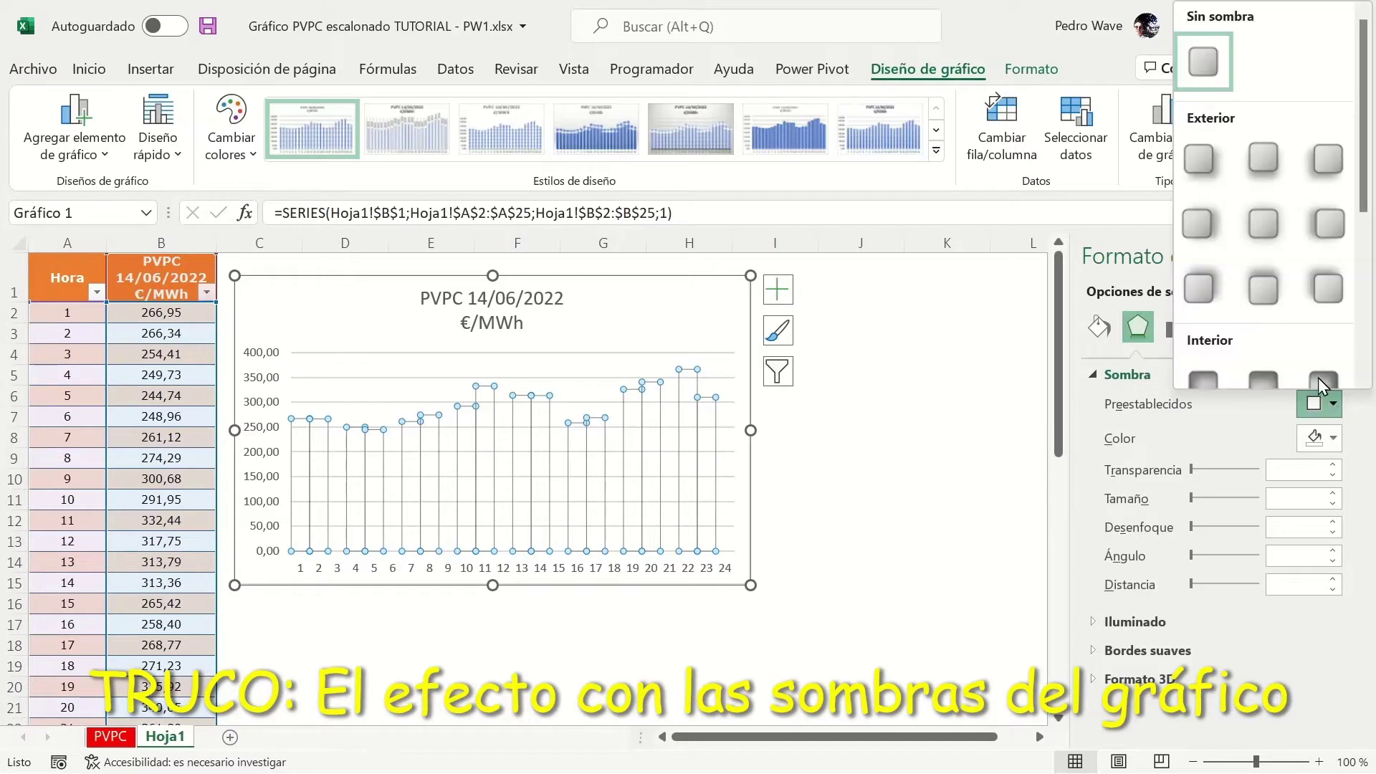
left_click(1262, 287)
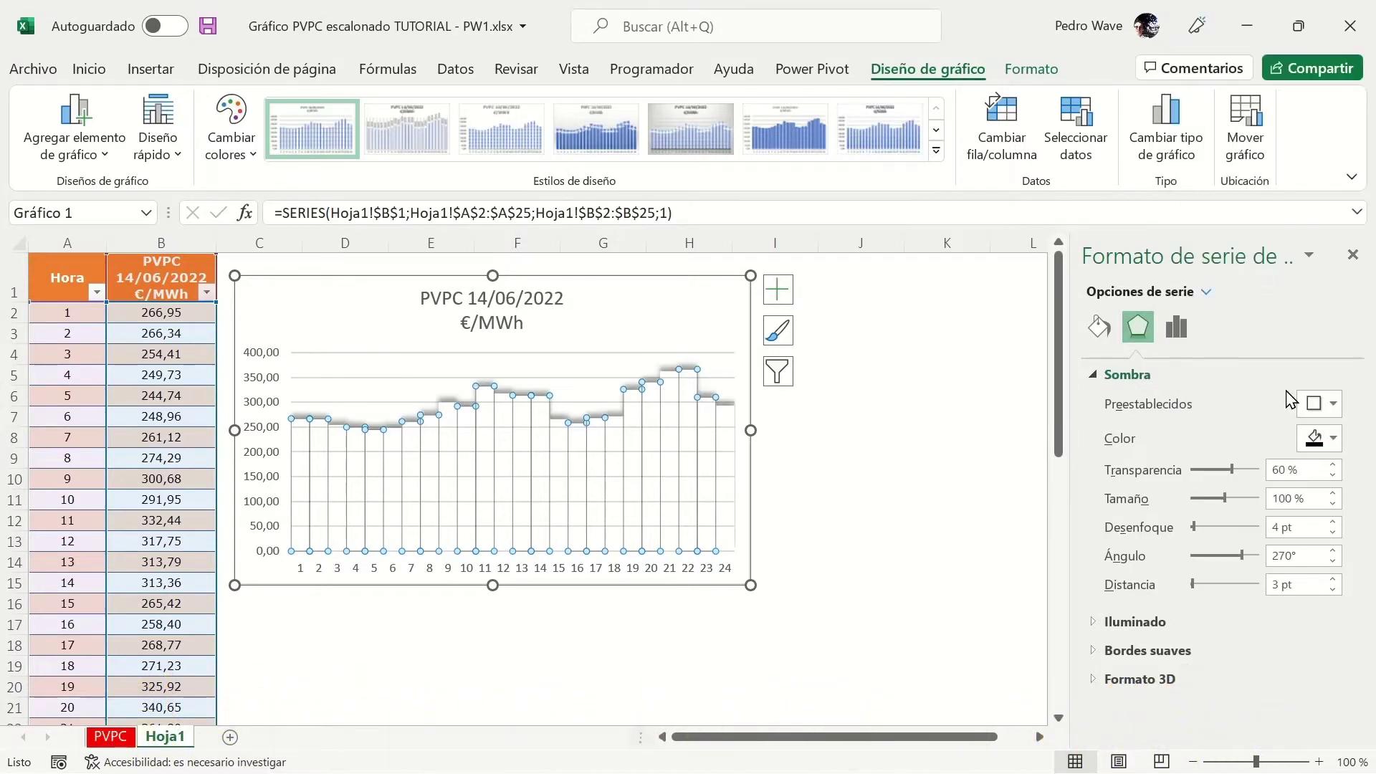
Step: Set the series shadow's transparency to 0 % and its blur to 3 pt
double_click(1285, 467)
type("0")
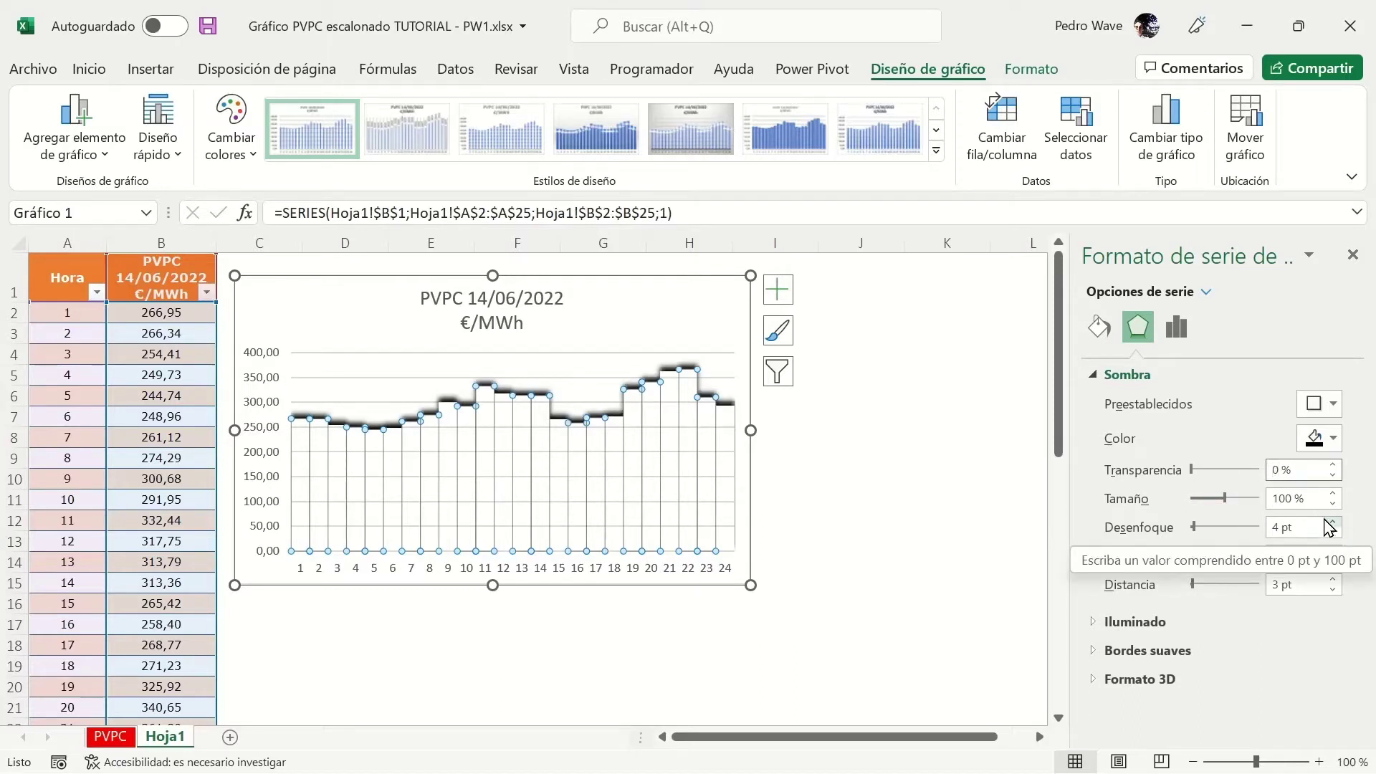
left_click(1333, 531)
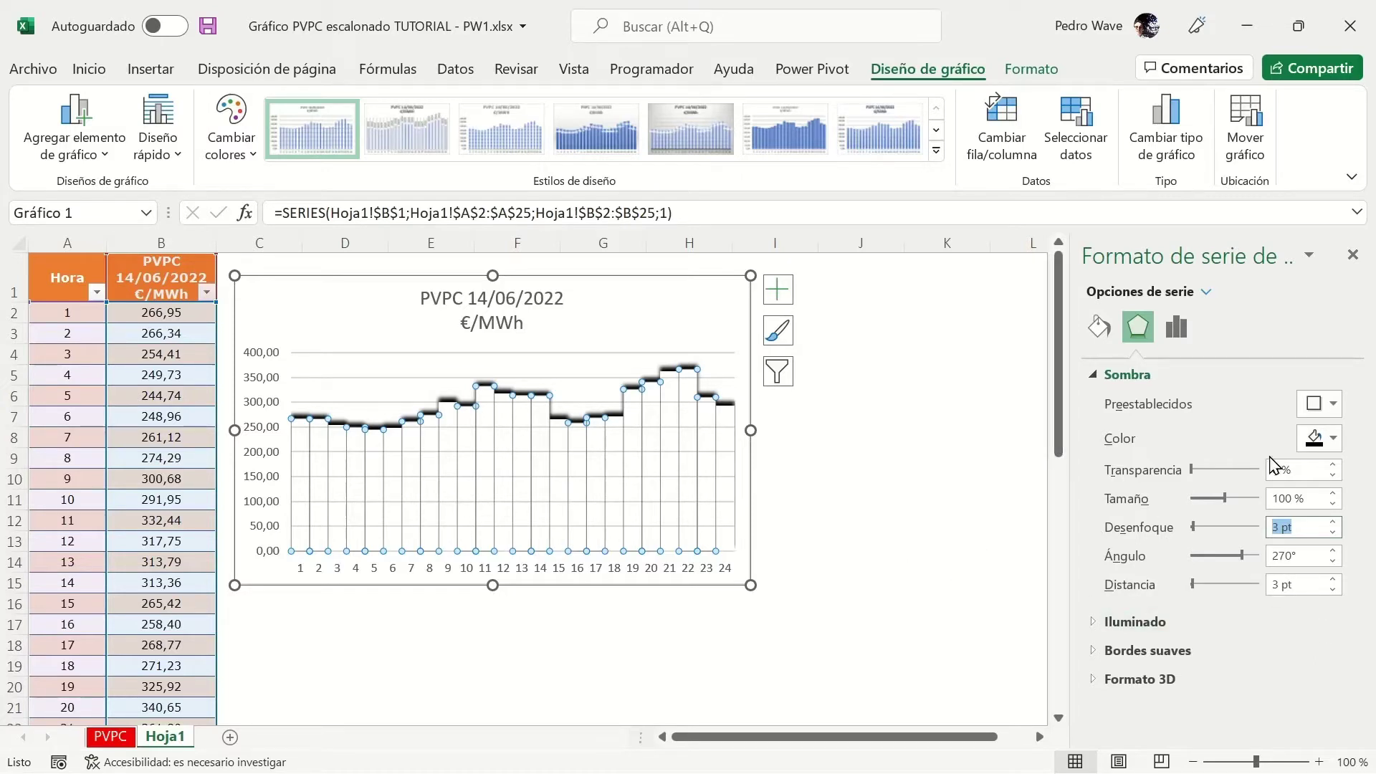
Step: Change the series shadow colour to standard red and check the stepped outline with the chart deselected
left_click(1328, 440)
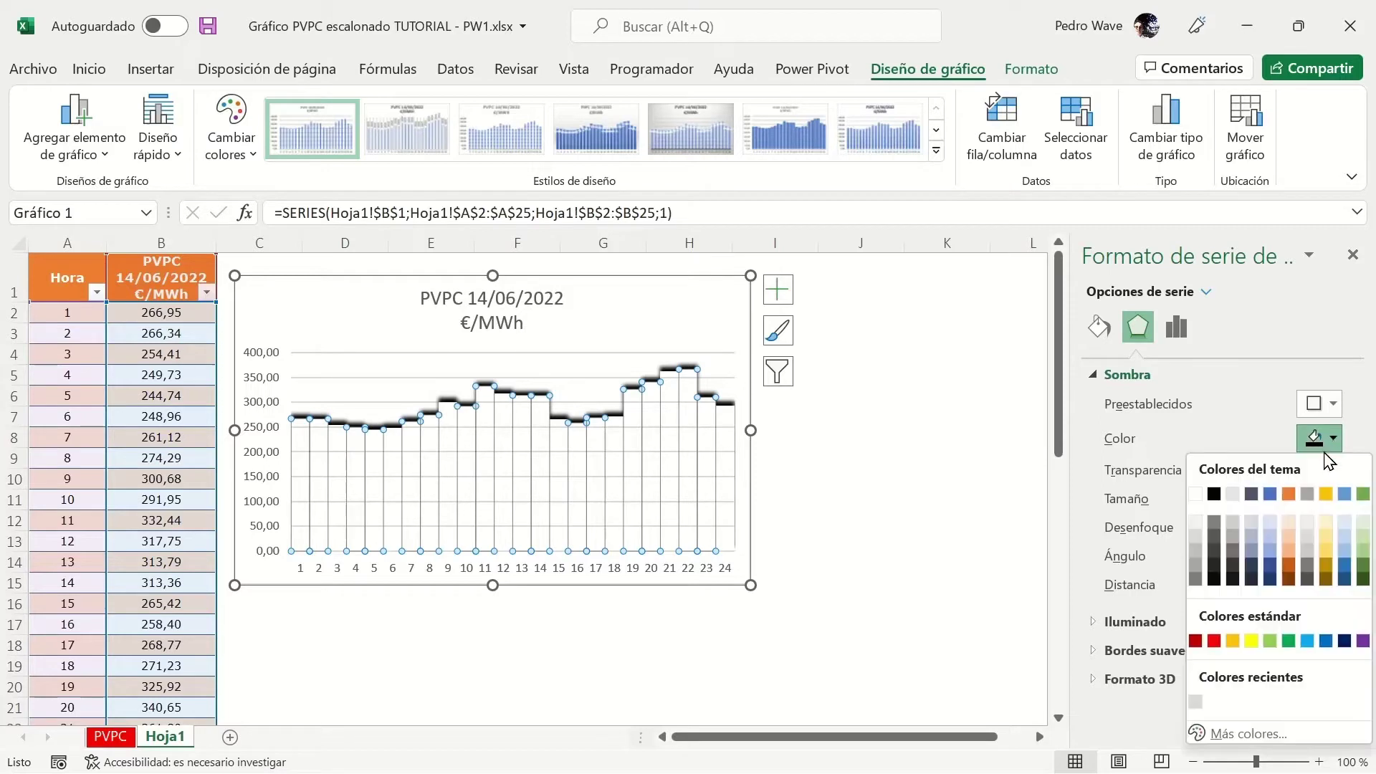
left_click(1214, 640)
left_click(948, 573)
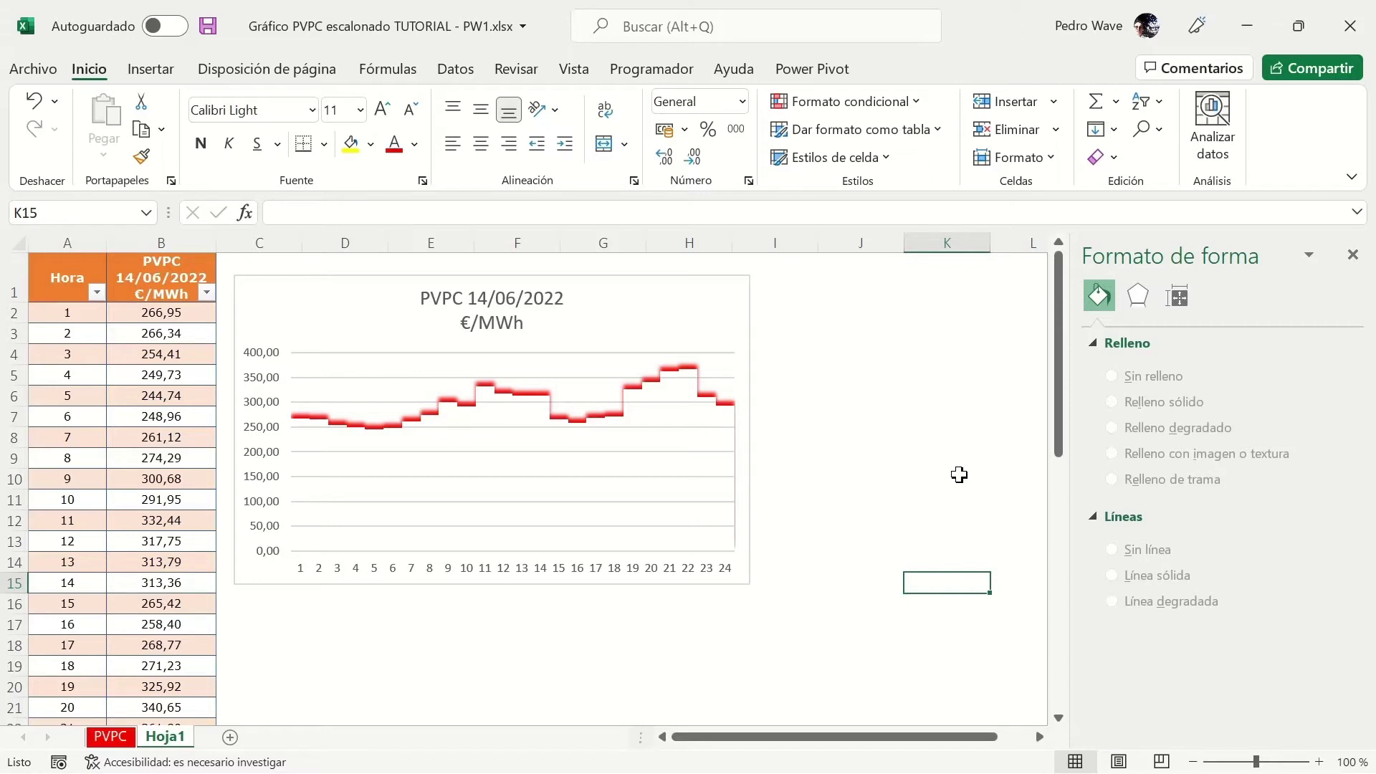
left_click(516, 443)
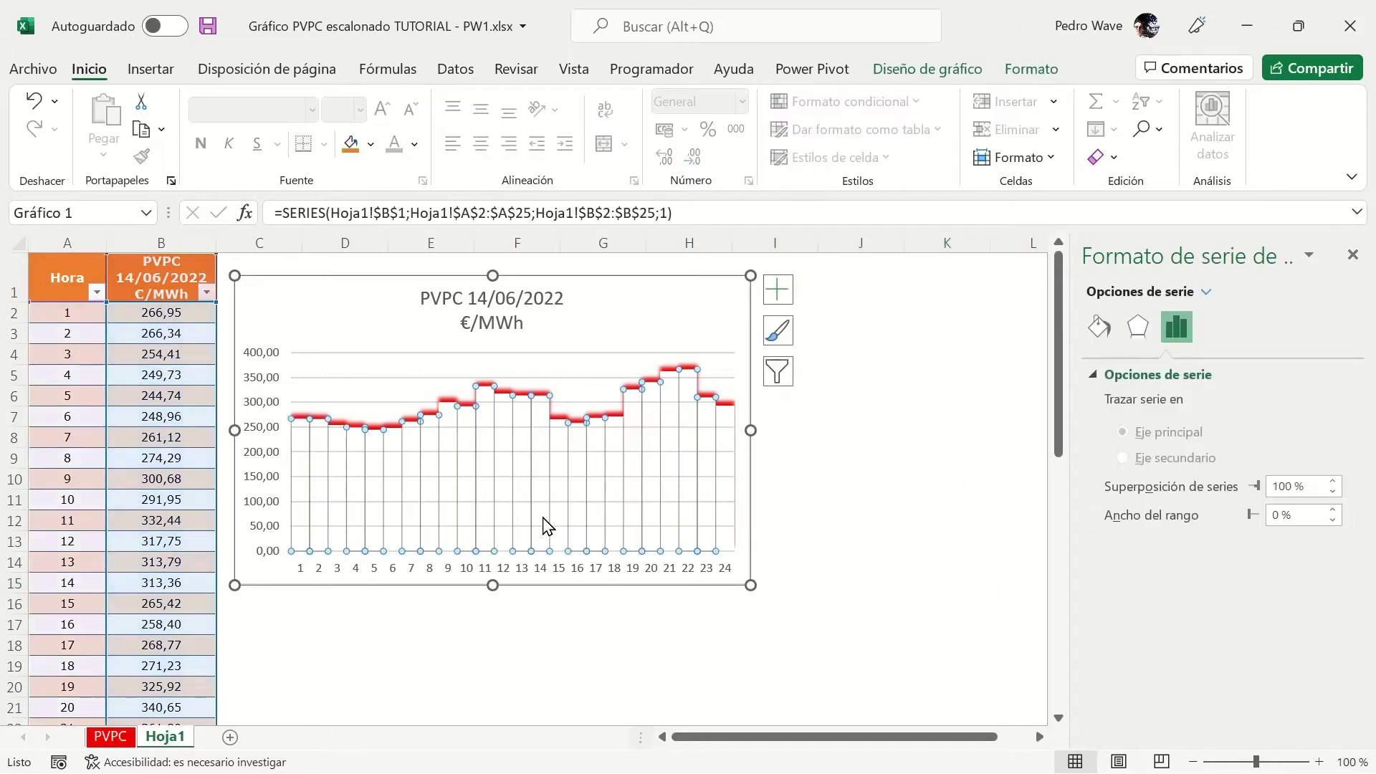
left_click(765, 517)
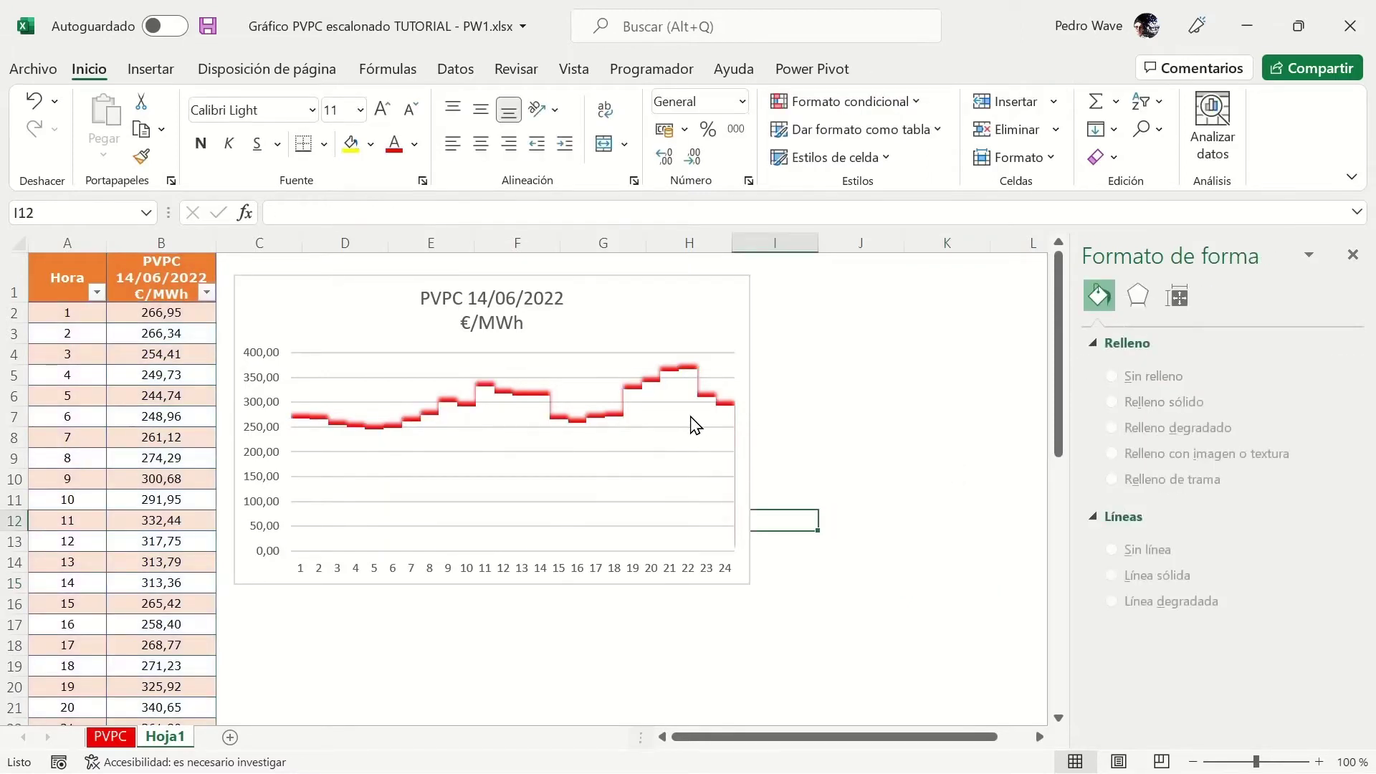
Step: Format the vertical axis numbers of the PVPC chart with 0 decimal places
mouse_move(694, 424)
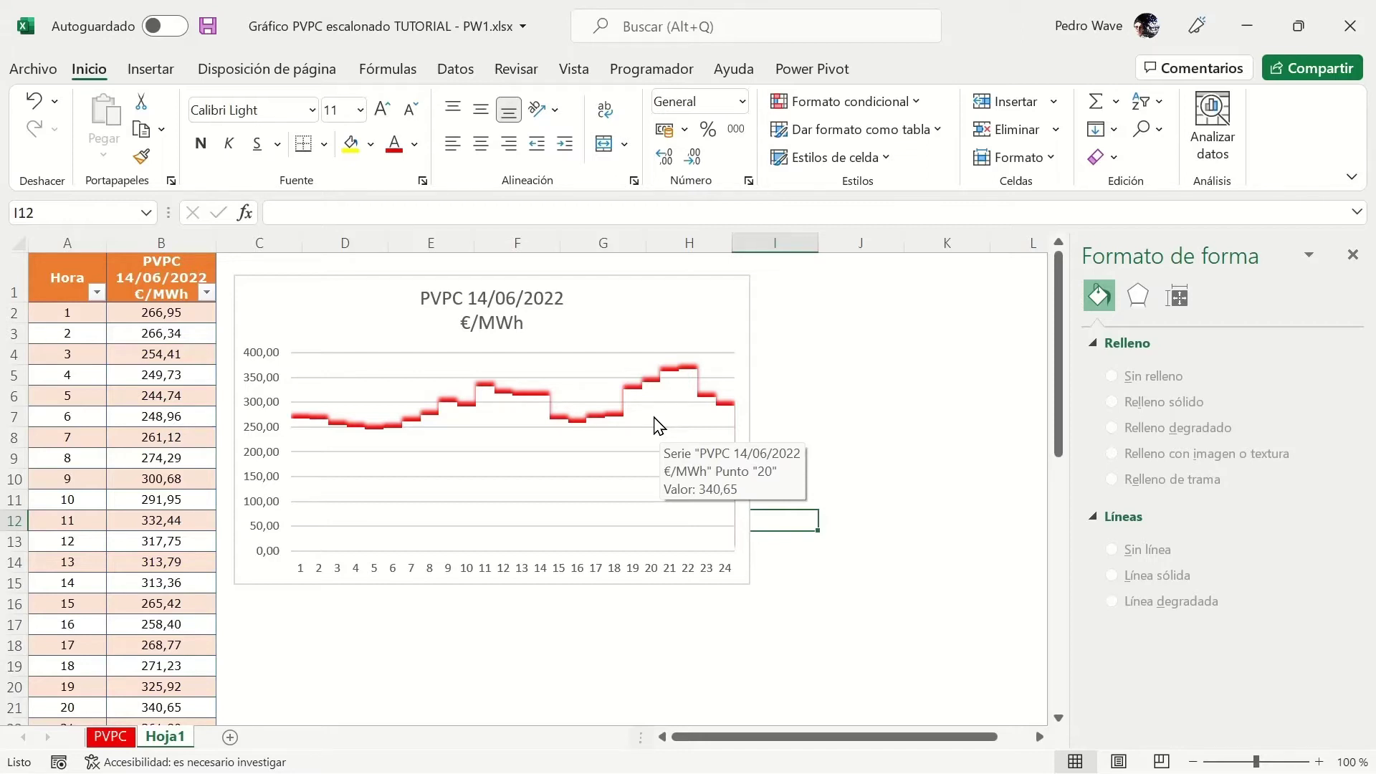
left_click(265, 381)
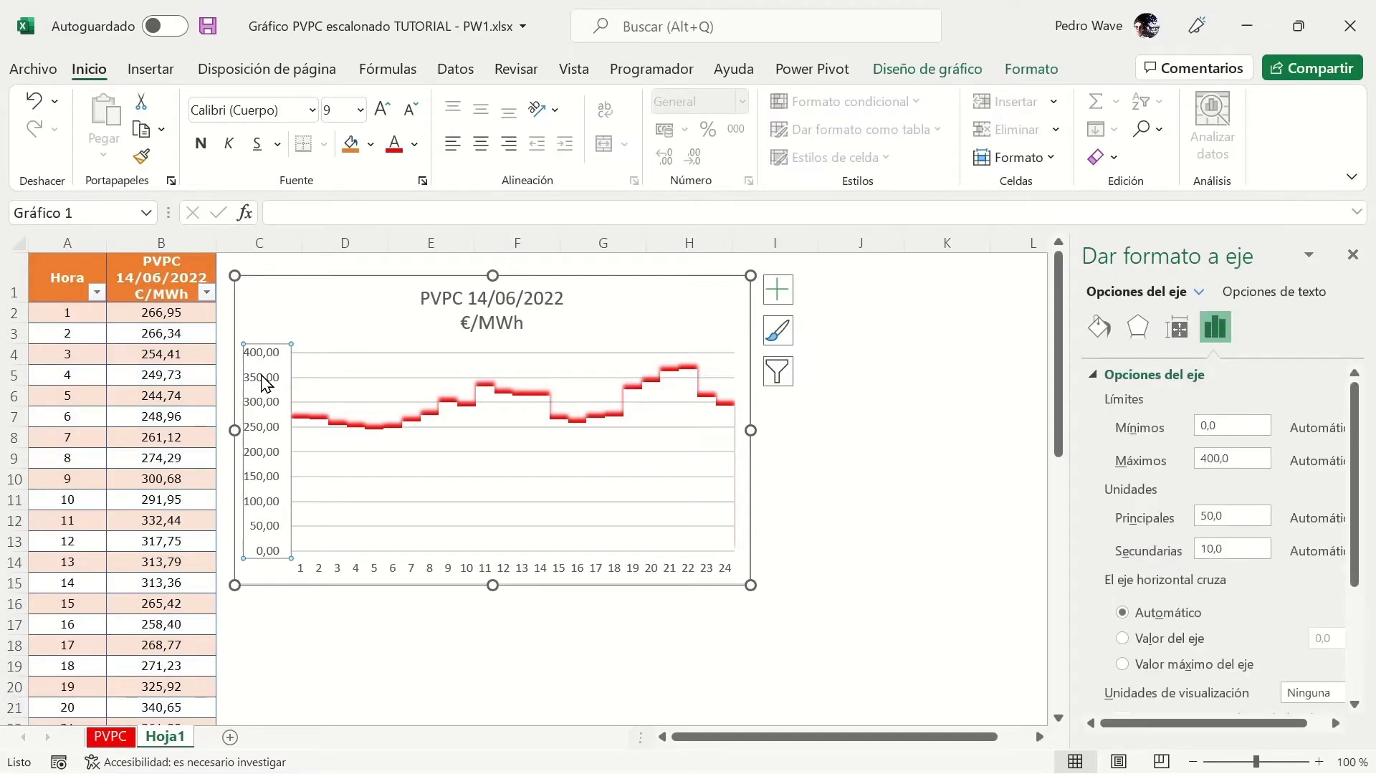
right_click(265, 382)
left_click(316, 648)
scroll(1359, 573, "down", 5)
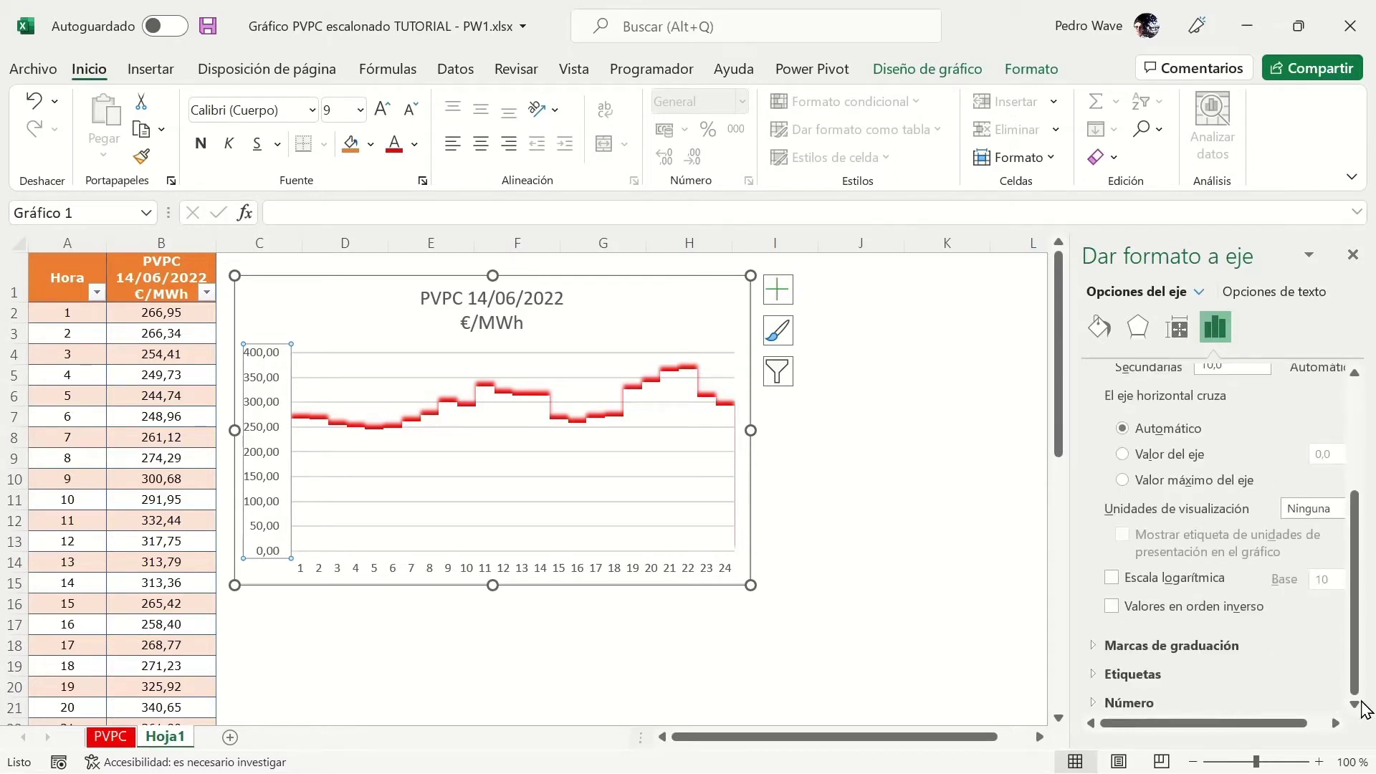
left_click(1094, 703)
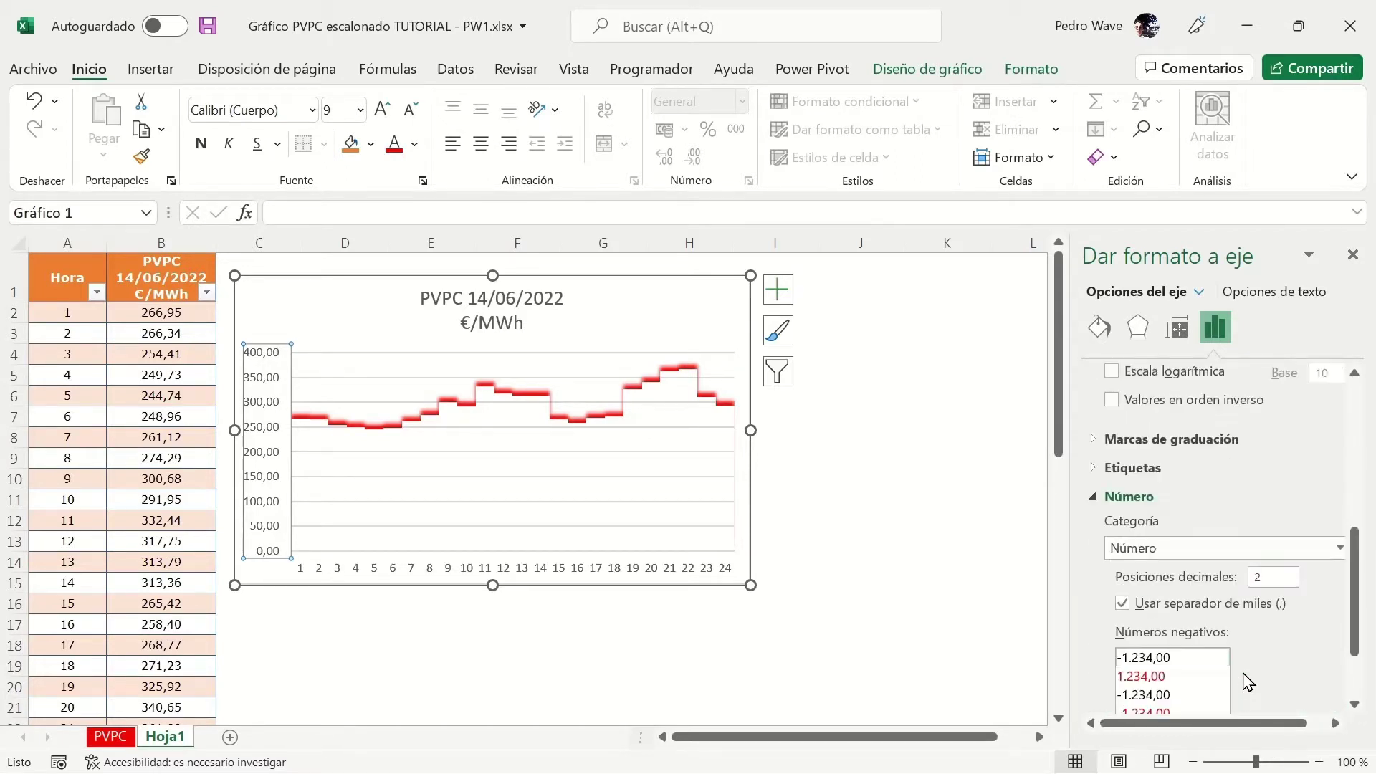
left_click(1270, 577)
type("0")
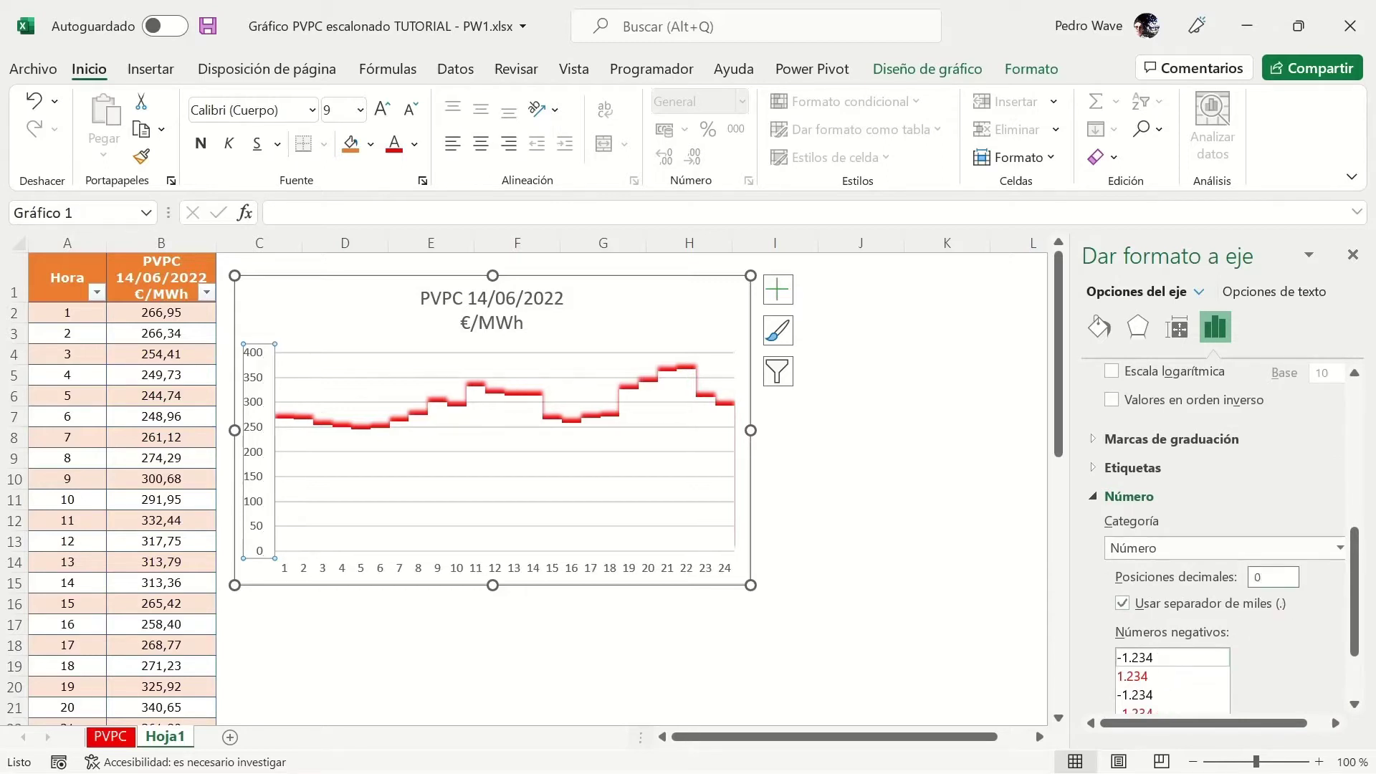
left_click(768, 627)
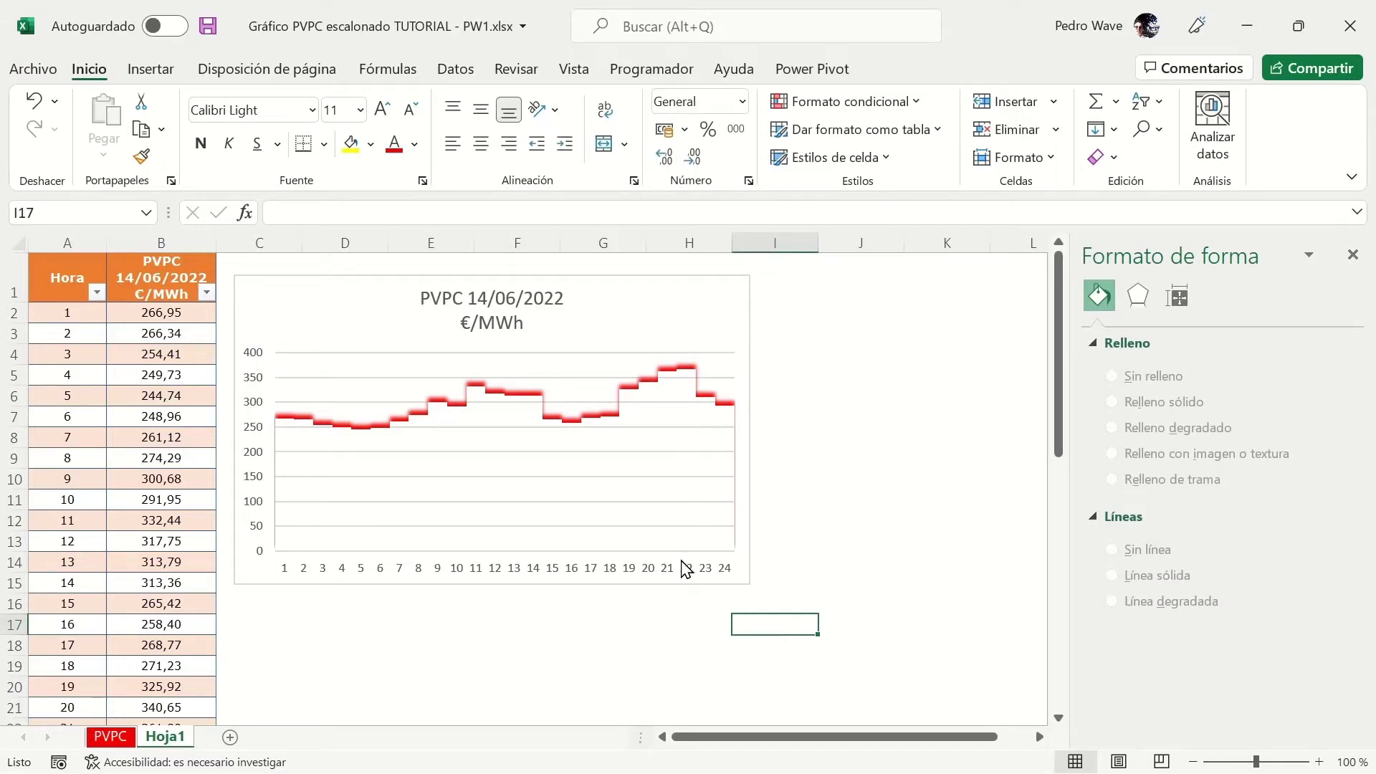
Step: Duplicate the stepped PVPC chart, pasting it at cell C17 and aligning the copy directly beneath the original
left_click(531, 278)
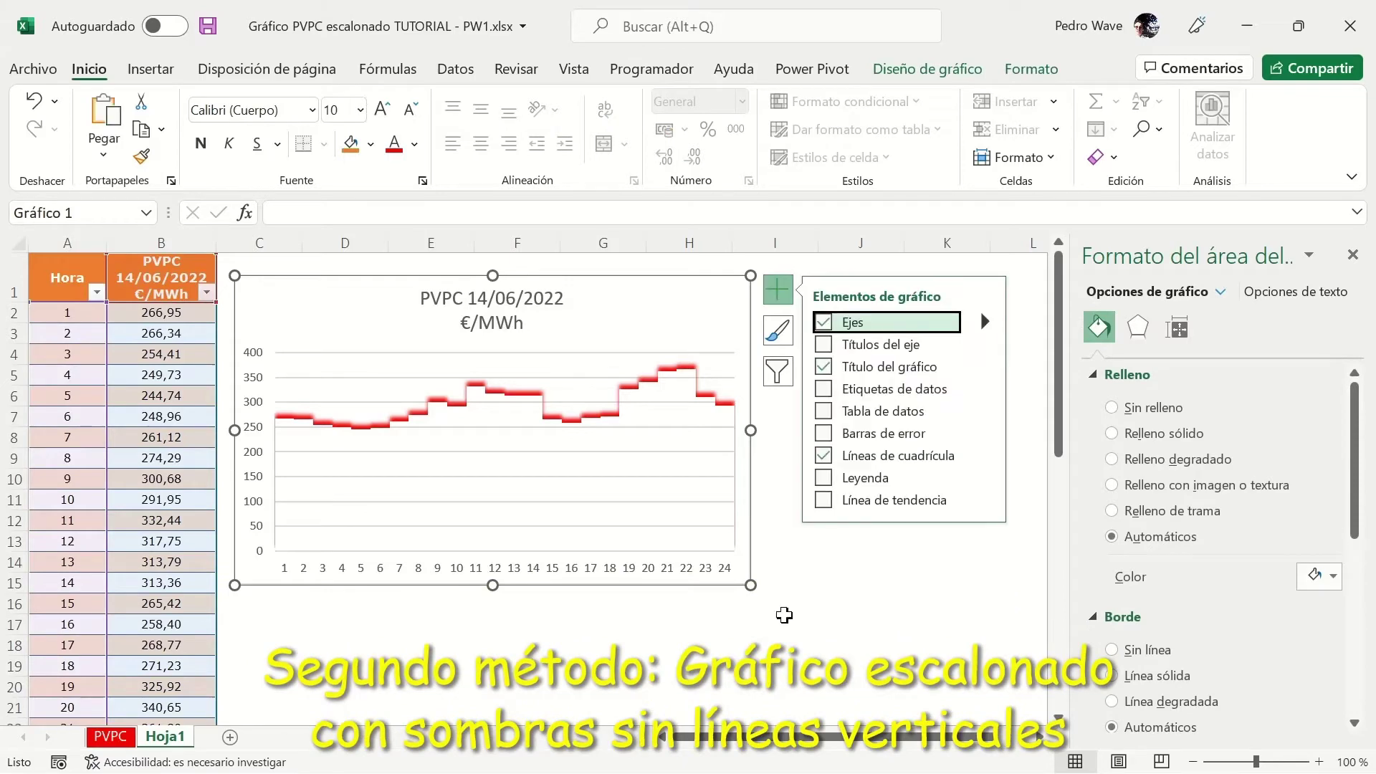
left_click(415, 643)
left_click(263, 628)
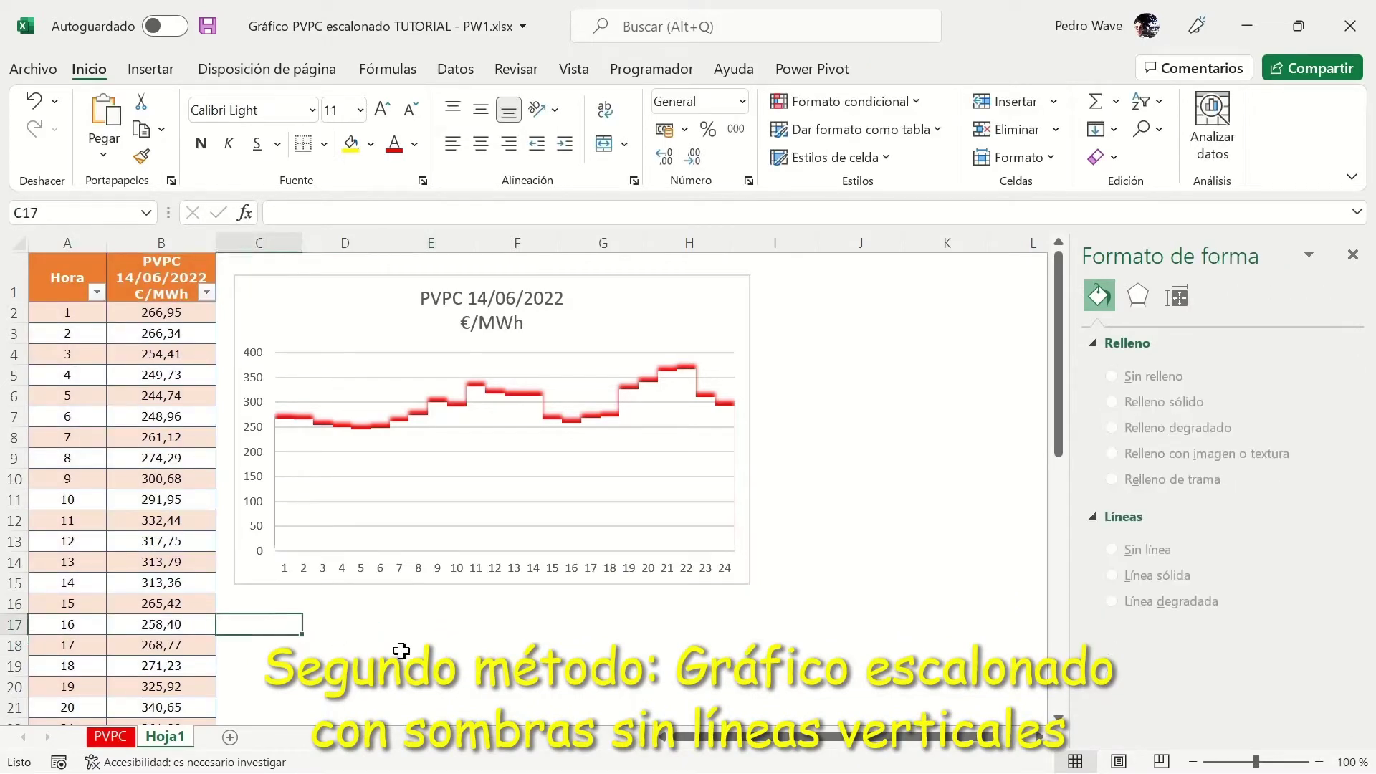
key("ctrl+v")
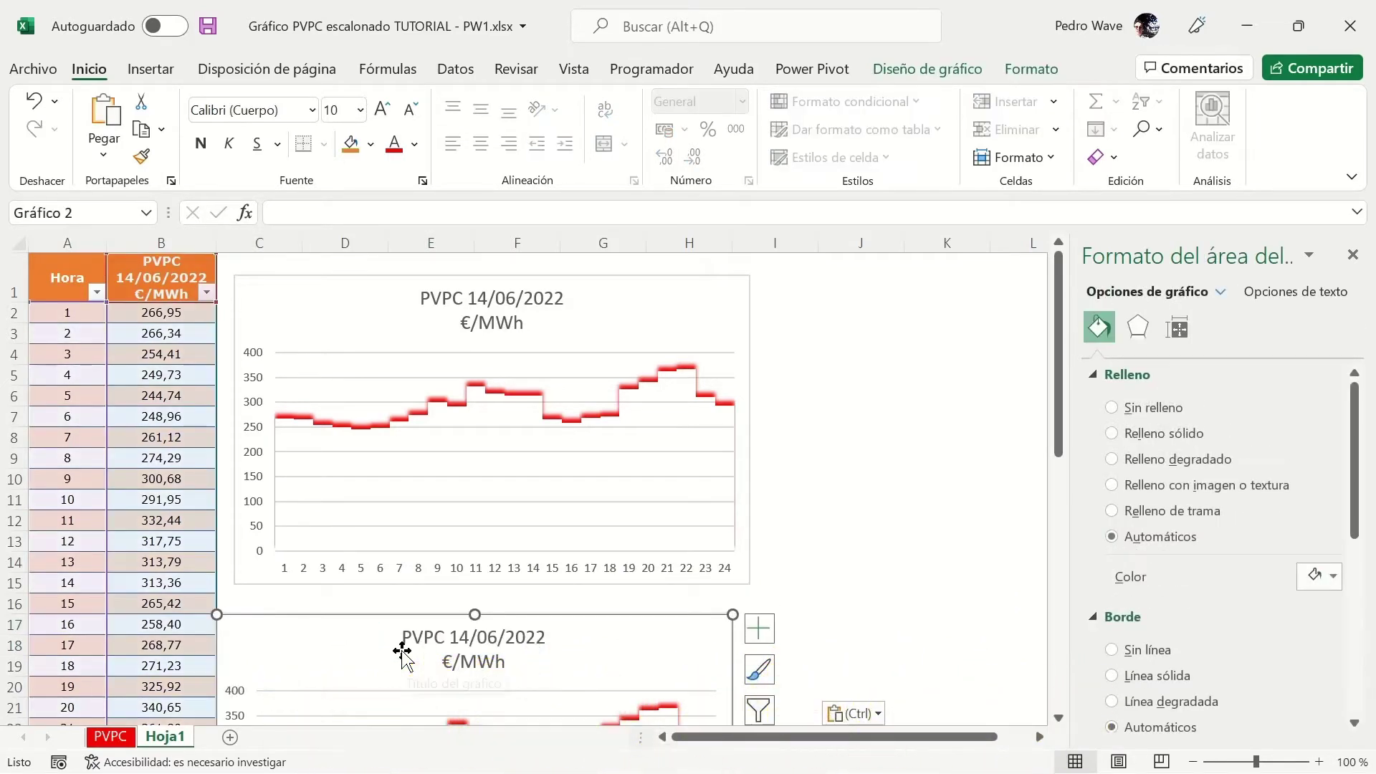
mouse_move(406, 618)
left_mouse_down()
mouse_move(443, 621)
mouse_move(430, 623)
left_mouse_up()
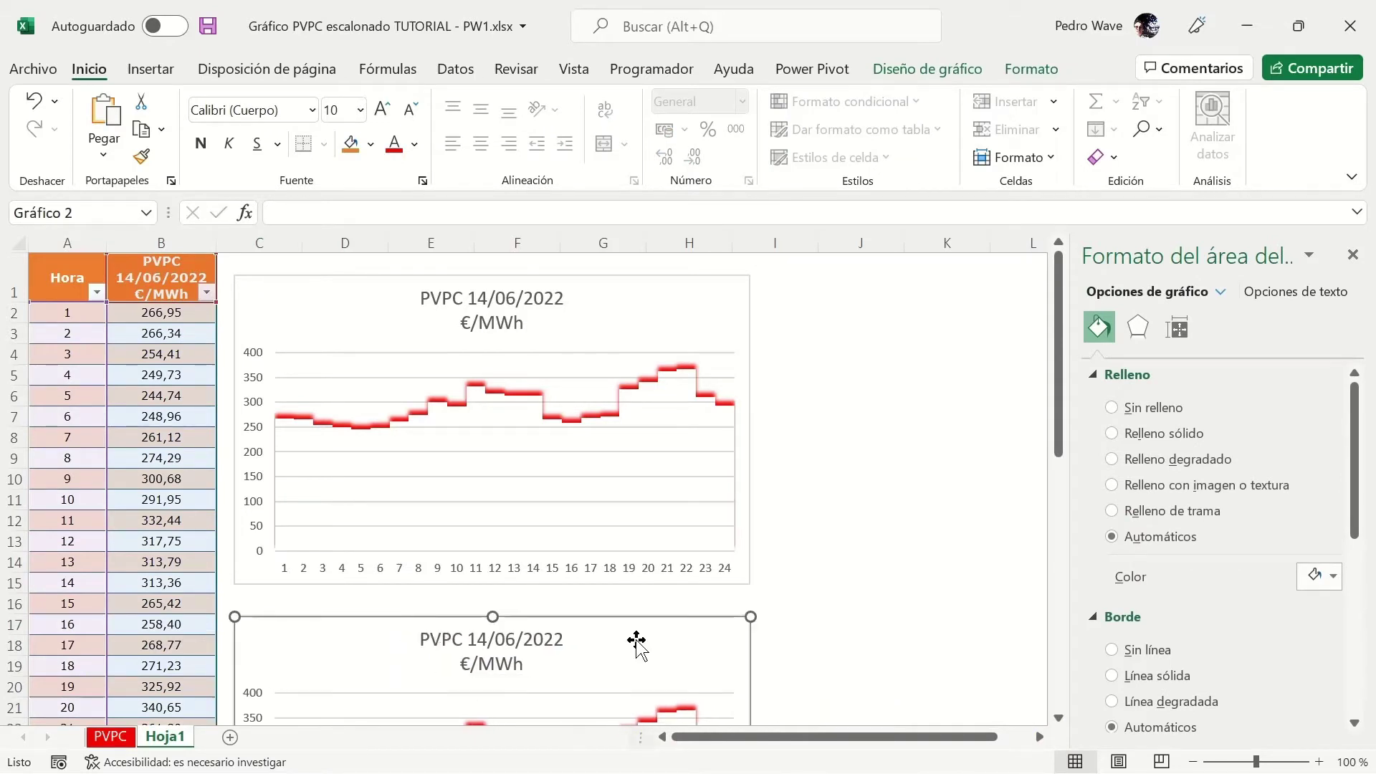
Step: Set the shadow blur of the copied chart's column series to 0 pt
scroll(783, 631, "down", 2)
left_click(643, 634)
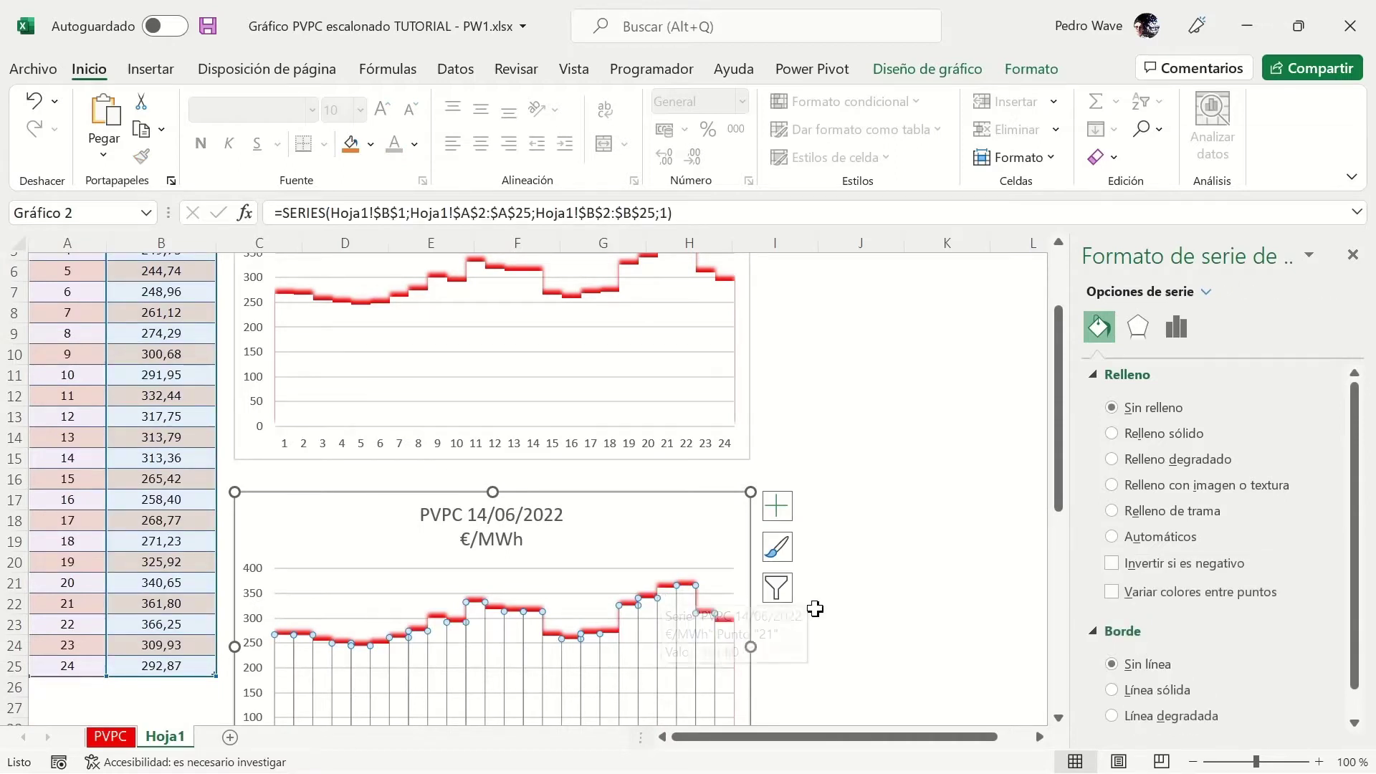
left_click(803, 605)
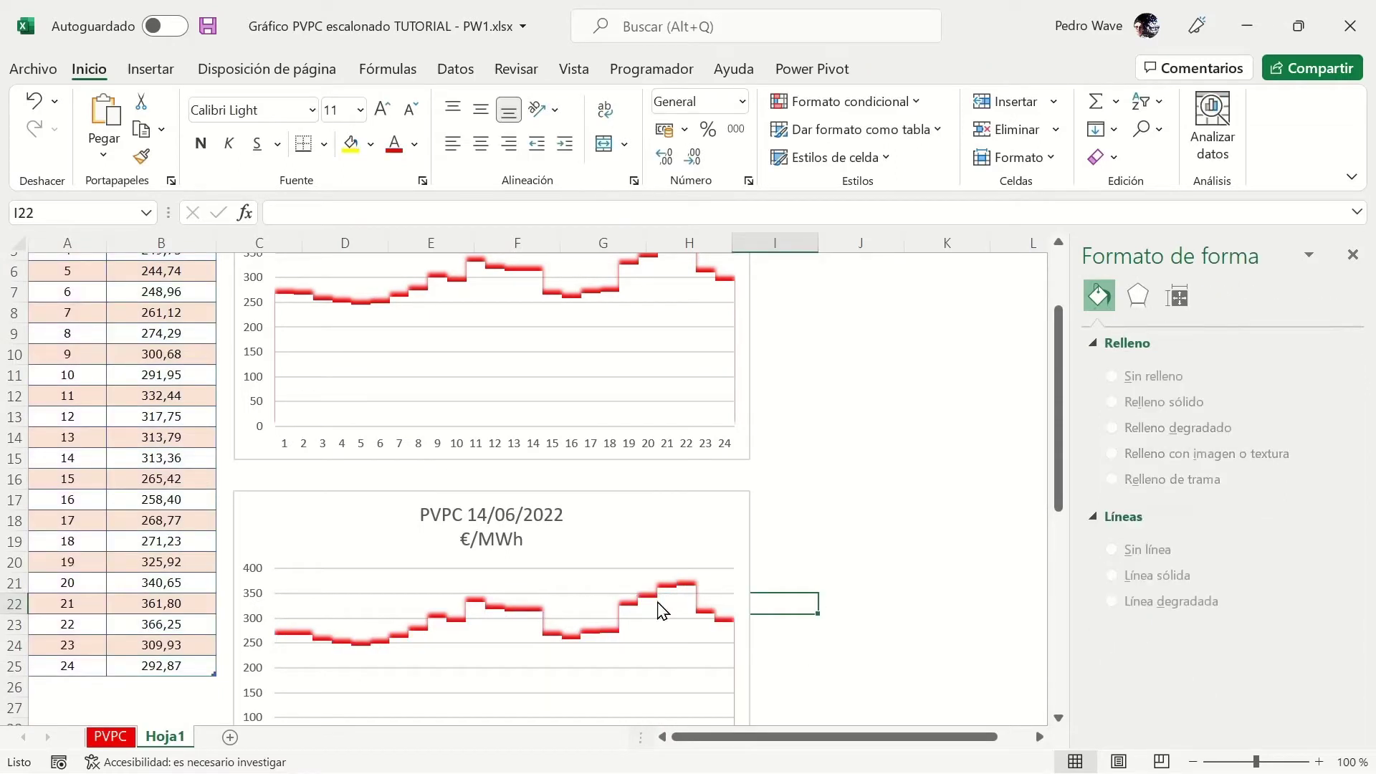
left_click(623, 627)
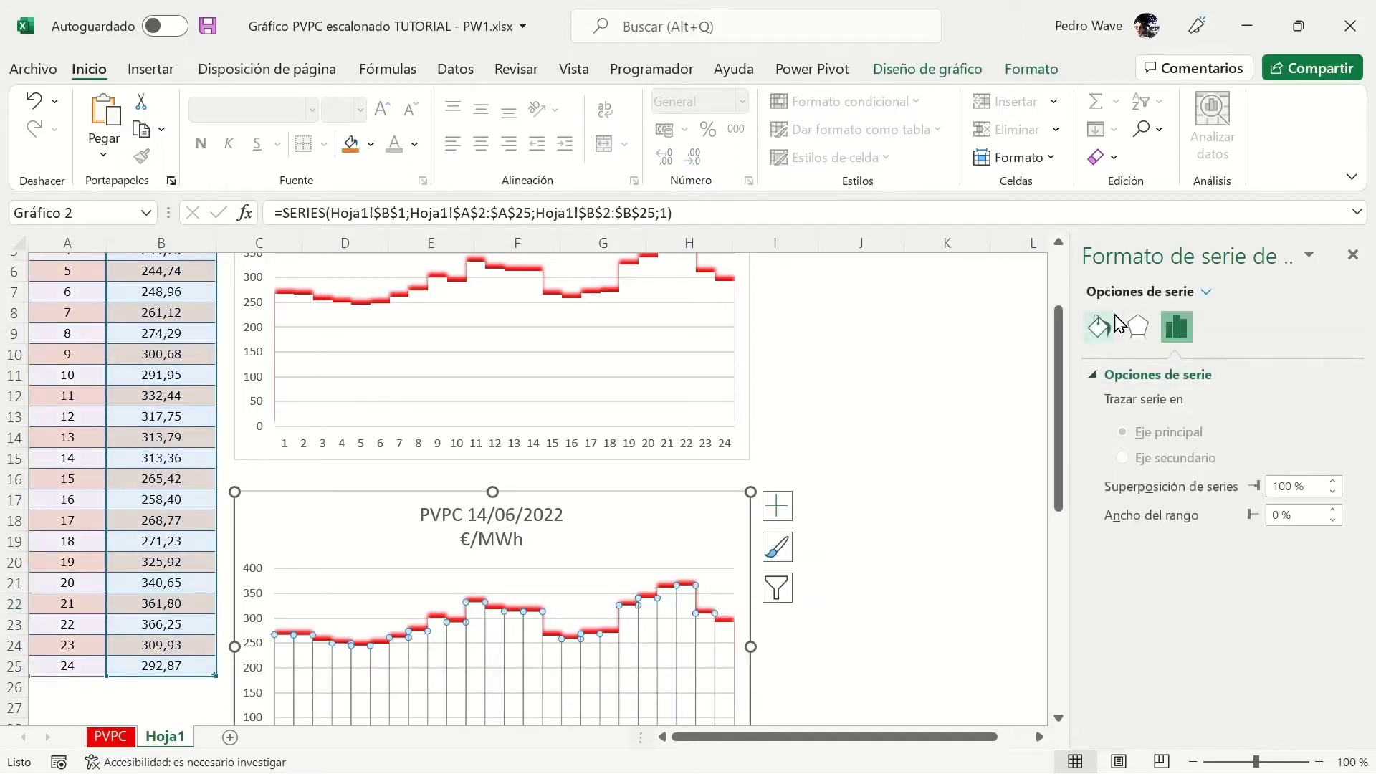
left_click(1138, 327)
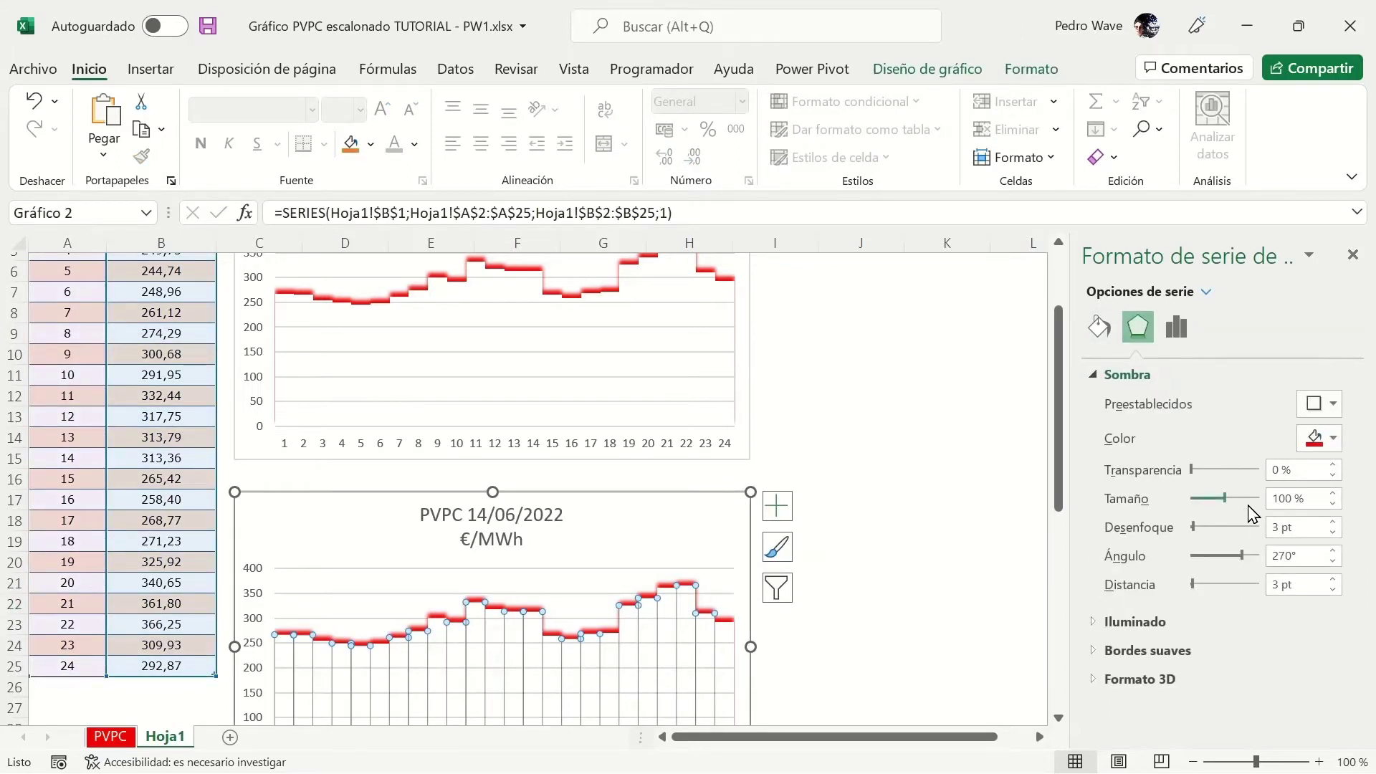
left_click(1334, 532)
left_click(1333, 533)
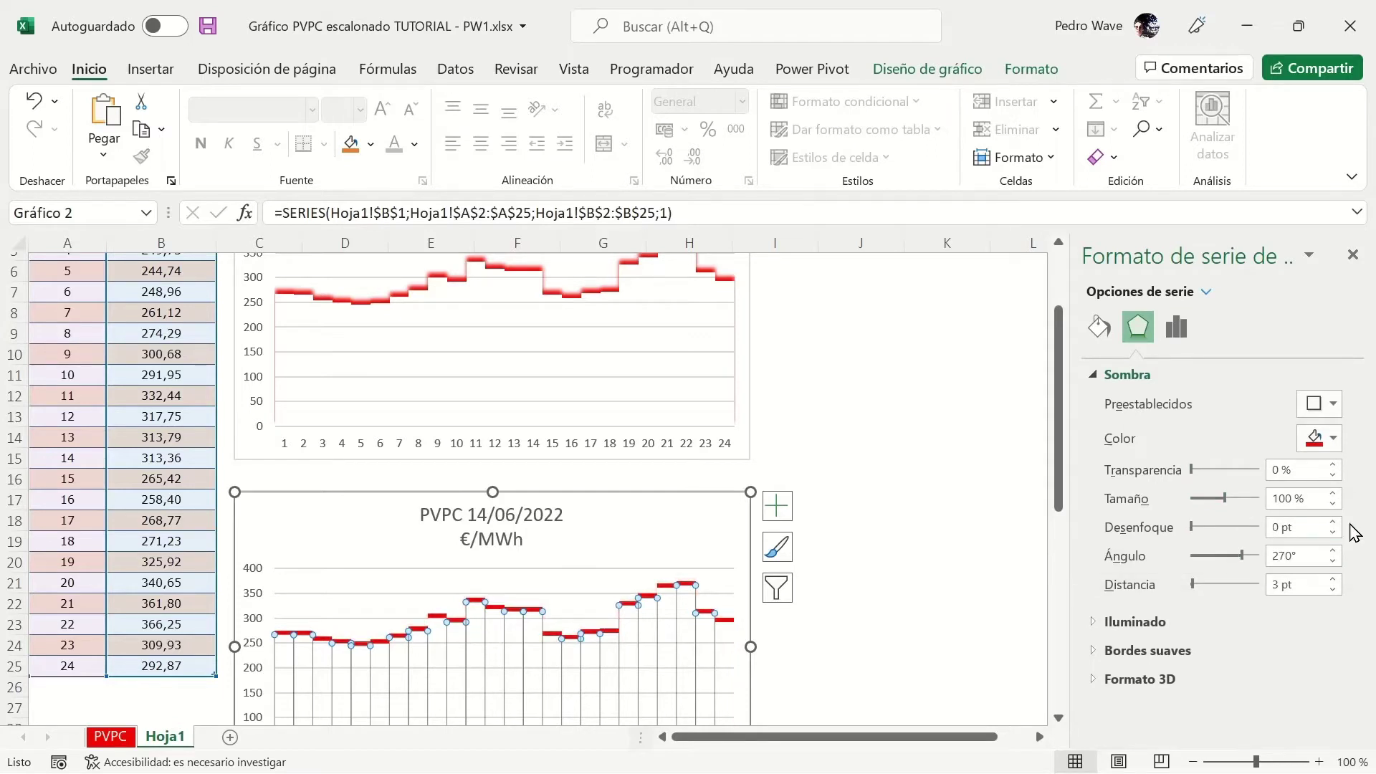
left_click(984, 569)
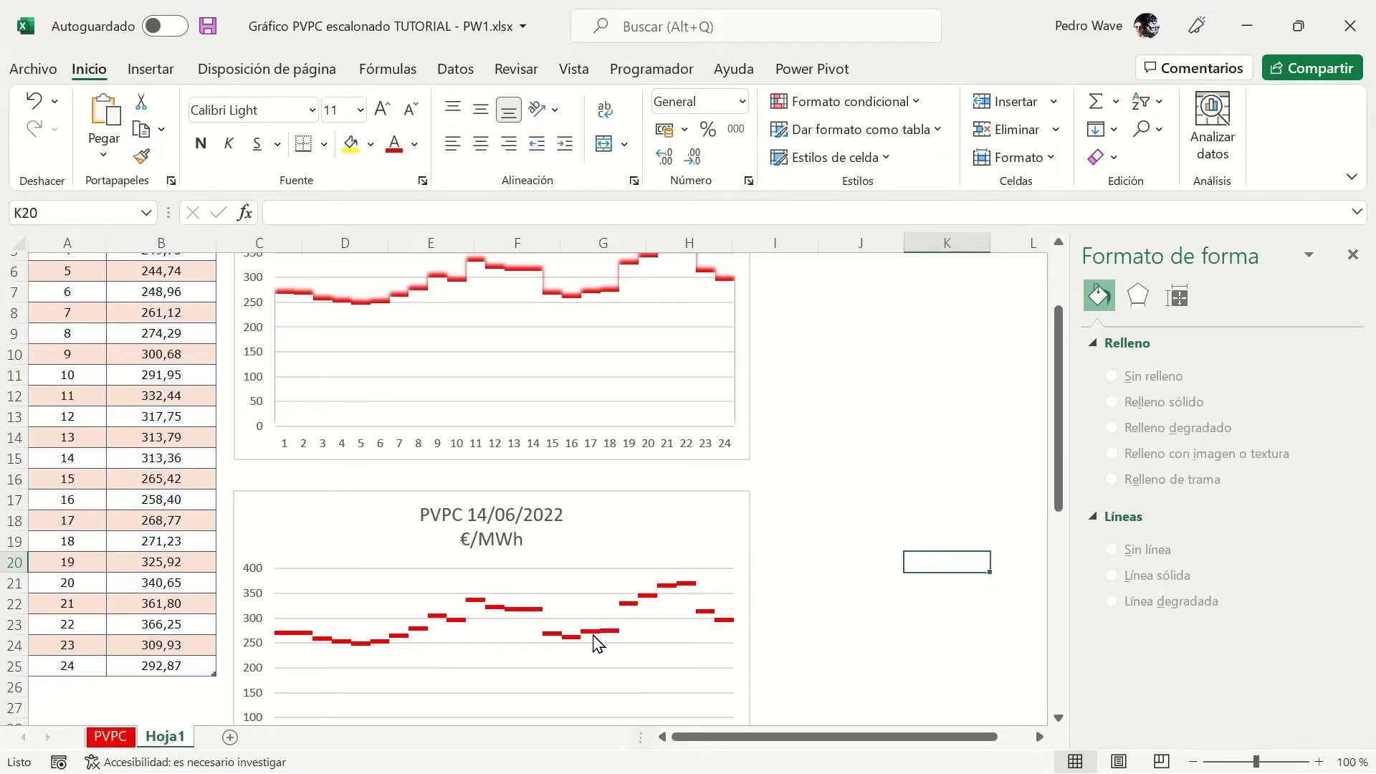
Step: Add data labels to the PVPC series in the copied chart
left_click(594, 631)
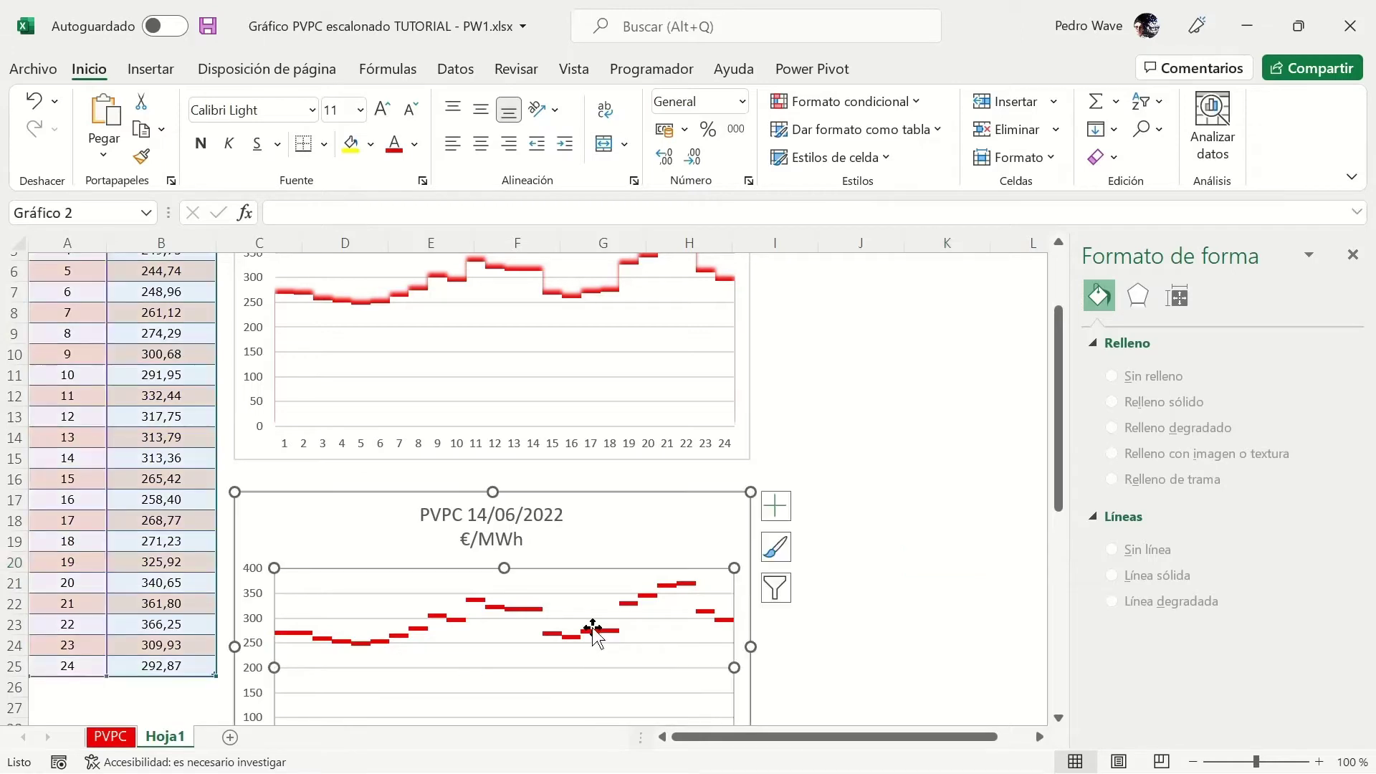
left_click(593, 630)
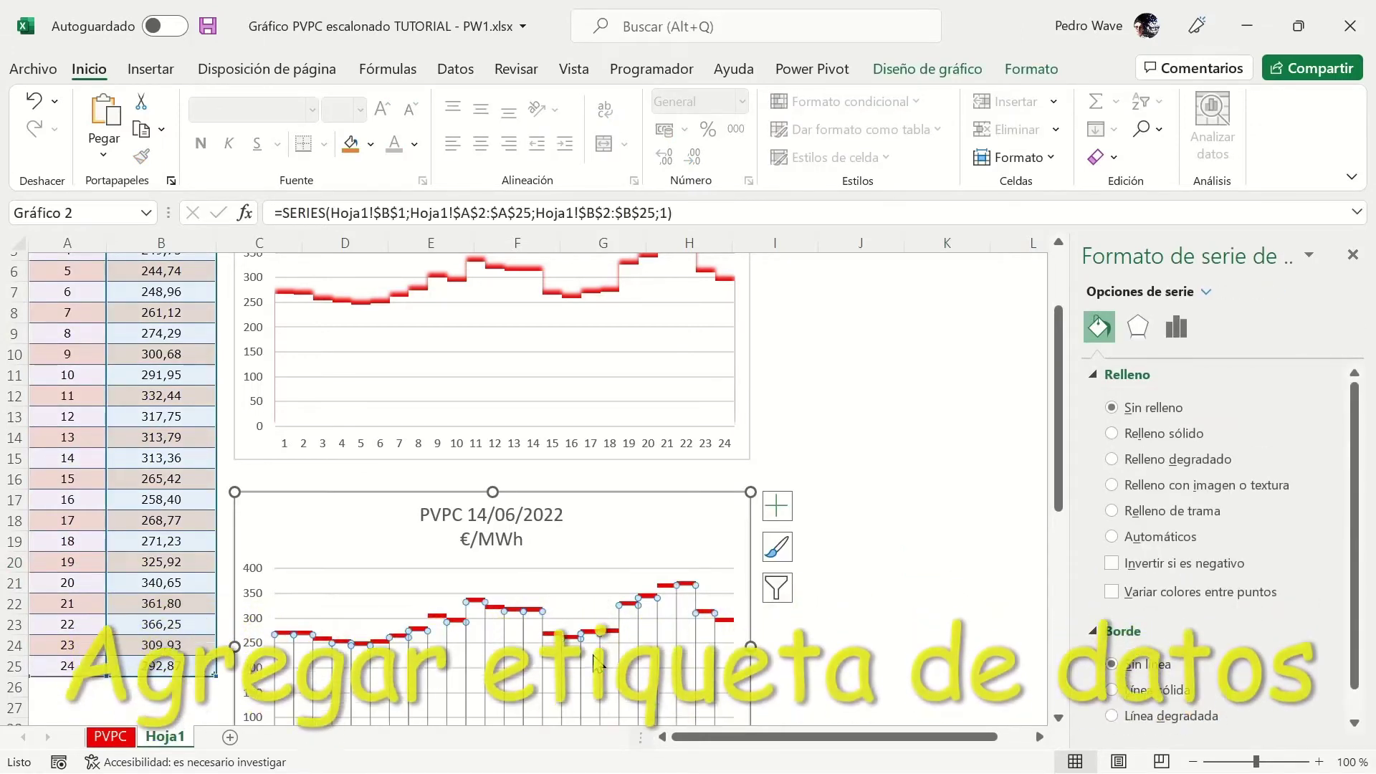
right_click(593, 630)
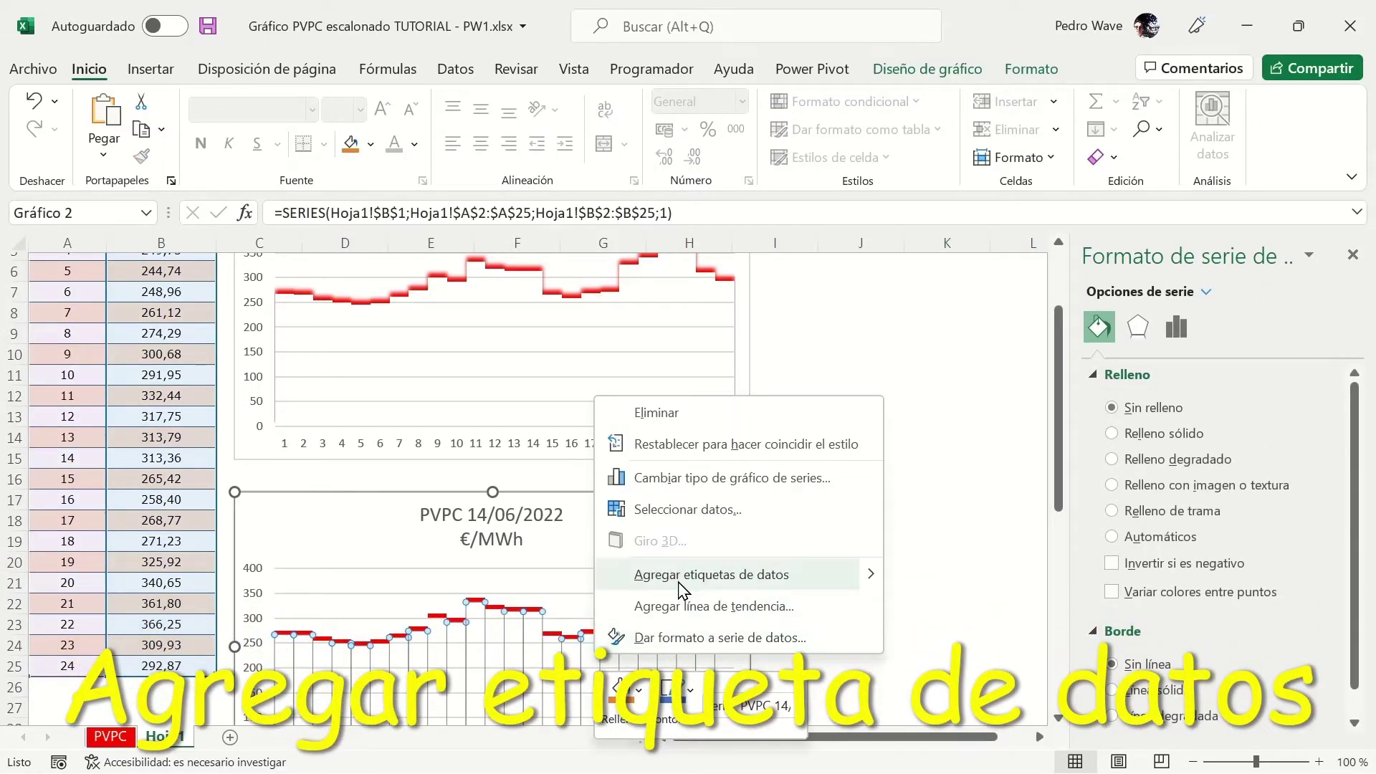
left_click(656, 574)
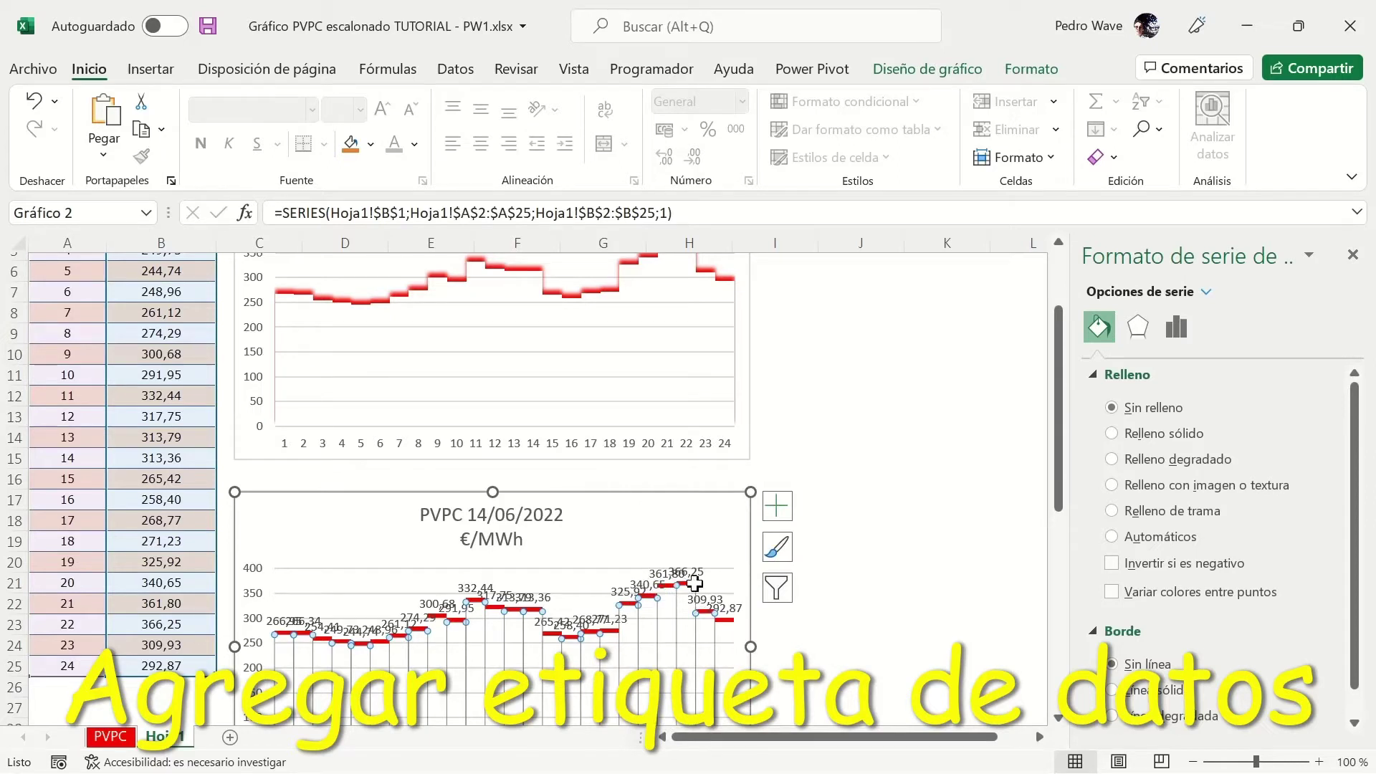
Step: Format the copied chart's data labels in the Número category with 0 decimal places
left_click(476, 586)
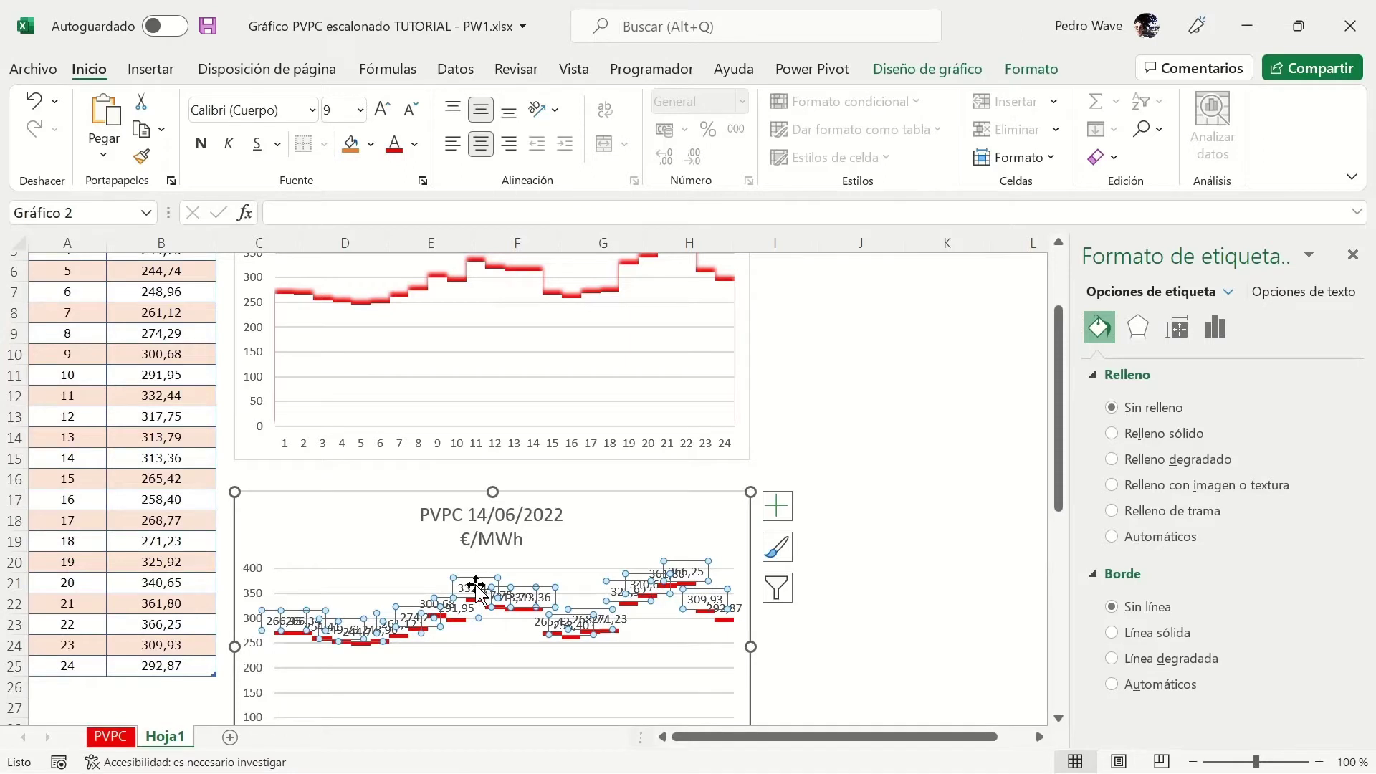
right_click(476, 586)
left_click(588, 568)
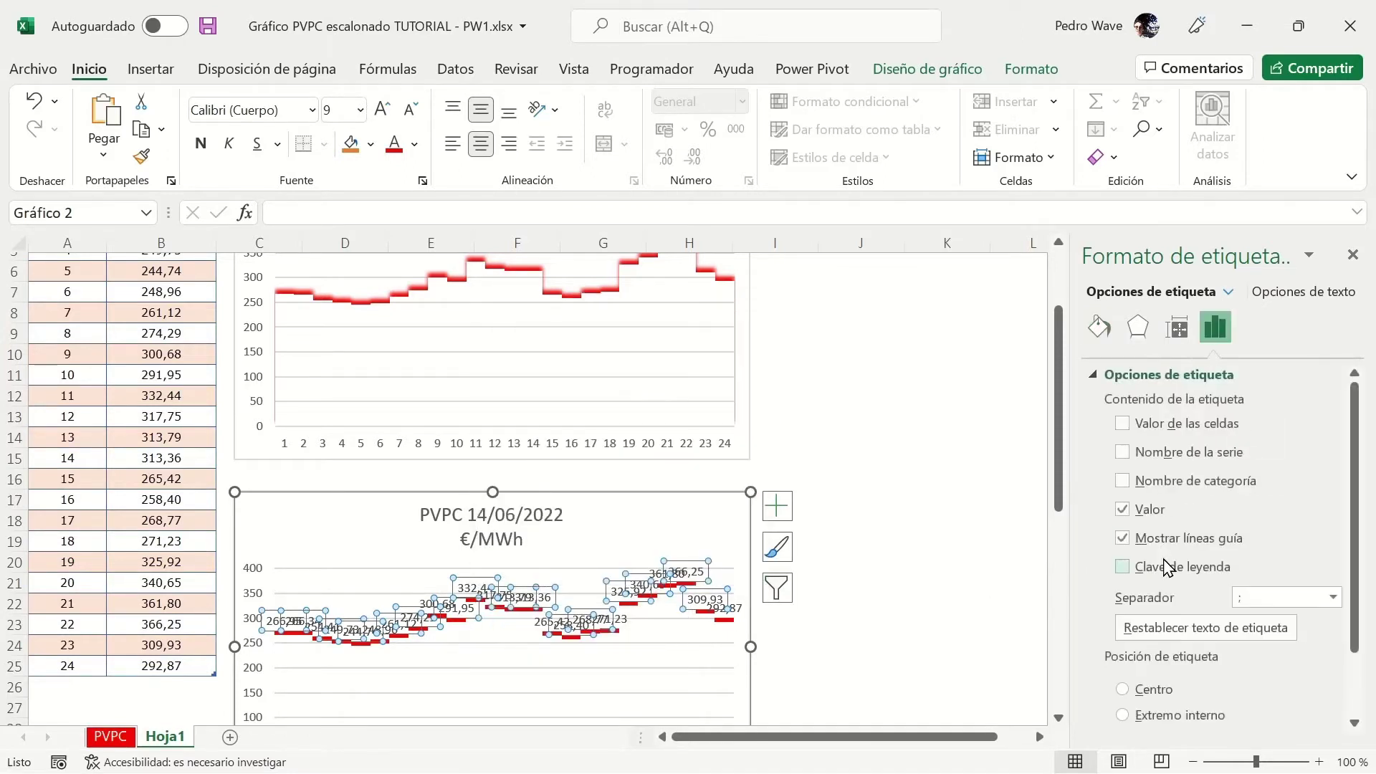
scroll(1166, 568, "down", 3)
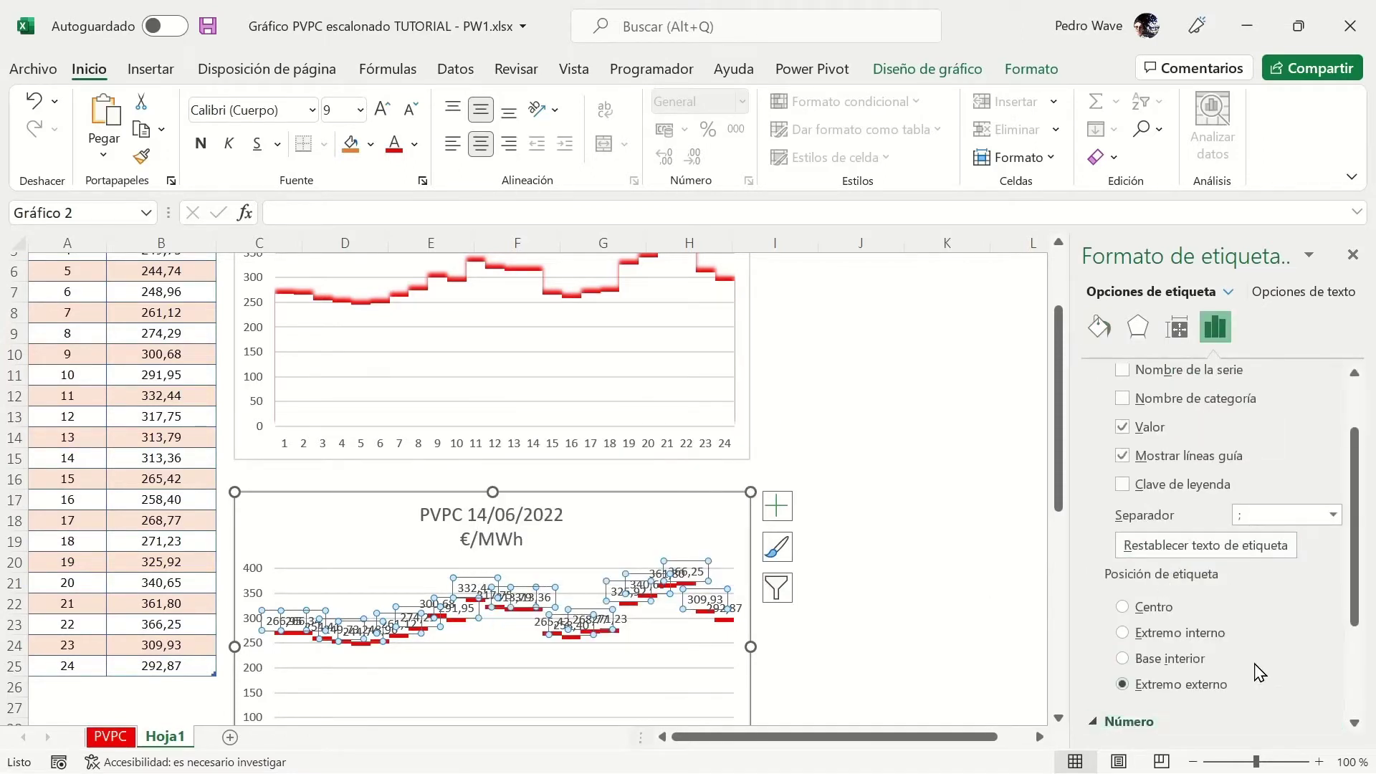
scroll(1259, 674, "down", 5)
left_click(1316, 612)
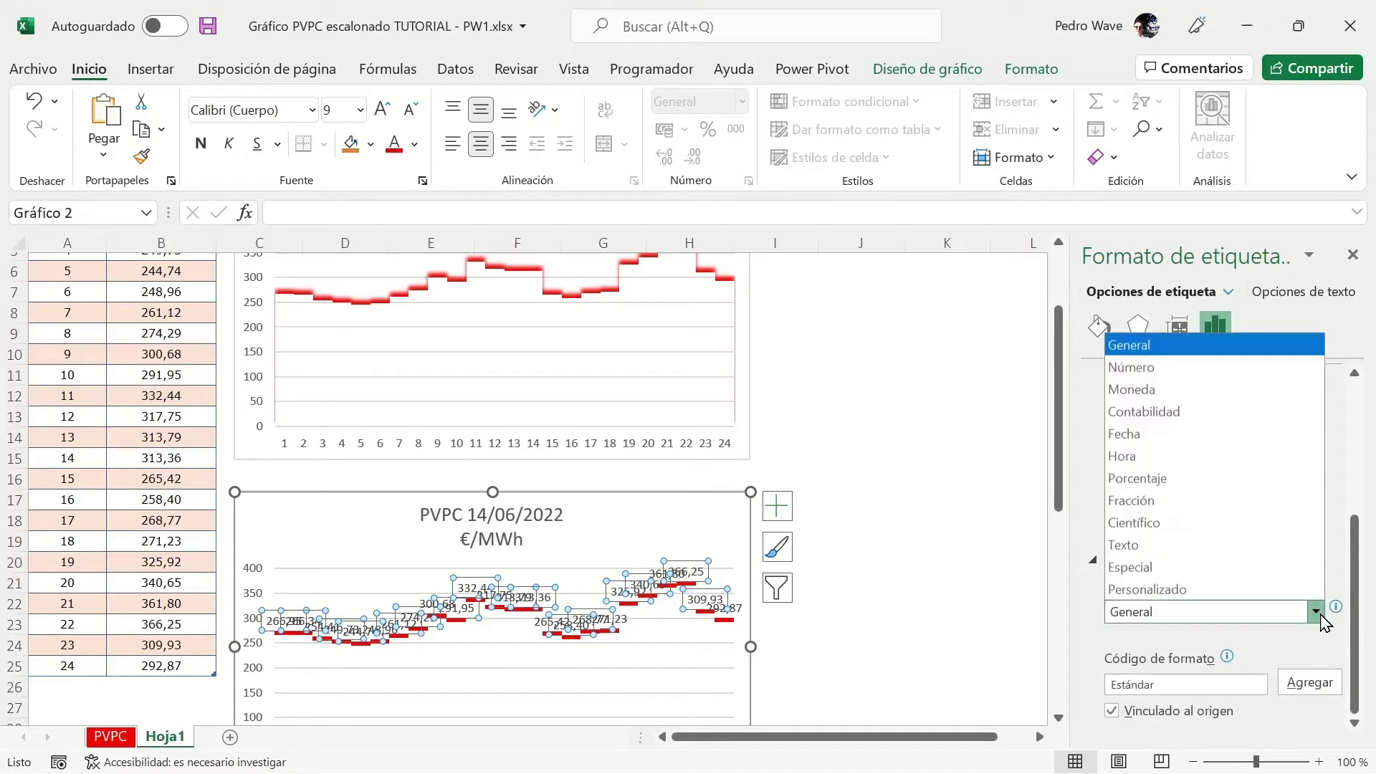
left_click(1151, 369)
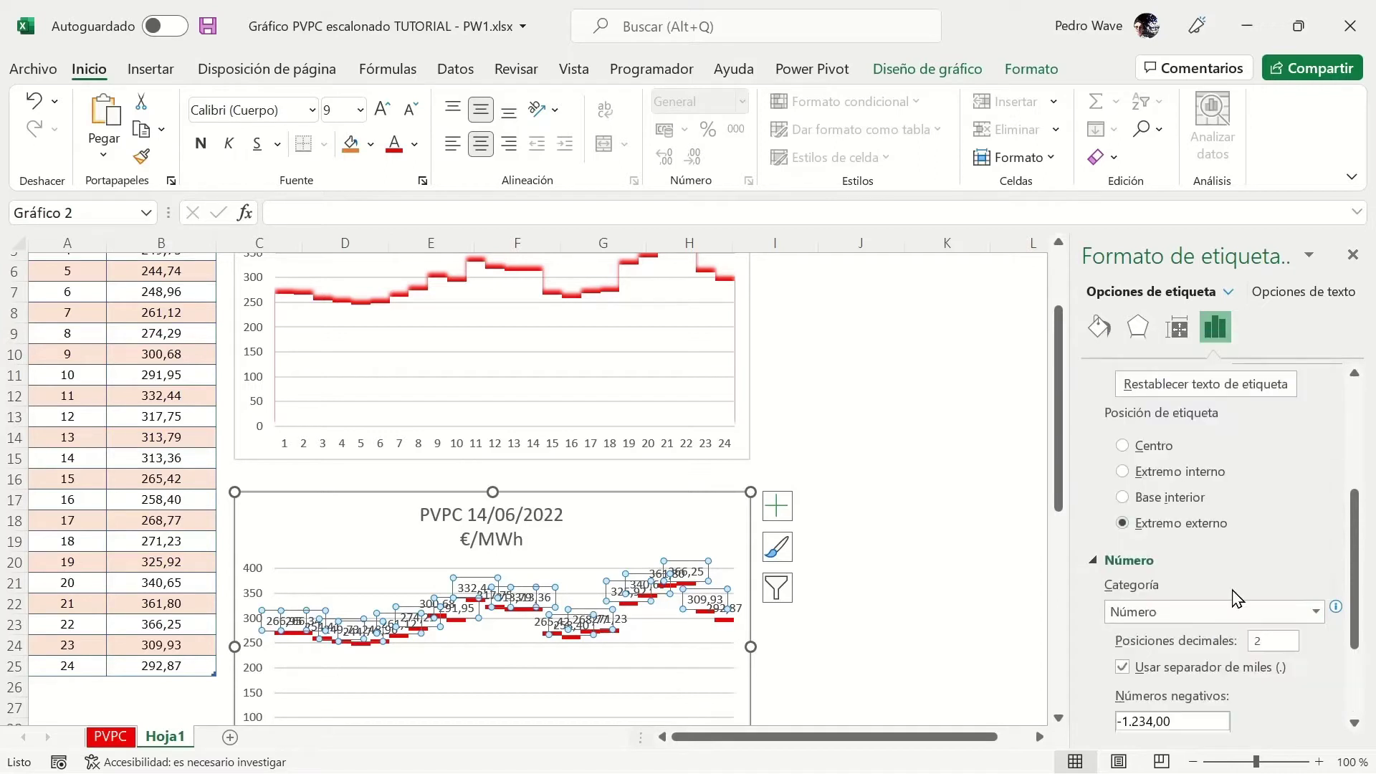
double_click(1254, 640)
key("Return")
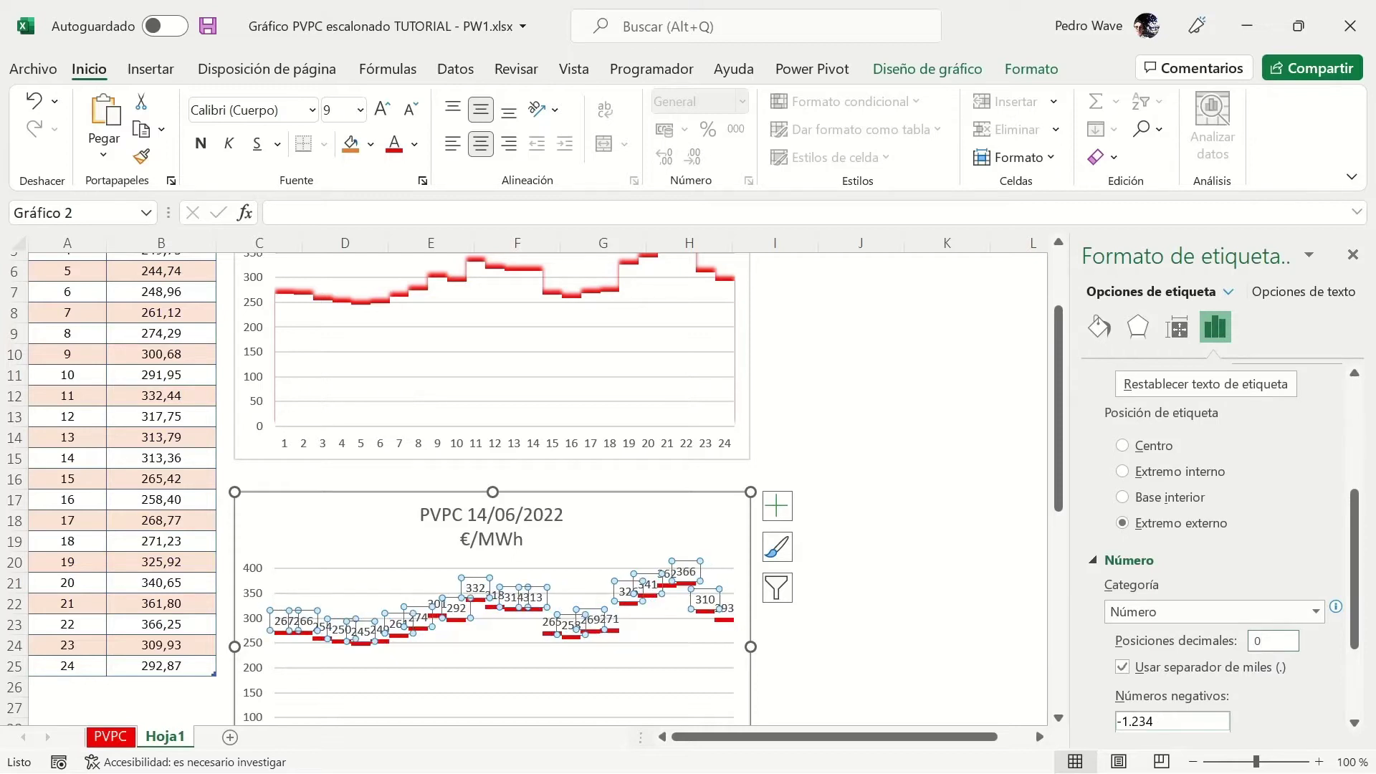
left_click(970, 562)
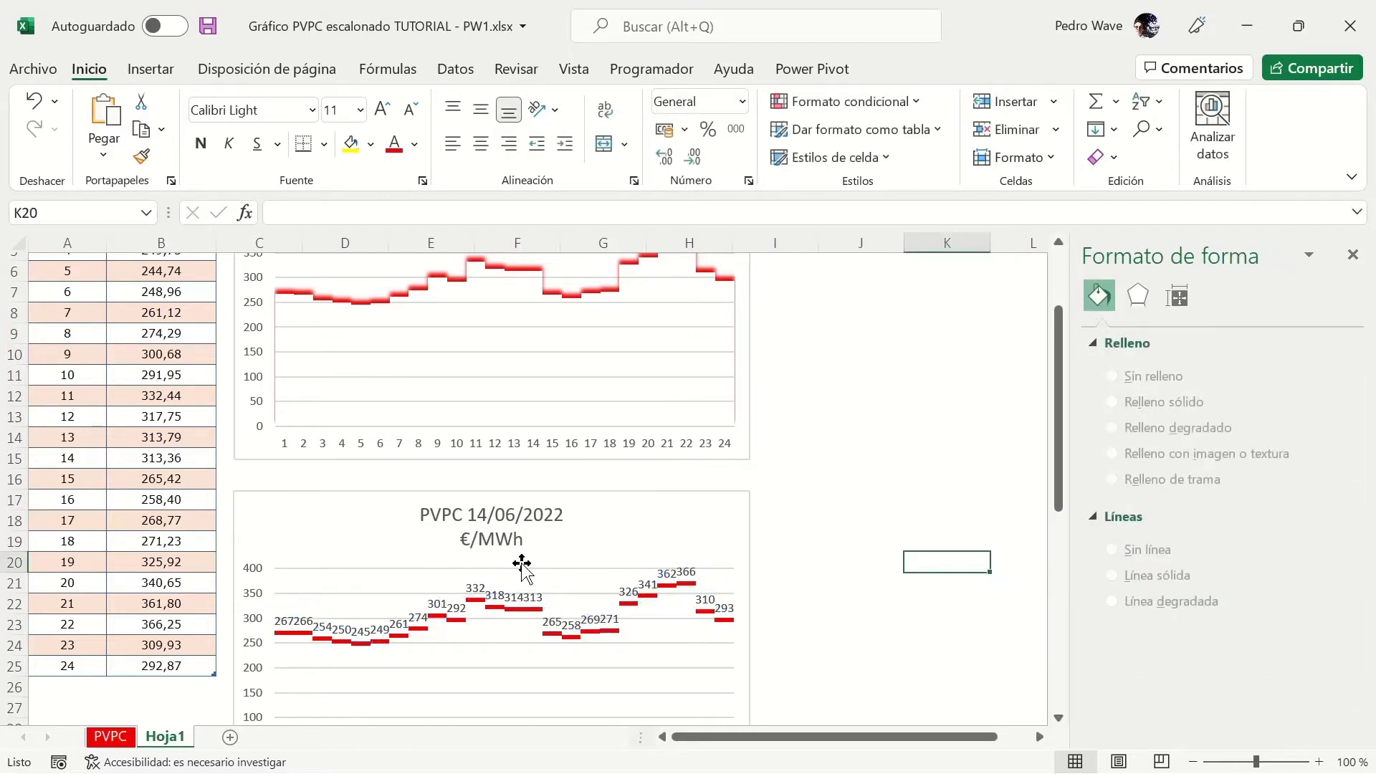
Step: Delete the vertical axis from the copied chart and review its labelled horizontal steps
left_click(265, 608)
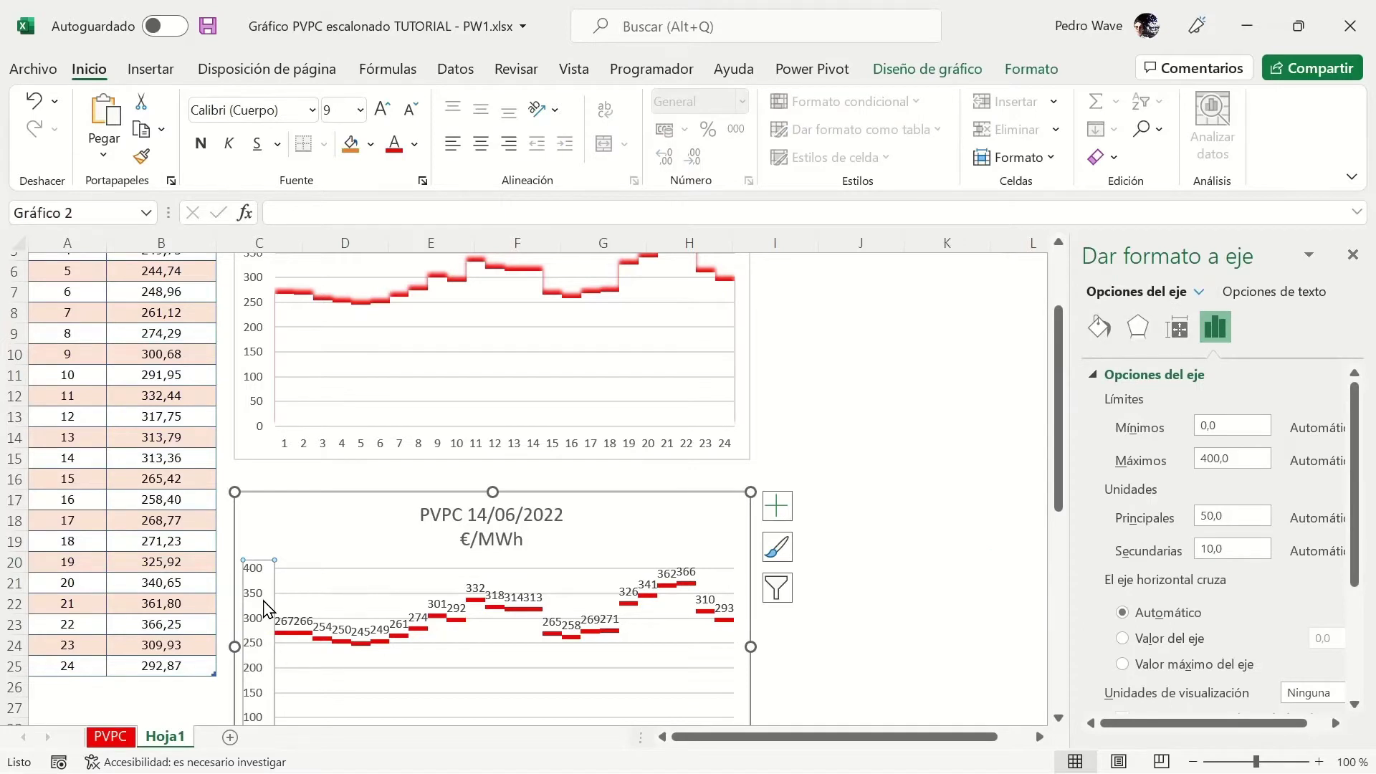
key("Delete")
left_click(861, 610)
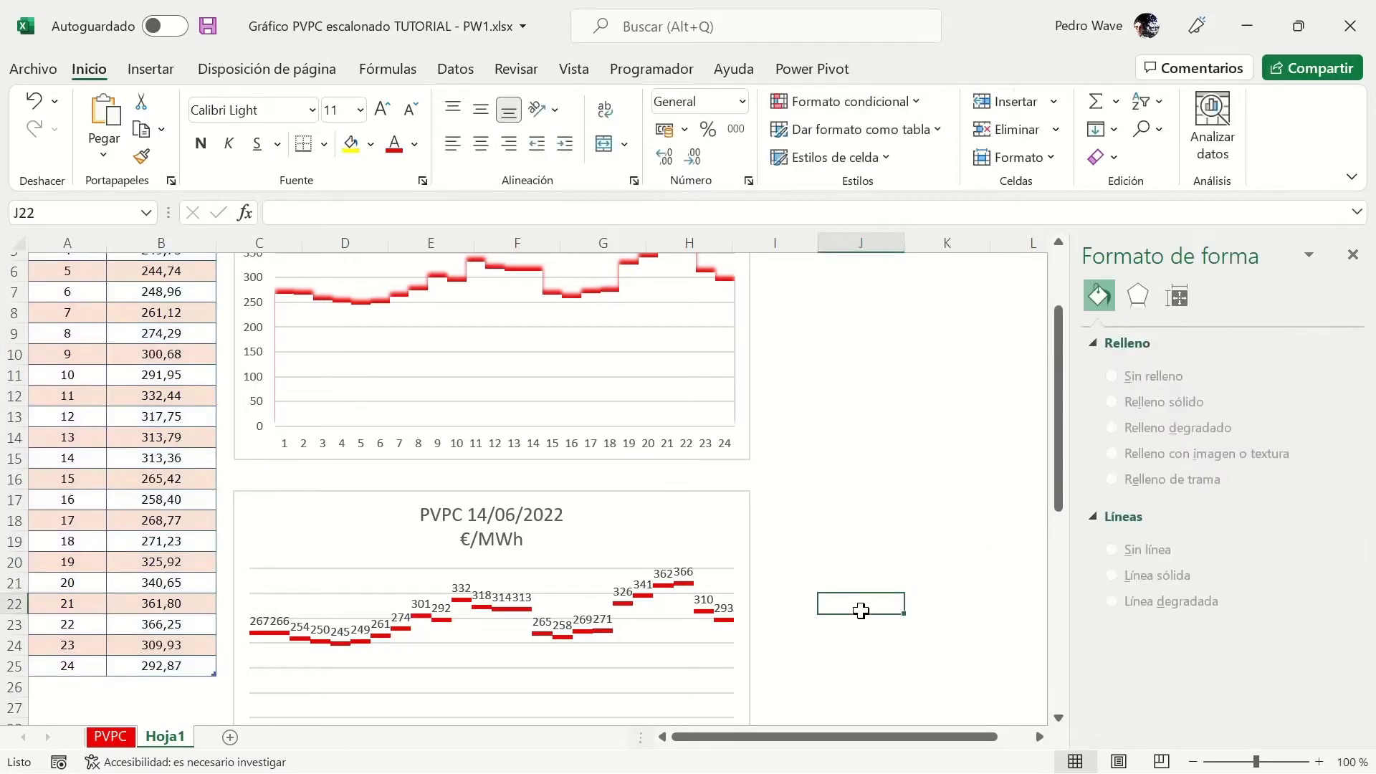
scroll(861, 610, "down", 1)
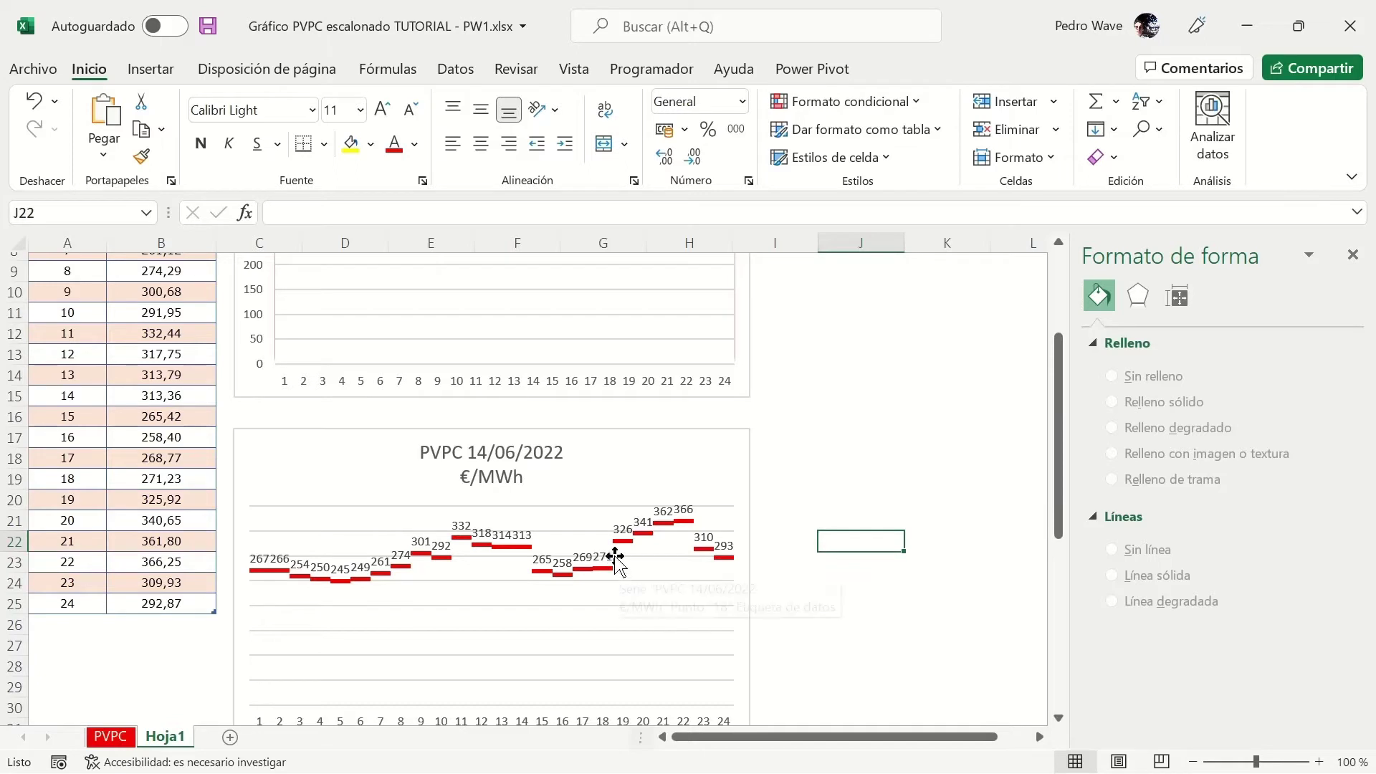
mouse_move(626, 560)
mouse_move(648, 527)
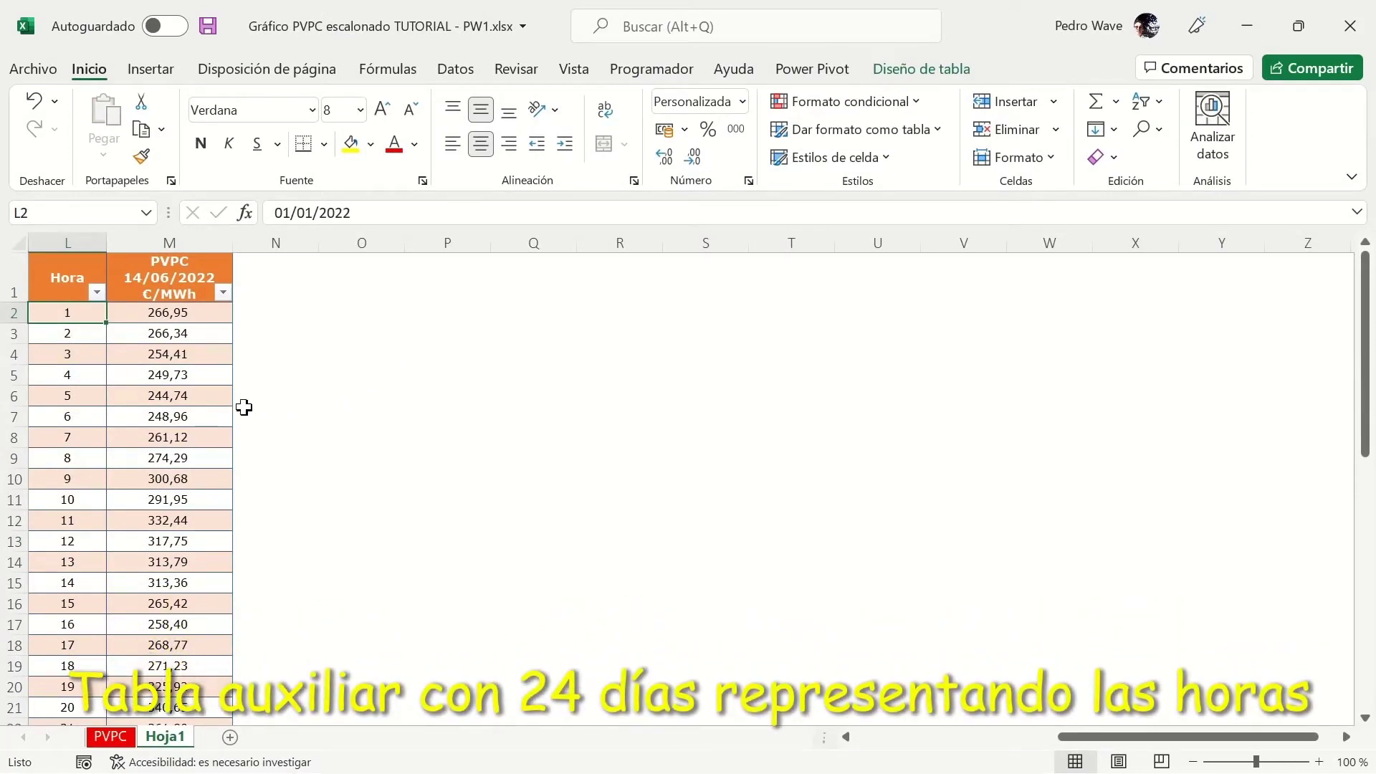
Step: Examine the contents of Hora cells L2 and L3 and preview L3's value in the available date formats
left_click(82, 327)
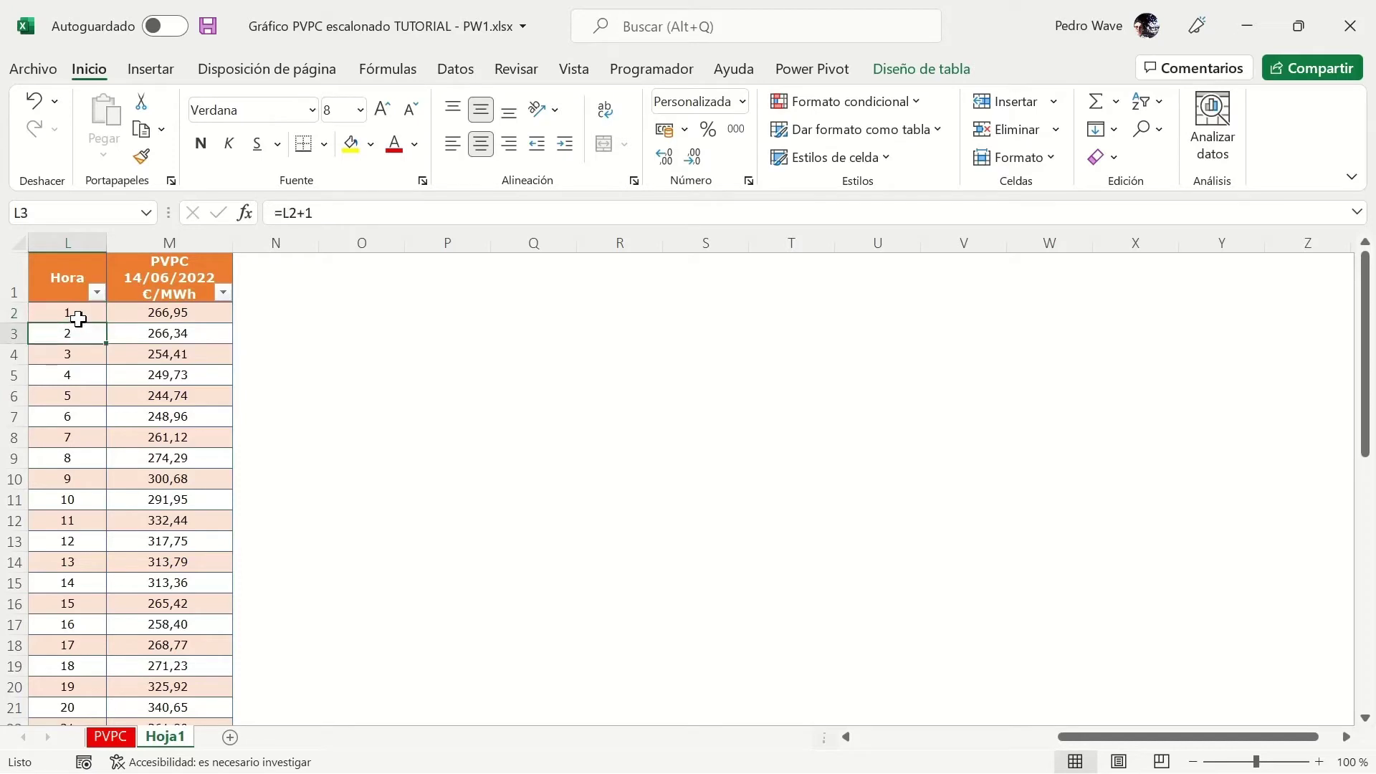
left_click(77, 311)
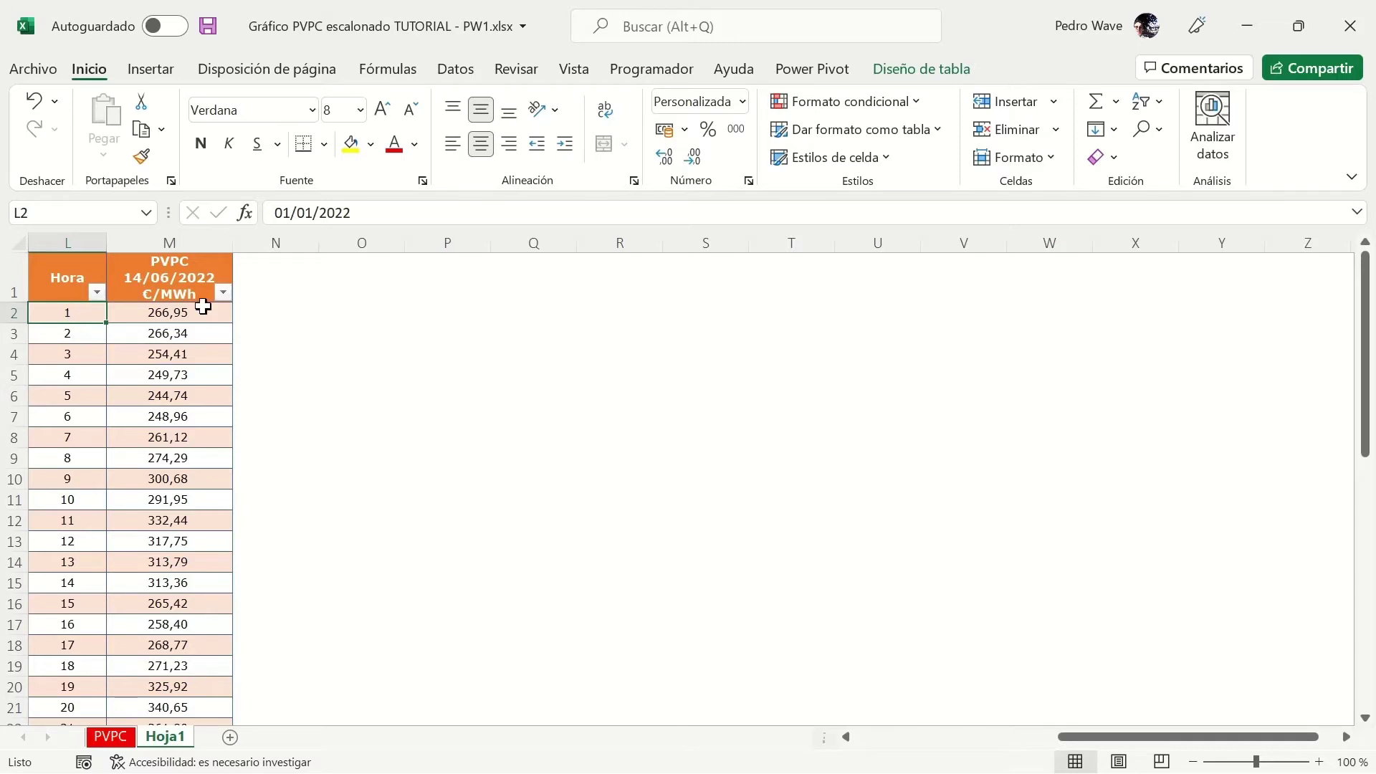
left_click(94, 328)
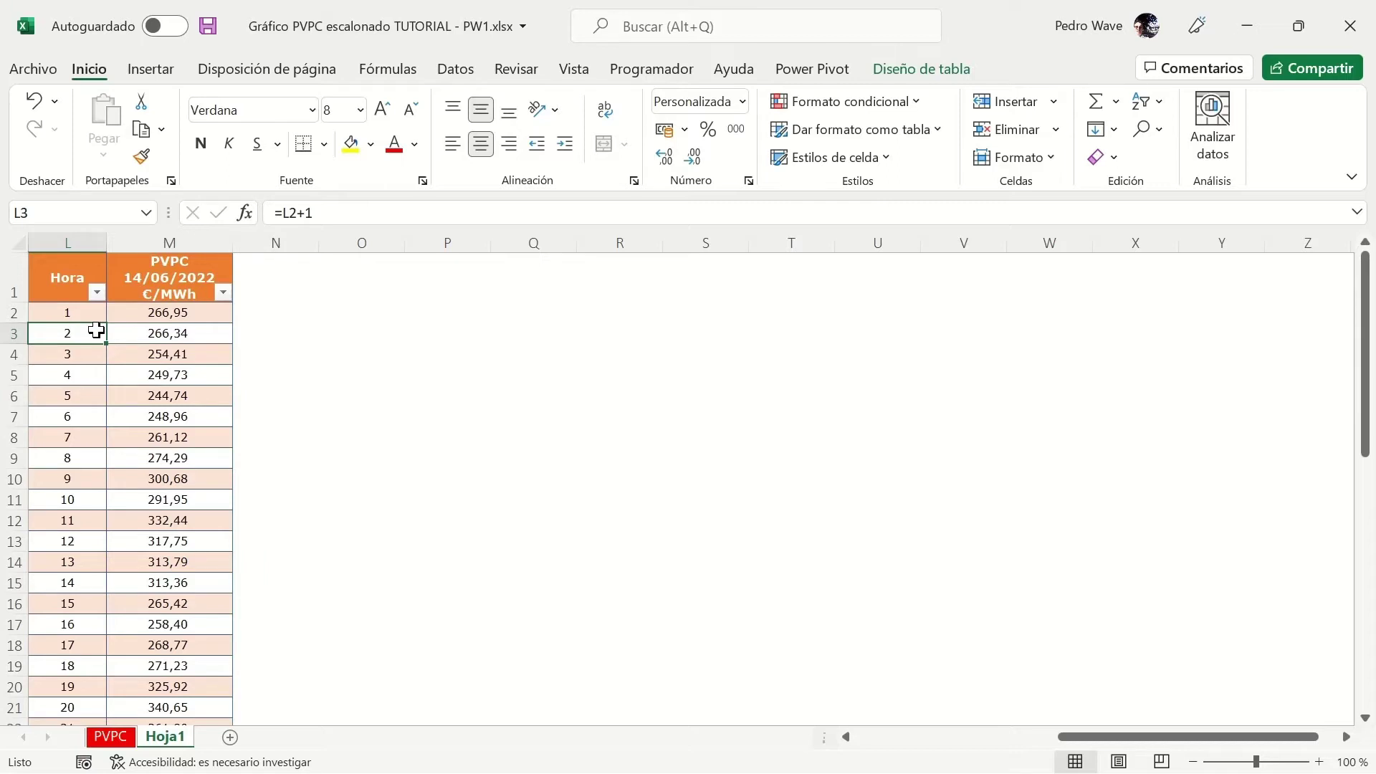
left_click(744, 103)
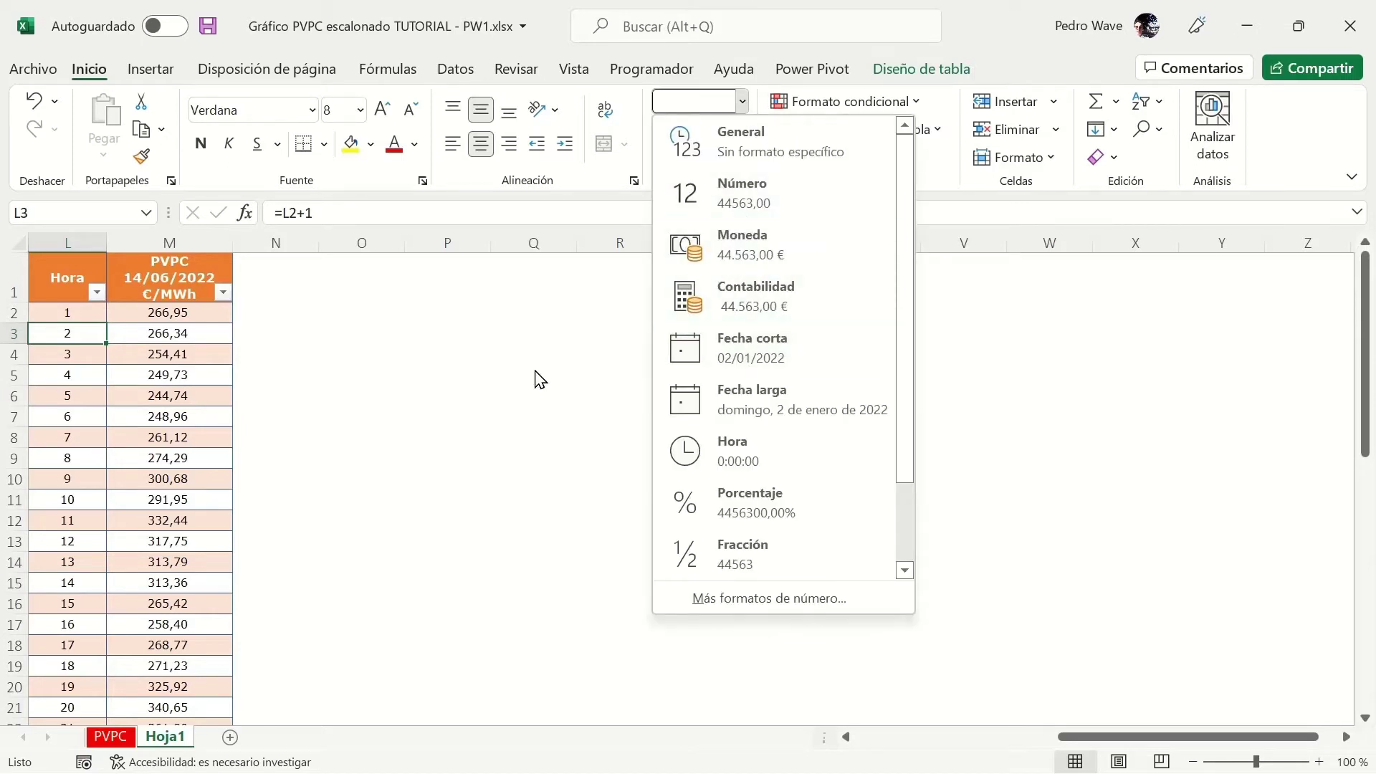
left_click(80, 351)
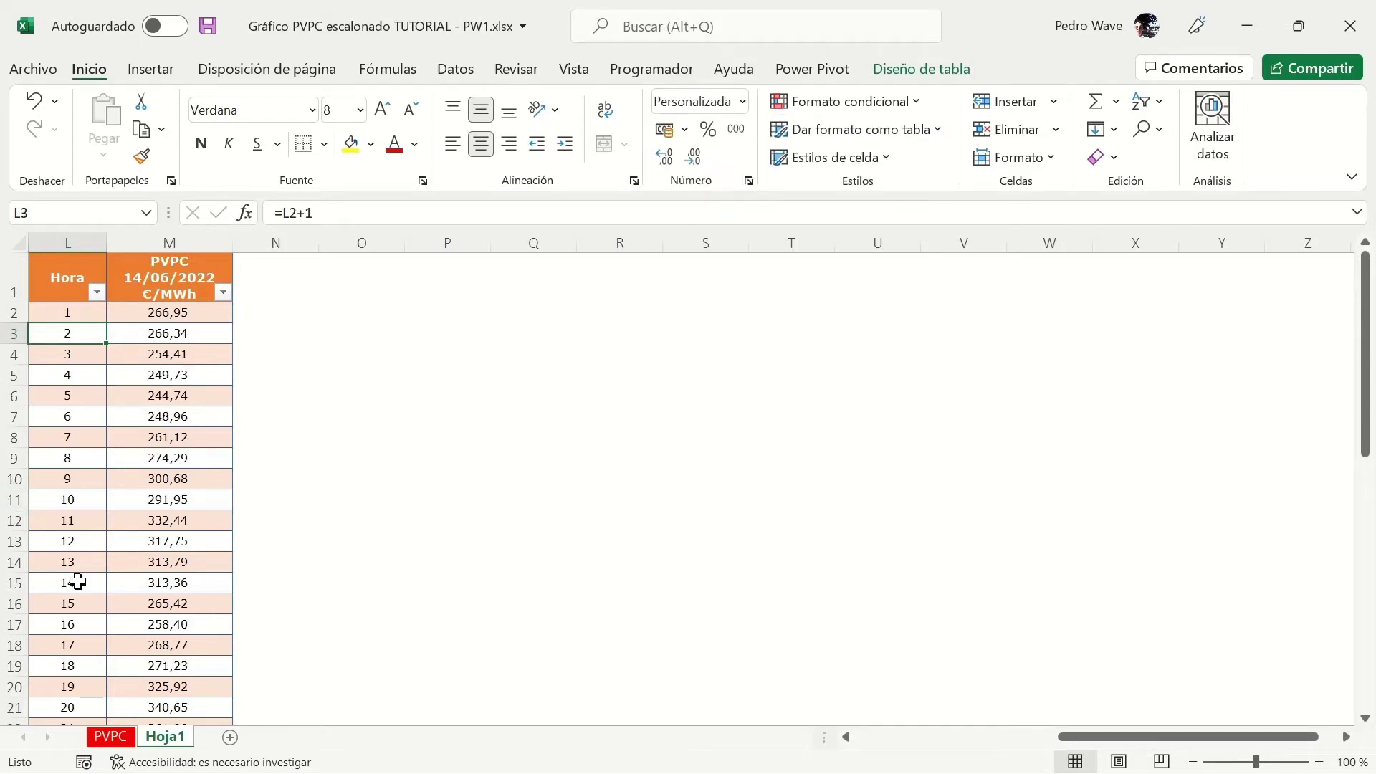
Step: Examine the formulas in Hora cells L25 and L26 and preview L26's value in the available date formats
scroll(90, 642, "down", 3)
left_click(91, 608)
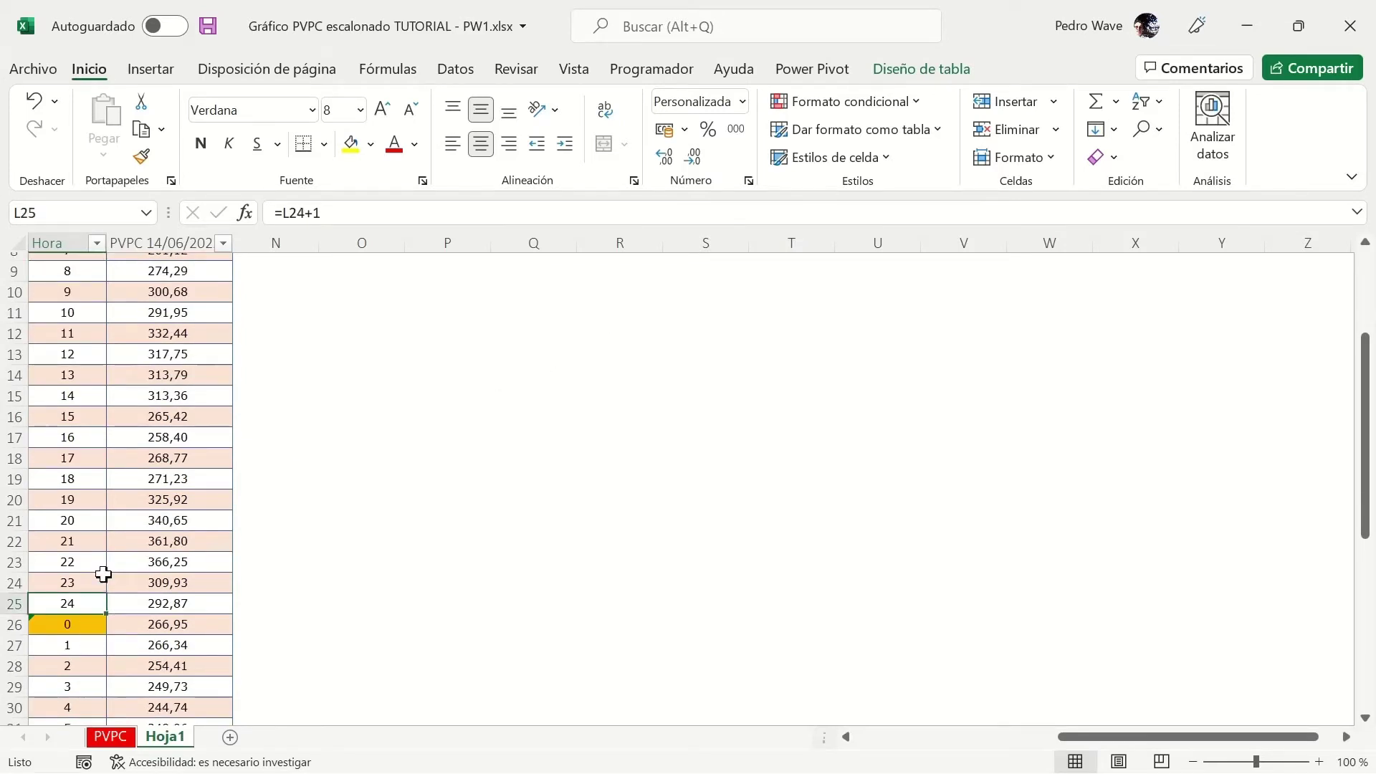
left_click(73, 624)
mouse_move(136, 626)
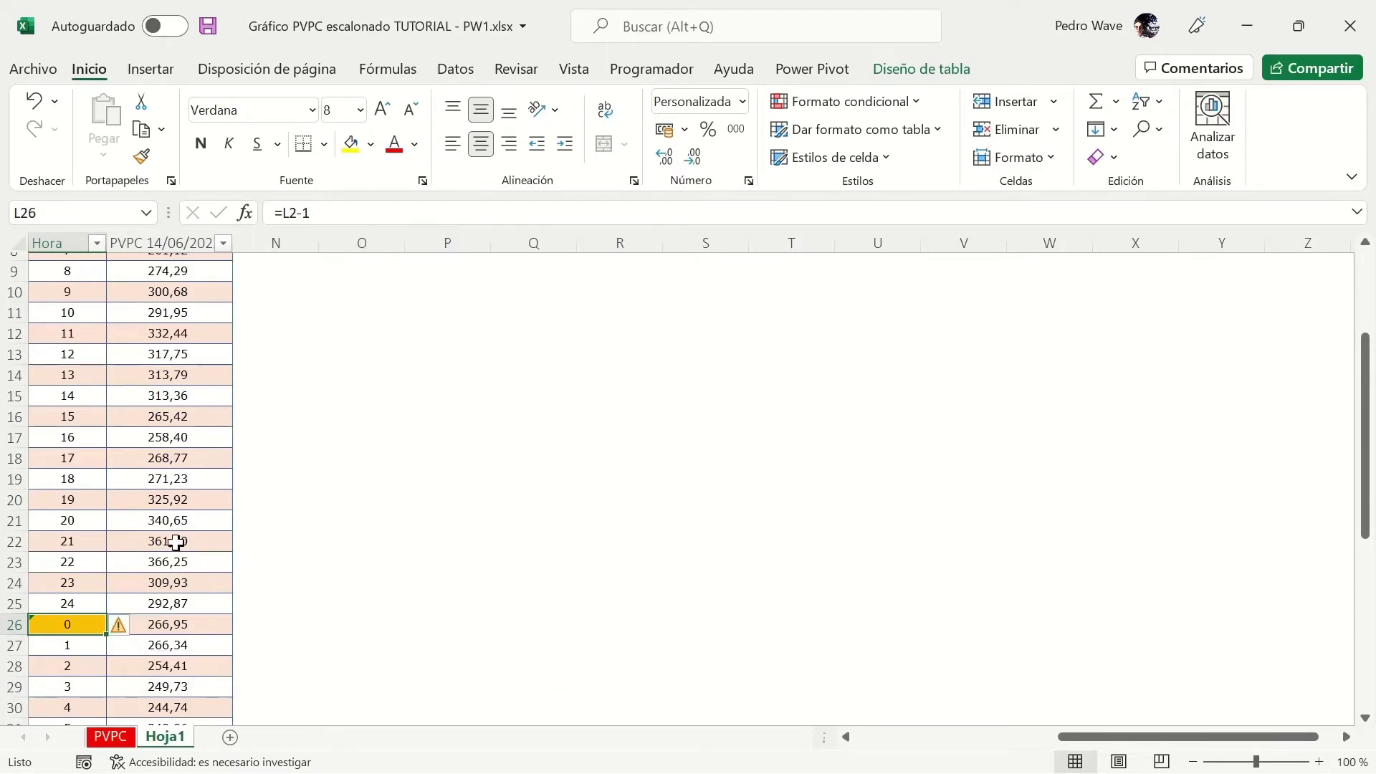
left_click(742, 102)
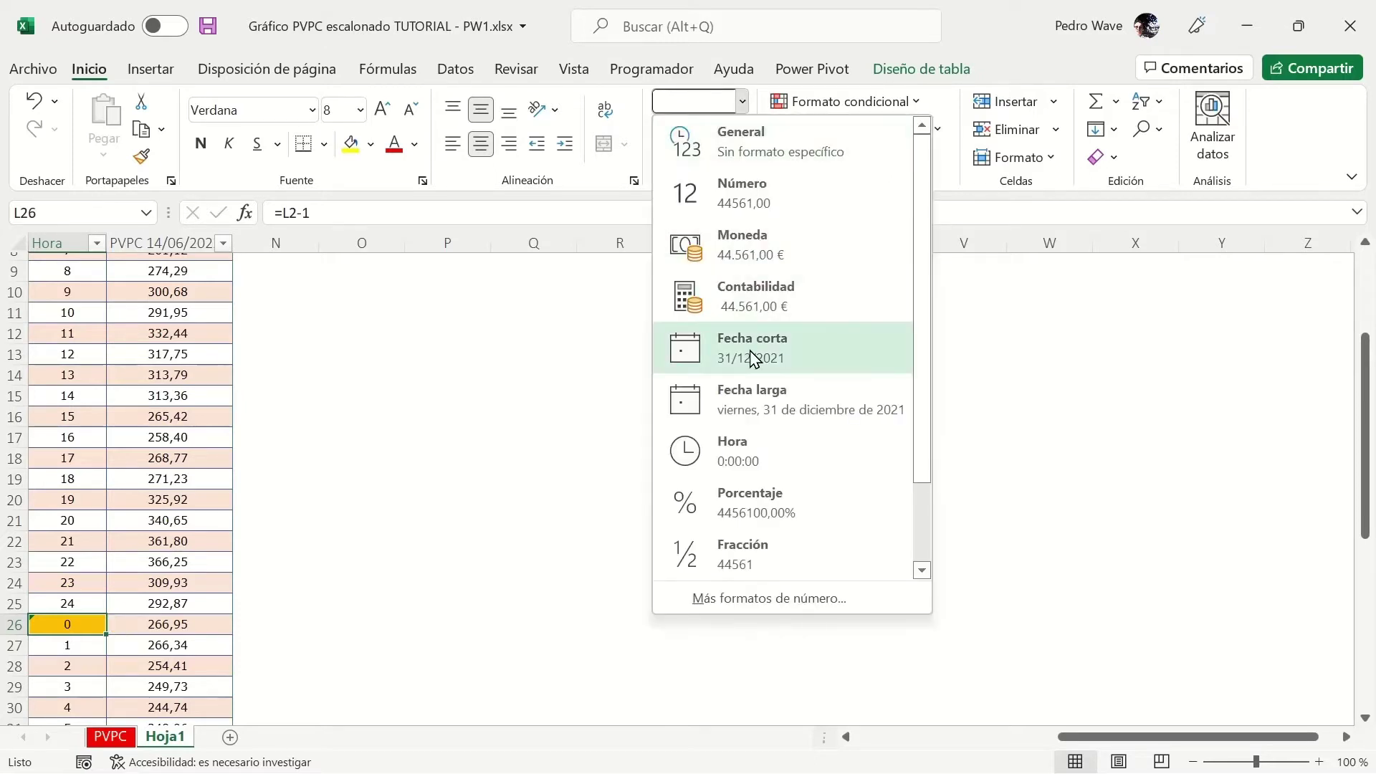
left_click(78, 642)
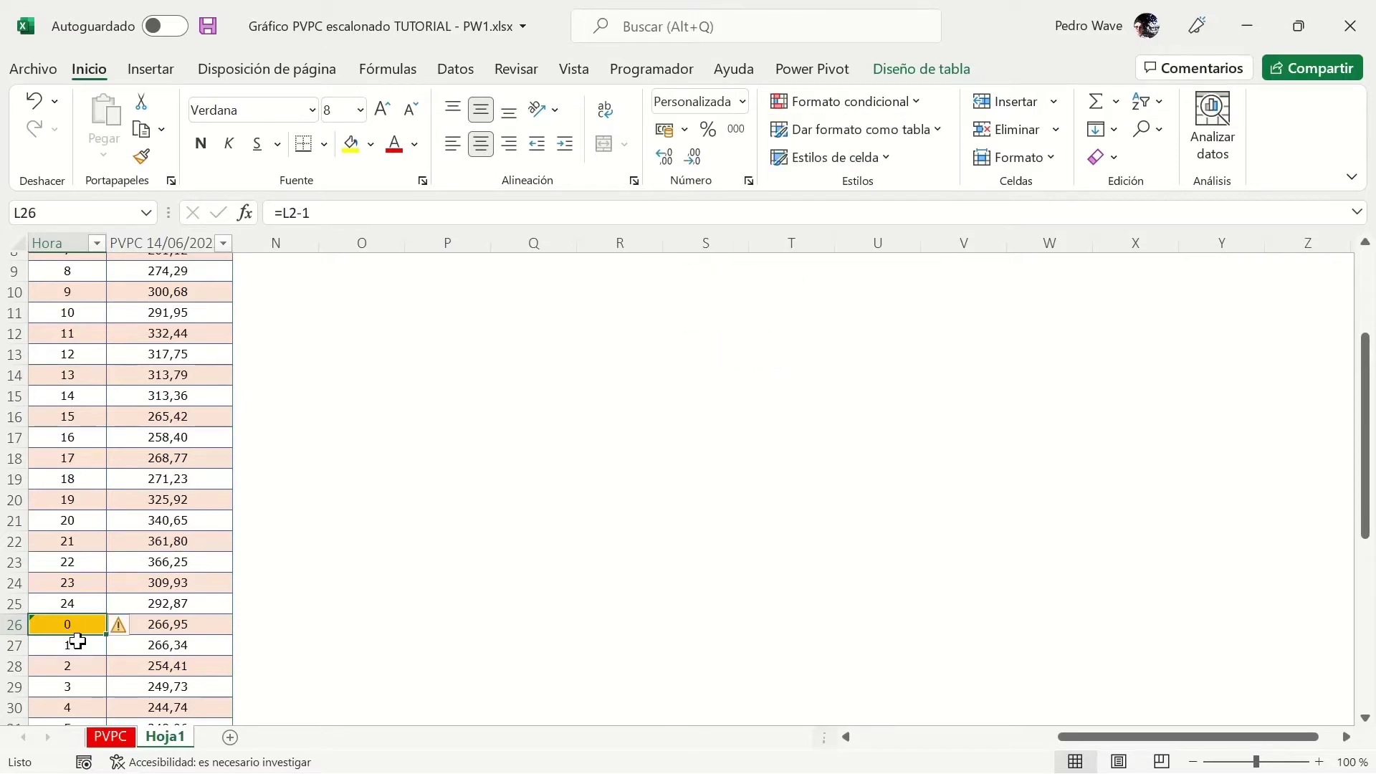
Step: Examine the formulas in Hora cells L27 and L49 and preview L49's value in the available date formats
left_click(78, 641)
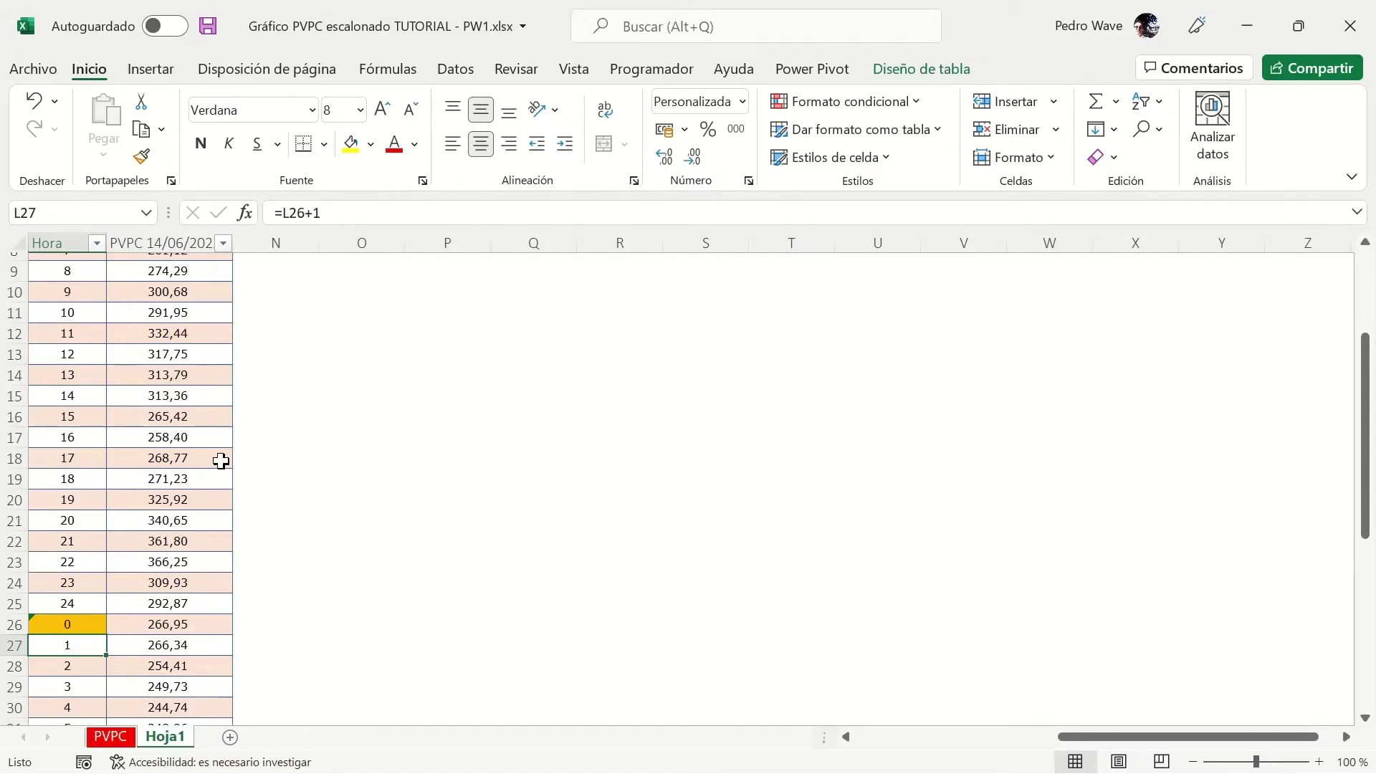
scroll(200, 480, "down", 3)
scroll(129, 500, "down", 5)
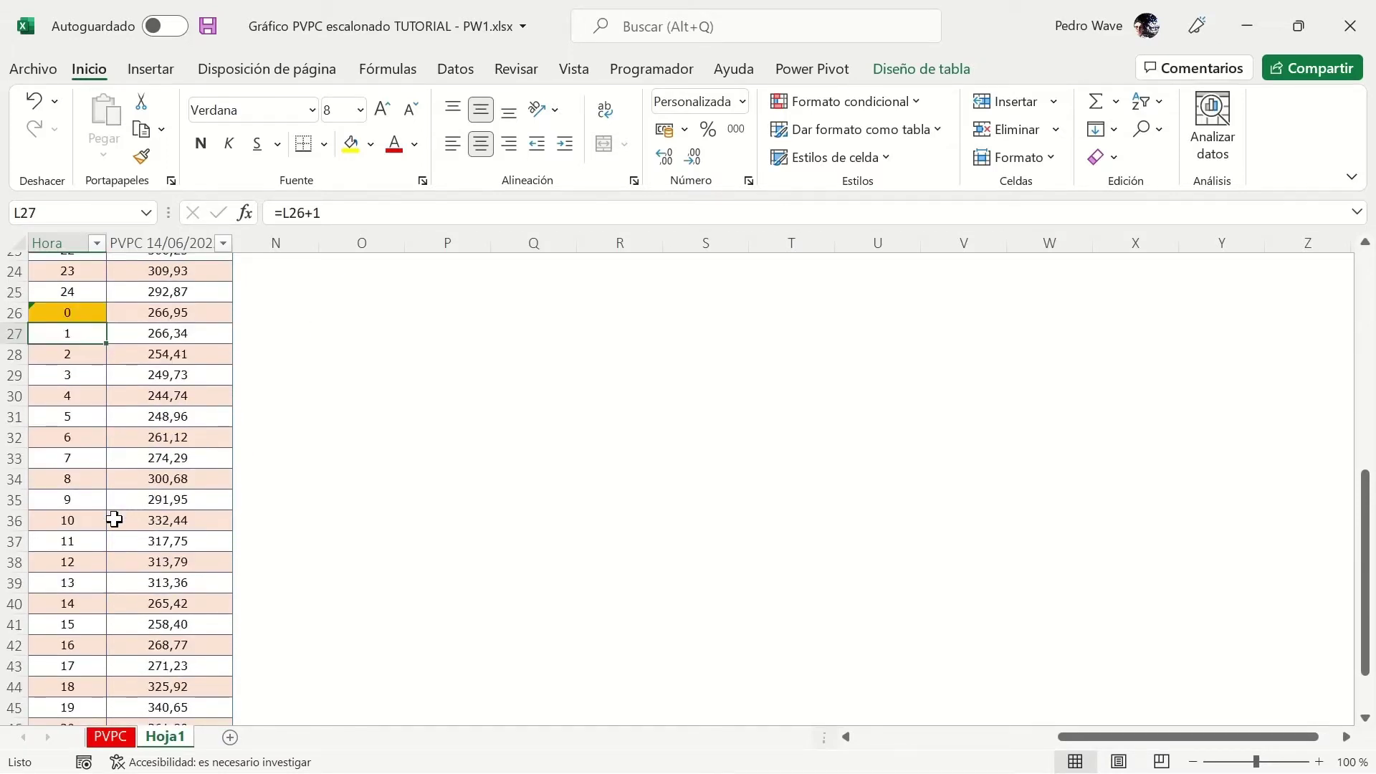
left_click(78, 604)
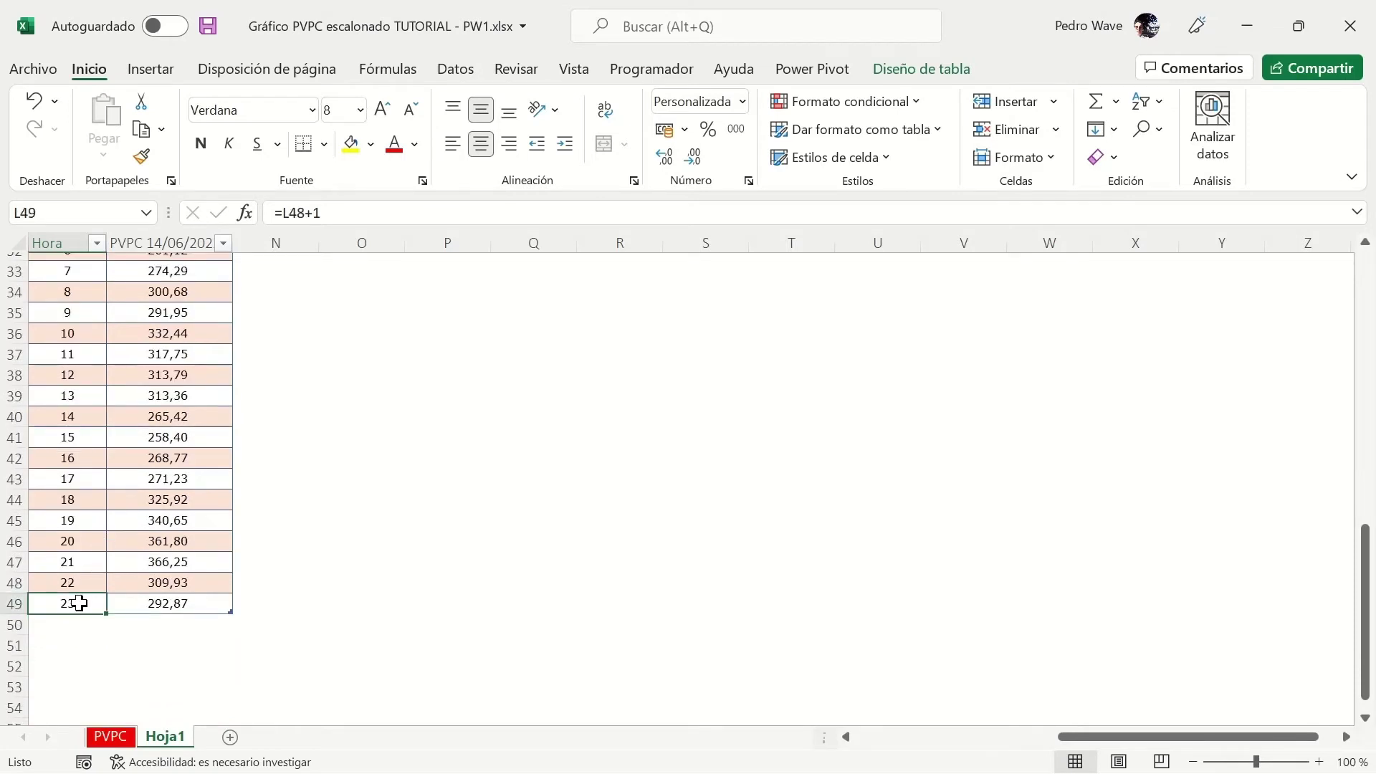
left_click(743, 101)
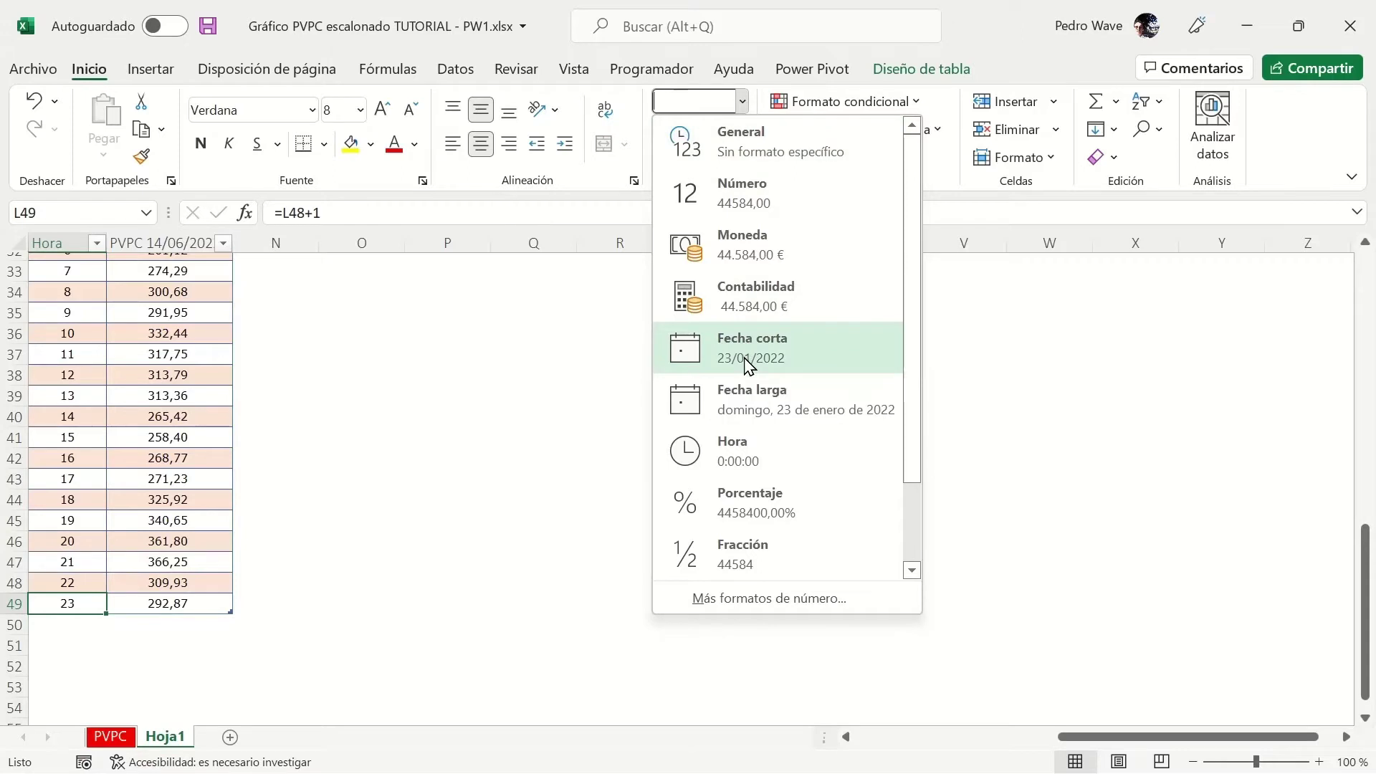
left_click(77, 390)
Step: Review the two hour series in the Hora column by comparing cells L2, L26 and L49
scroll(77, 373, "up", 8)
scroll(100, 299, "up", 3)
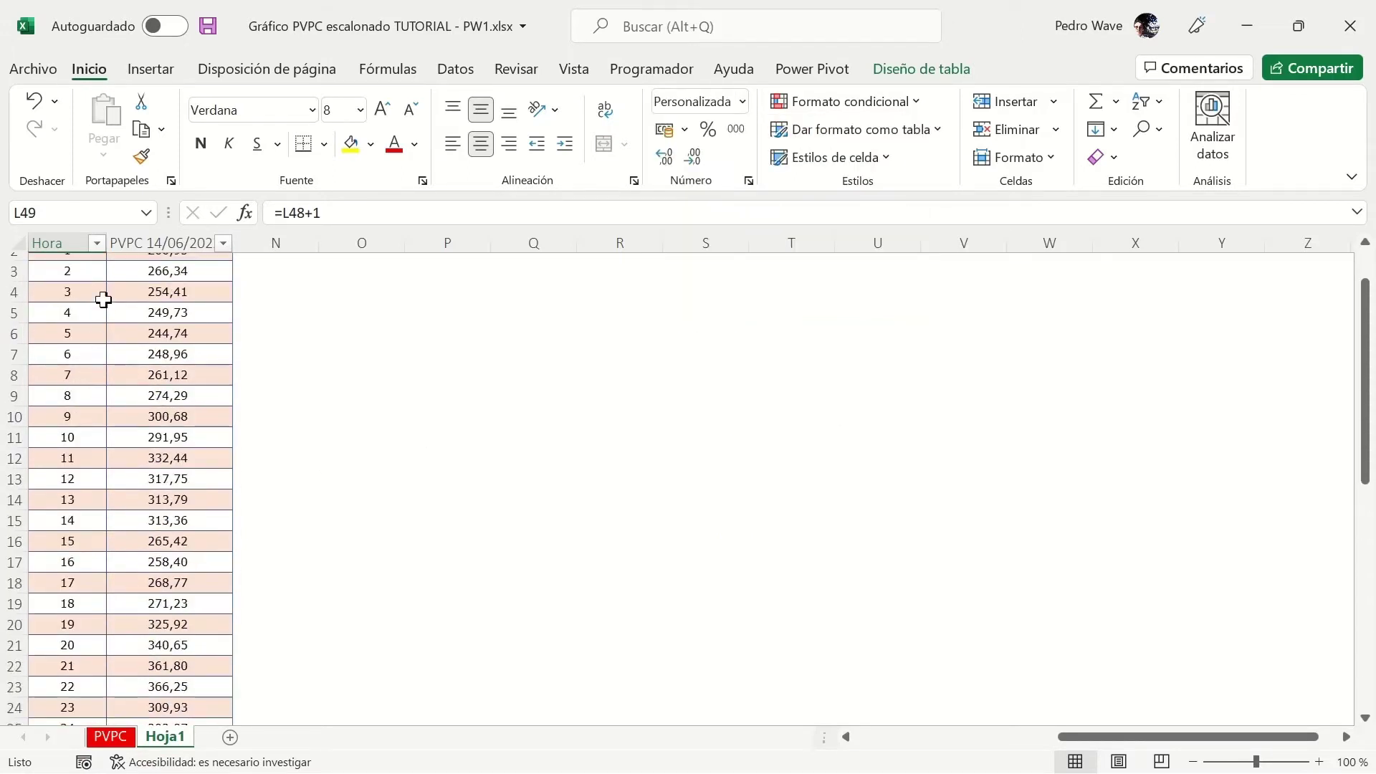
left_click(96, 310)
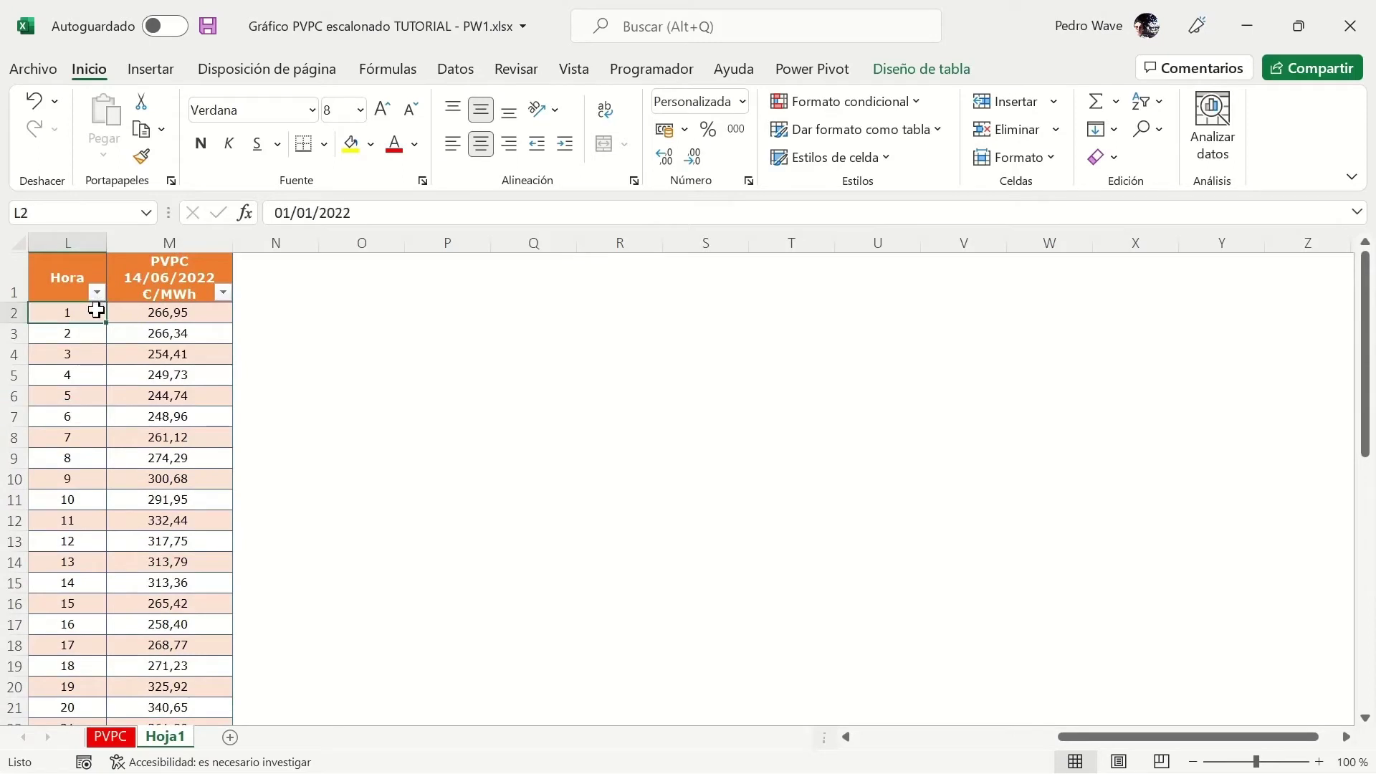
scroll(96, 315, "down", 3)
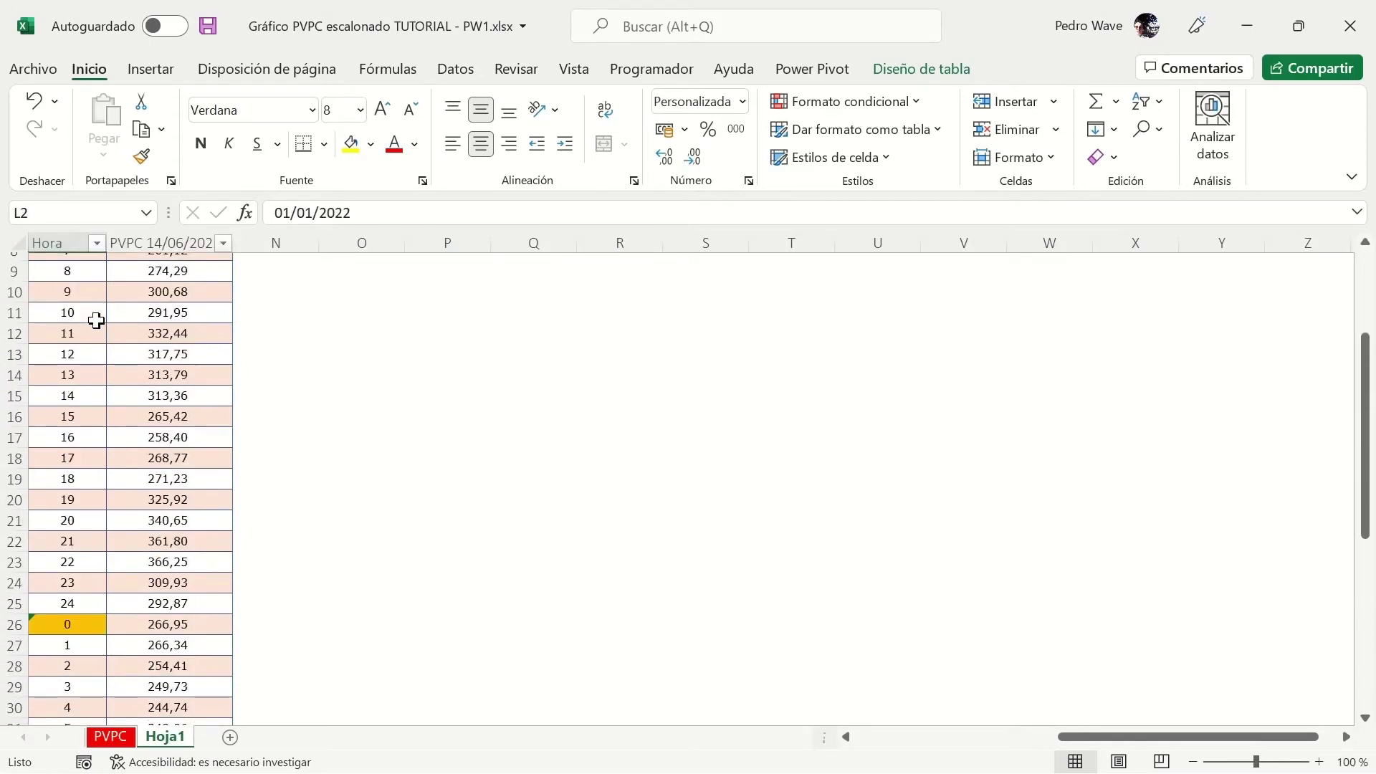
scroll(96, 320, "down", 3)
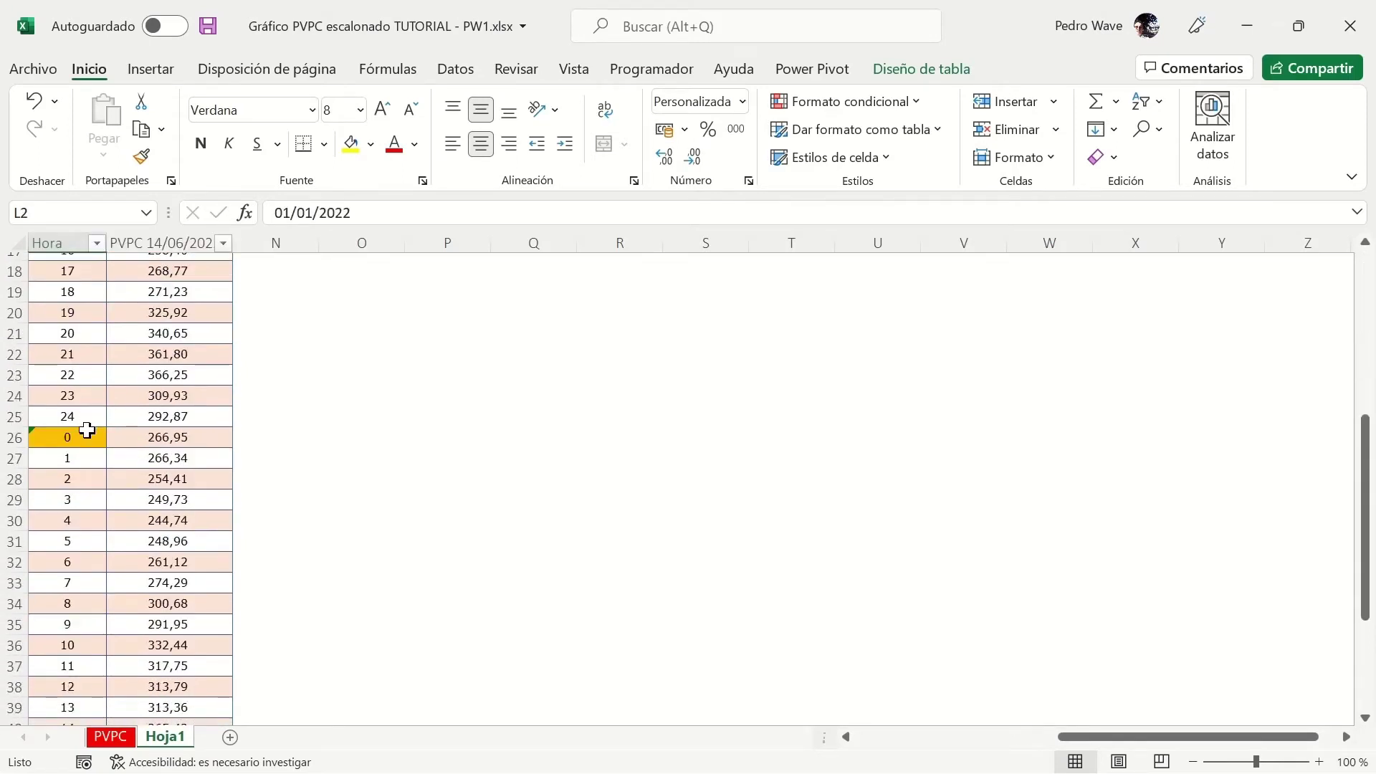
left_click(85, 437)
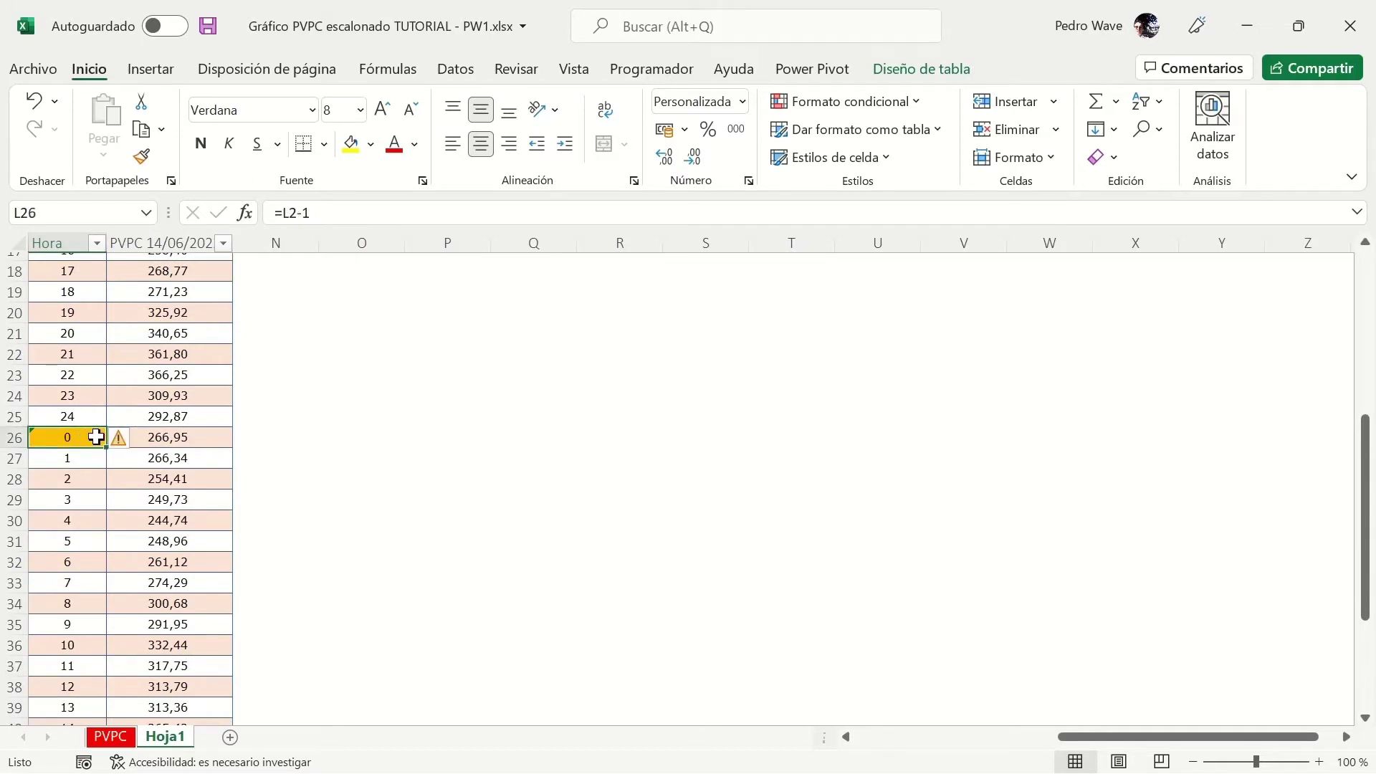
scroll(87, 494, "down", 4)
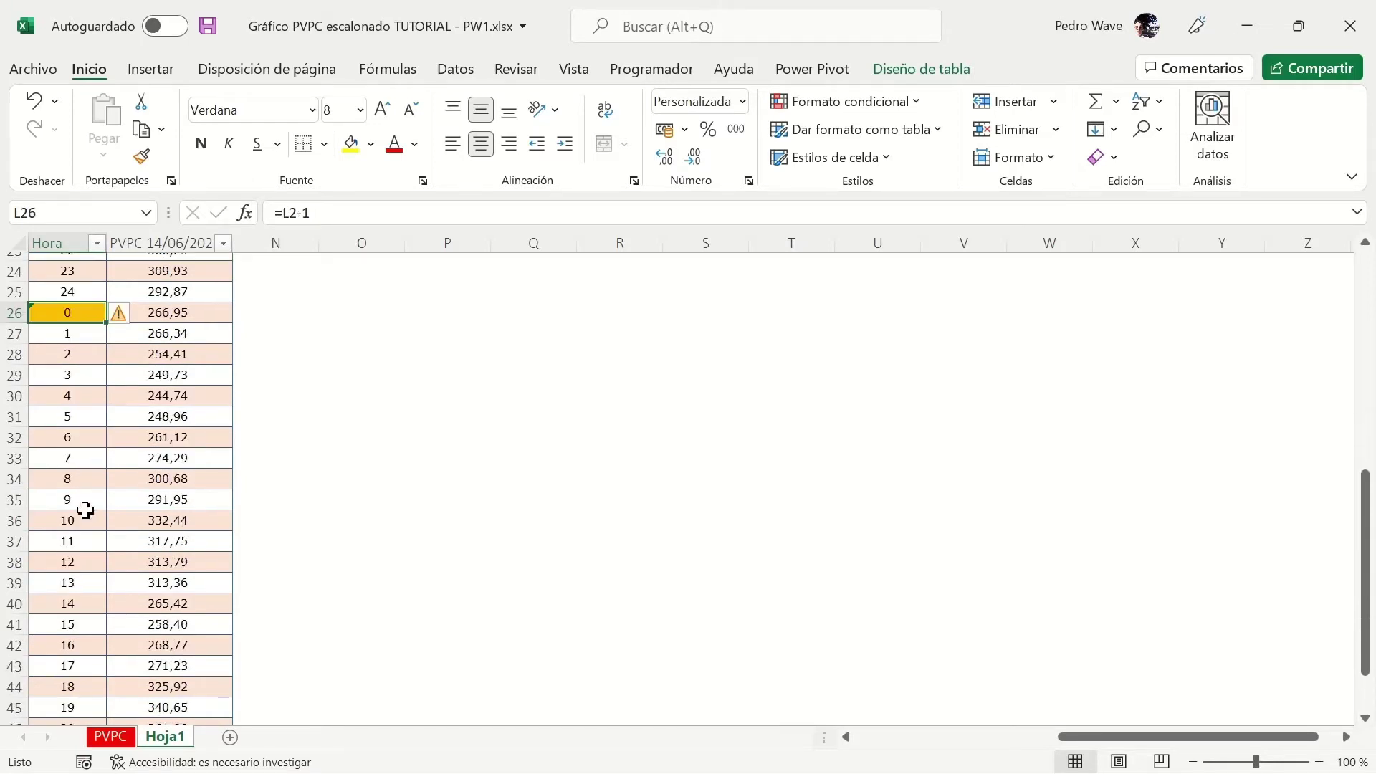
left_click(64, 663)
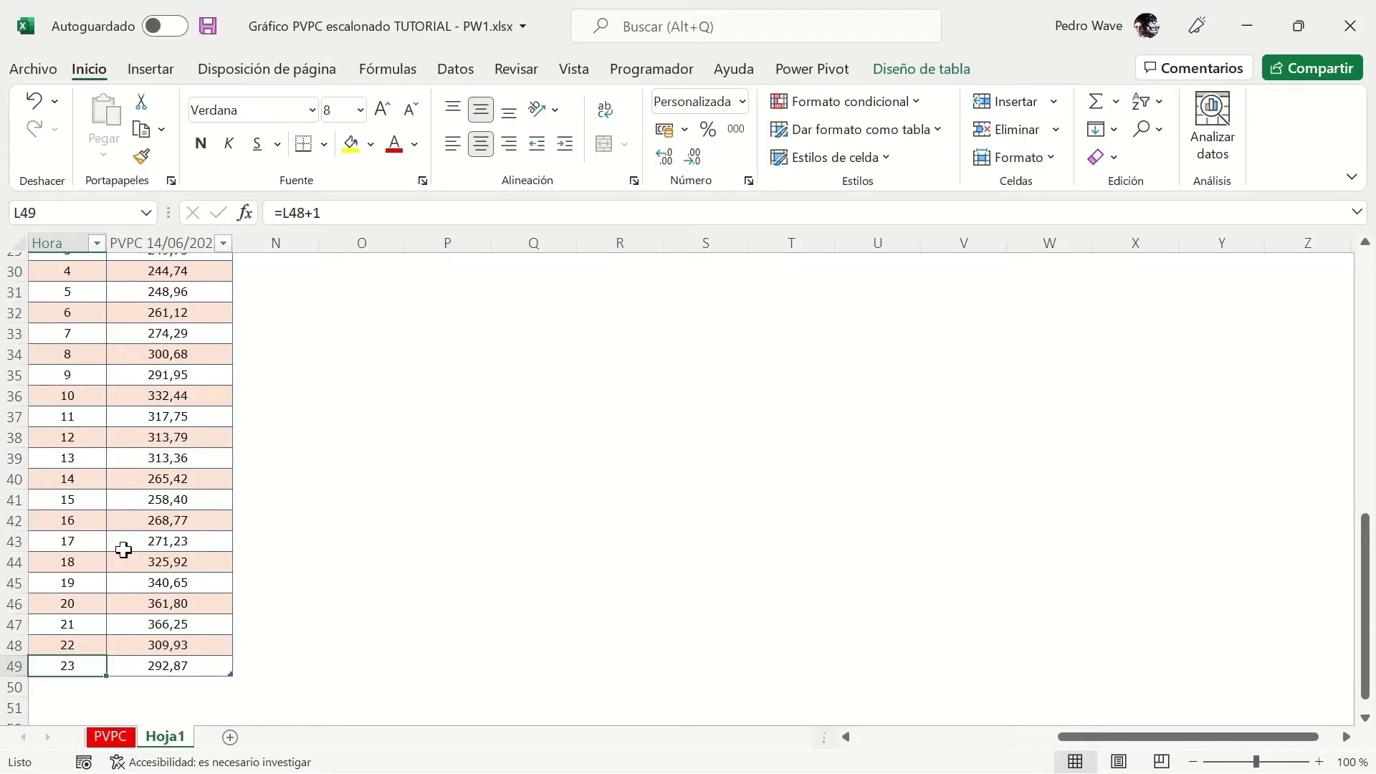
Step: Examine the PVPC column's reference formulas in cells M2, M25, M26 and M49
scroll(208, 432, "up", 6)
scroll(215, 373, "up", 4)
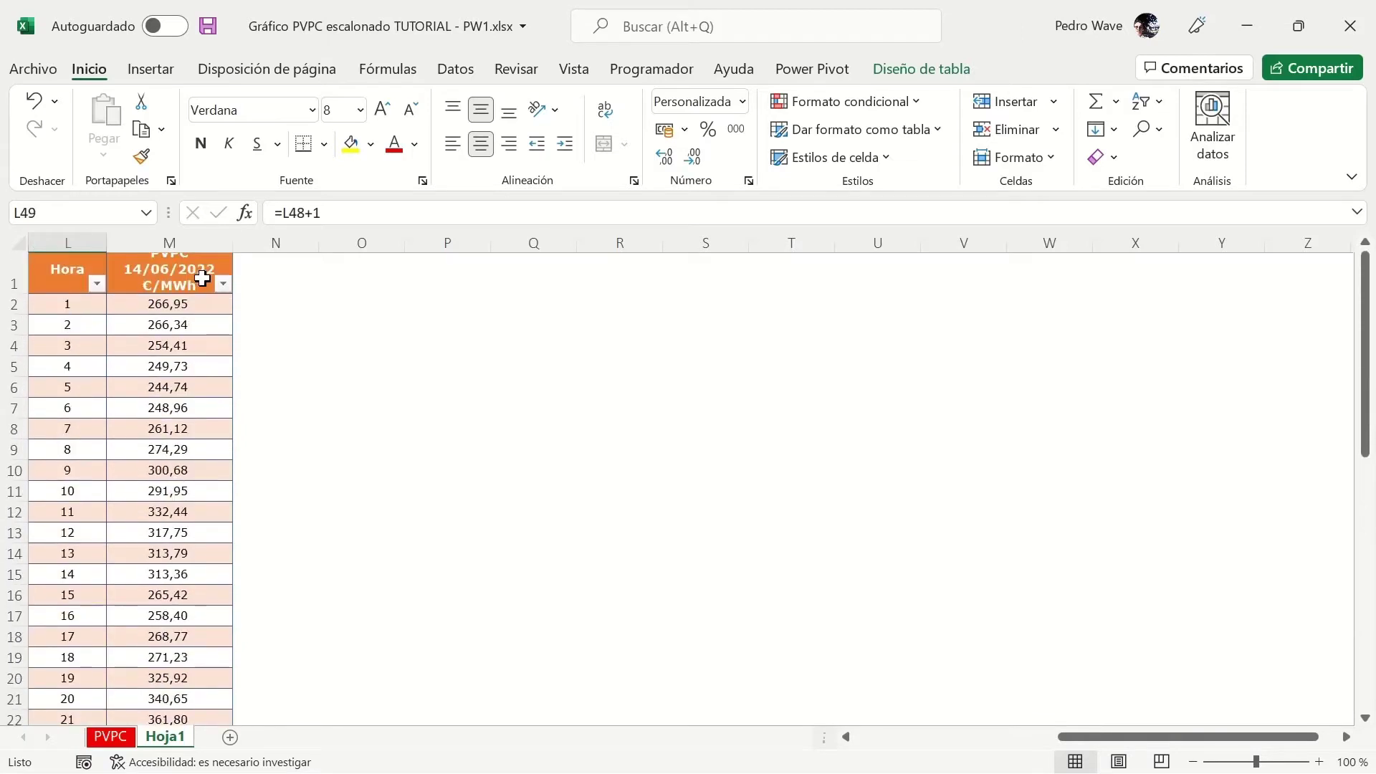
left_click(196, 315)
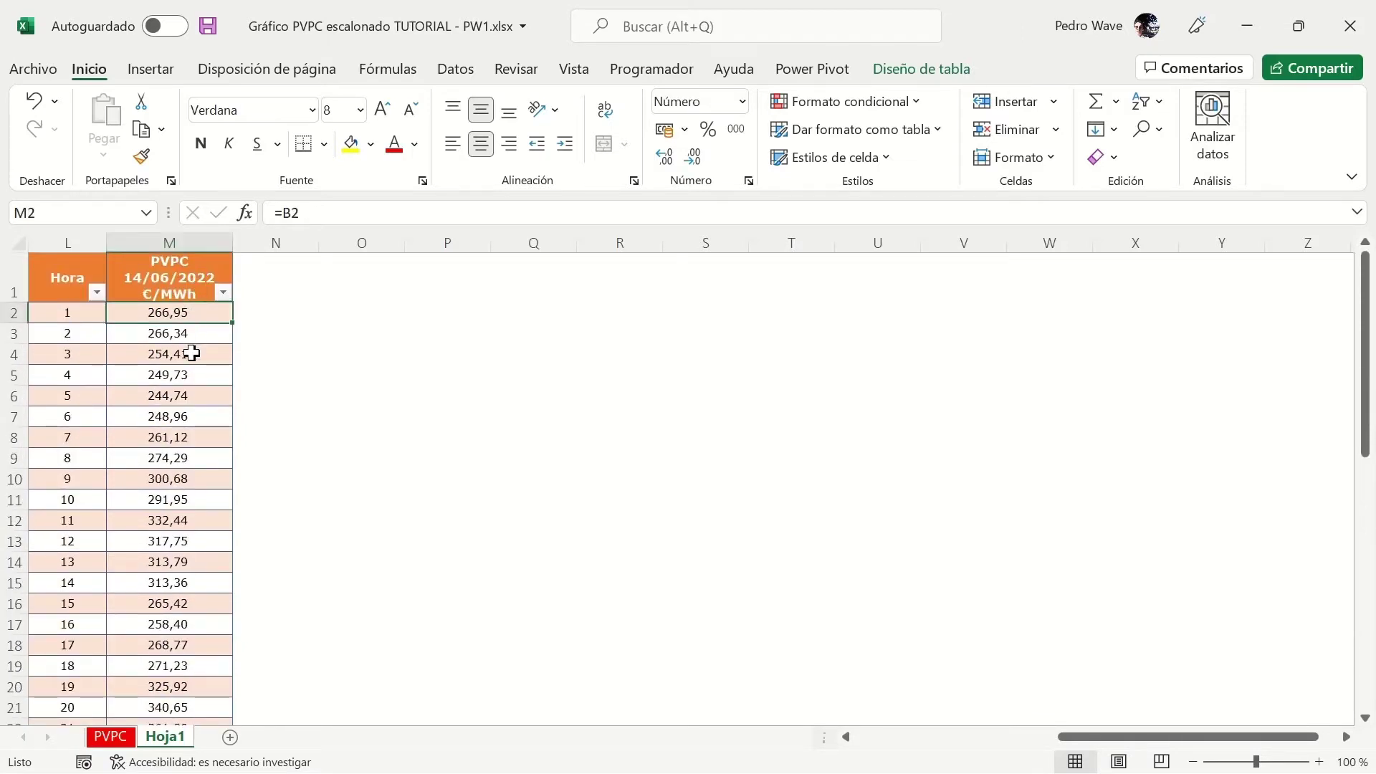
scroll(198, 323, "down", 1)
scroll(198, 322, "up", 1)
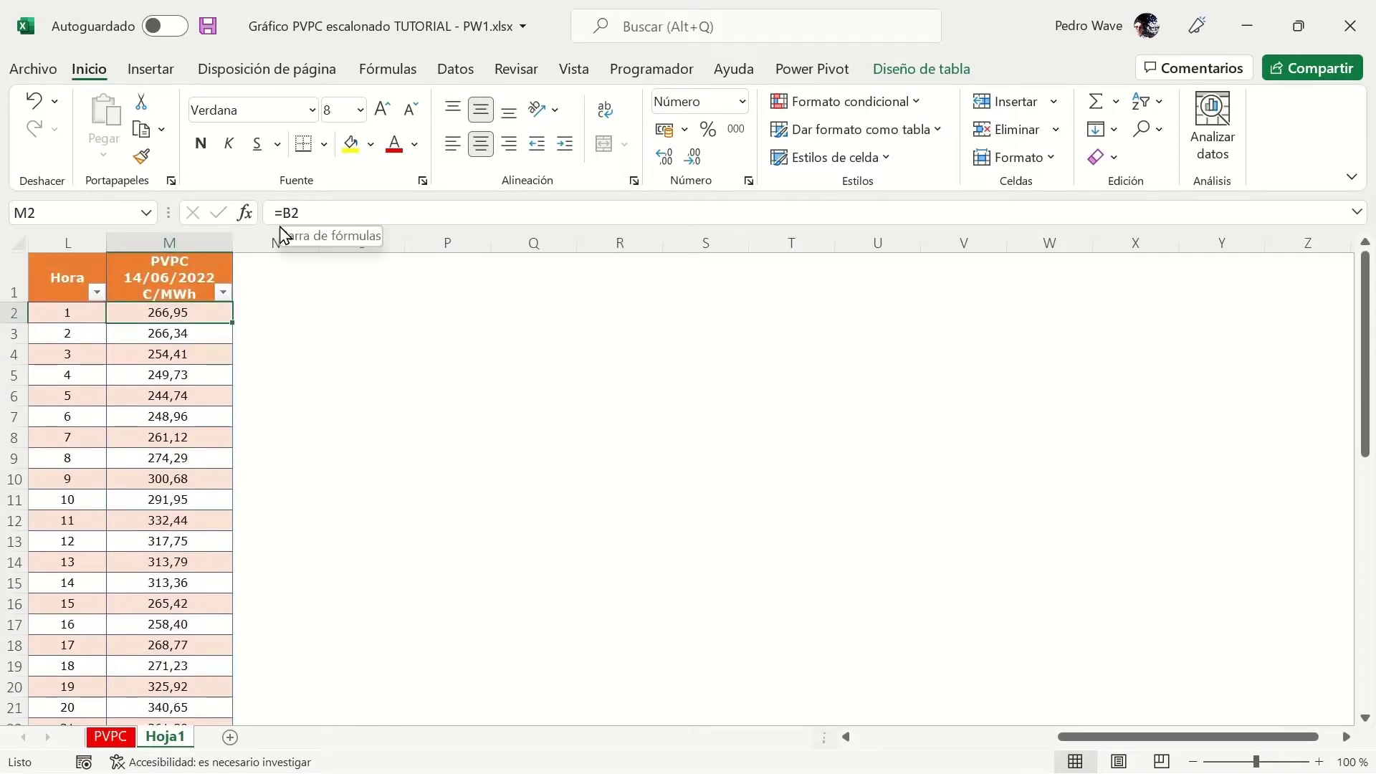
scroll(187, 409, "down", 4)
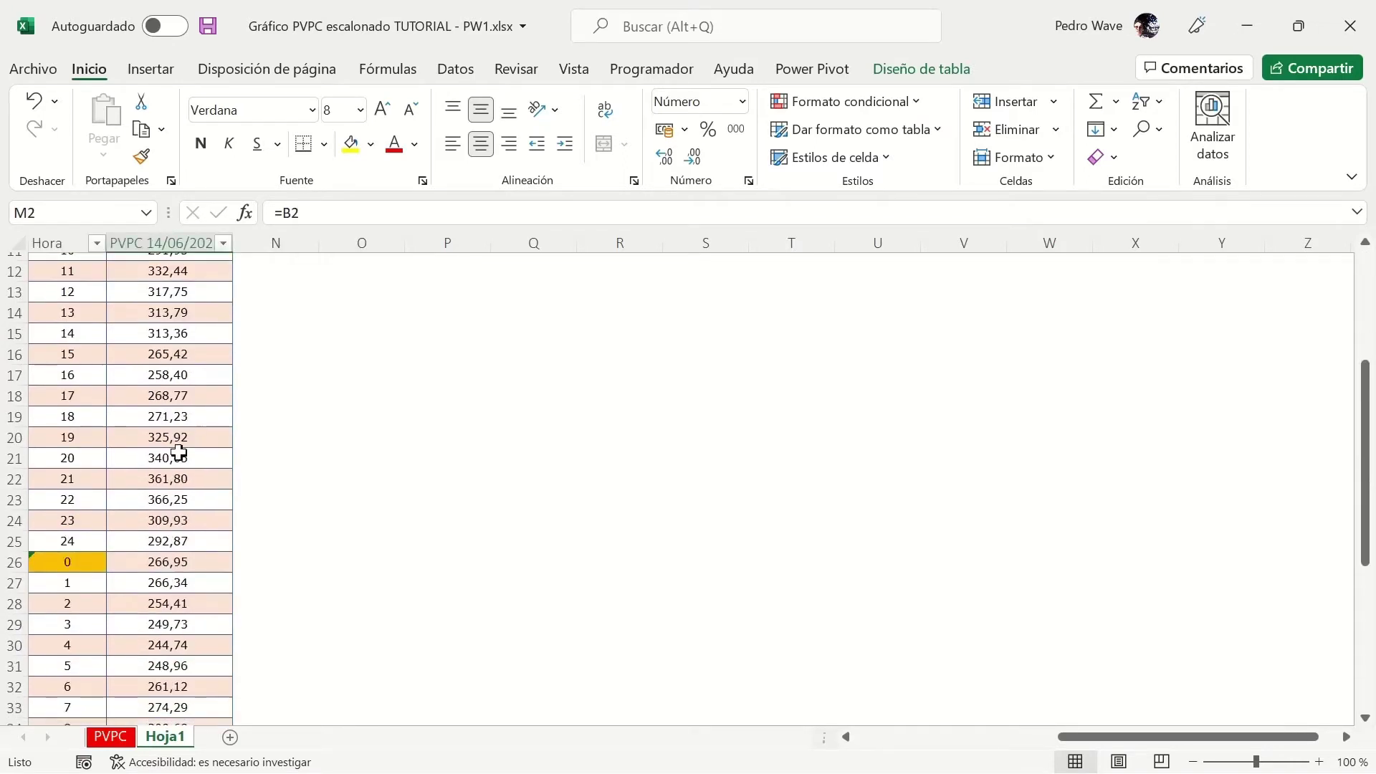
left_click(179, 541)
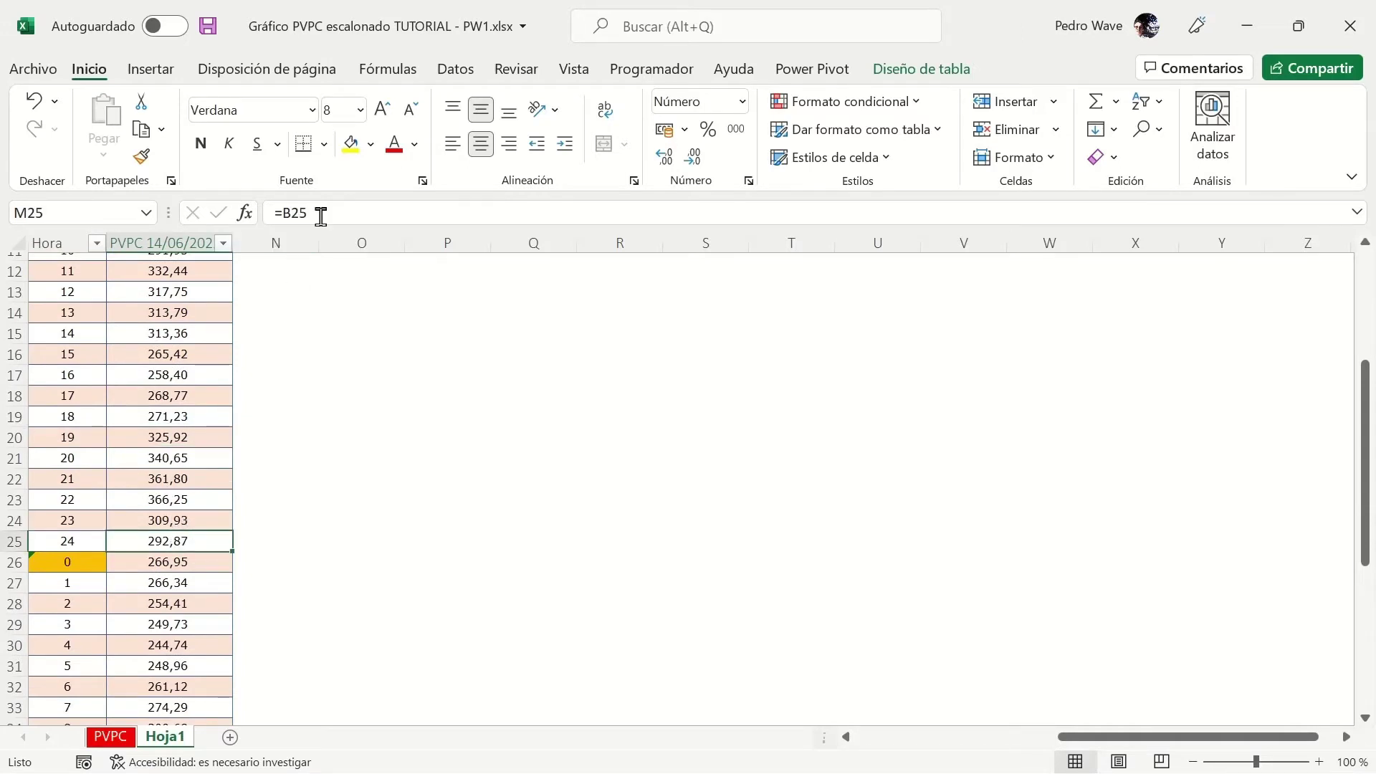
left_click(159, 565)
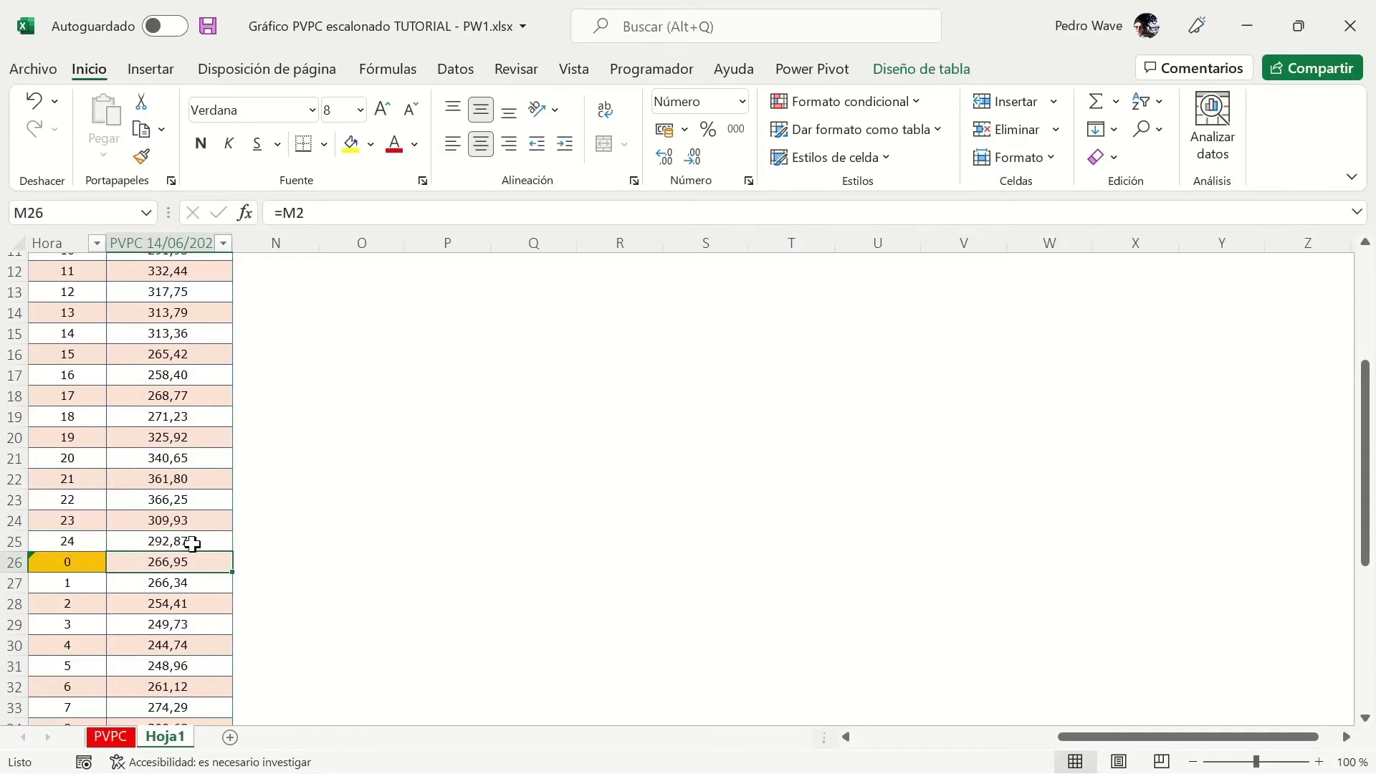
scroll(189, 546, "down", 2)
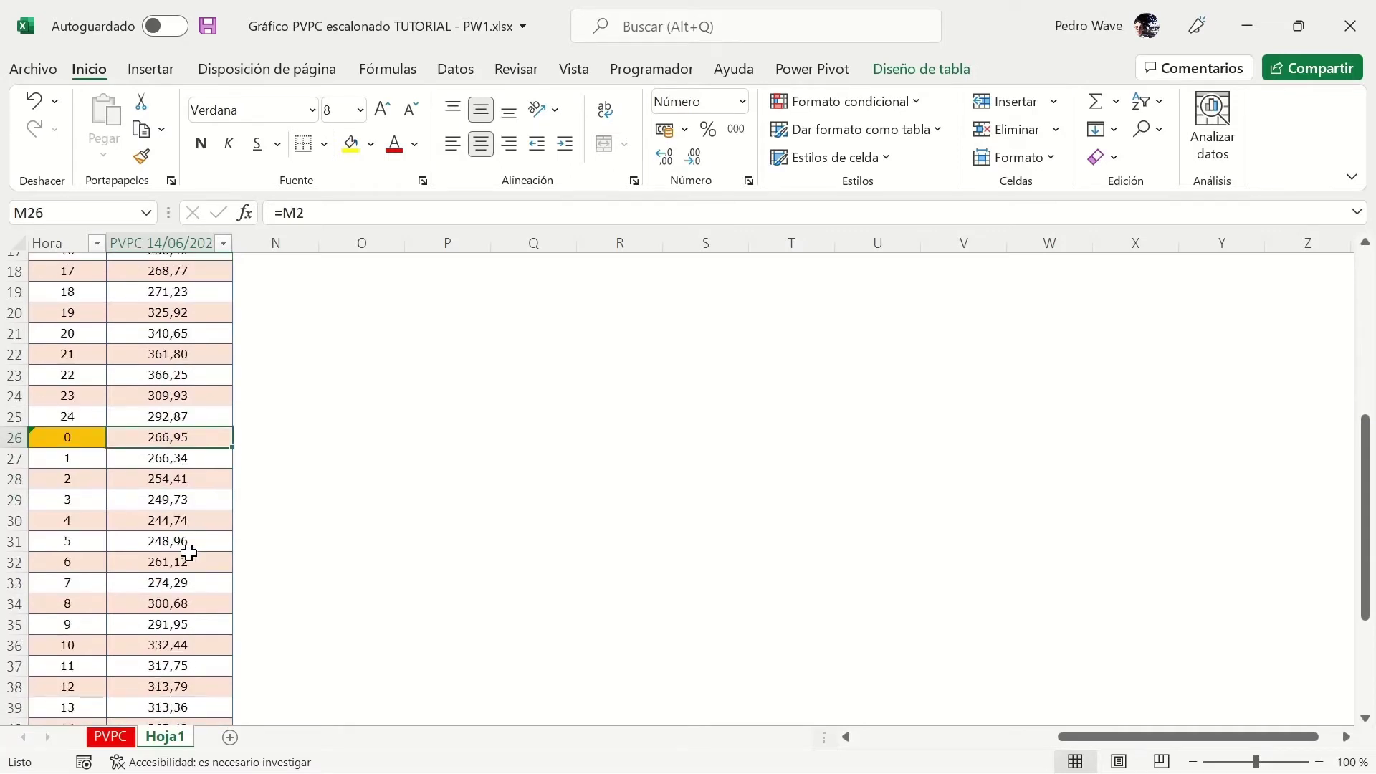
scroll(188, 551, "down", 4)
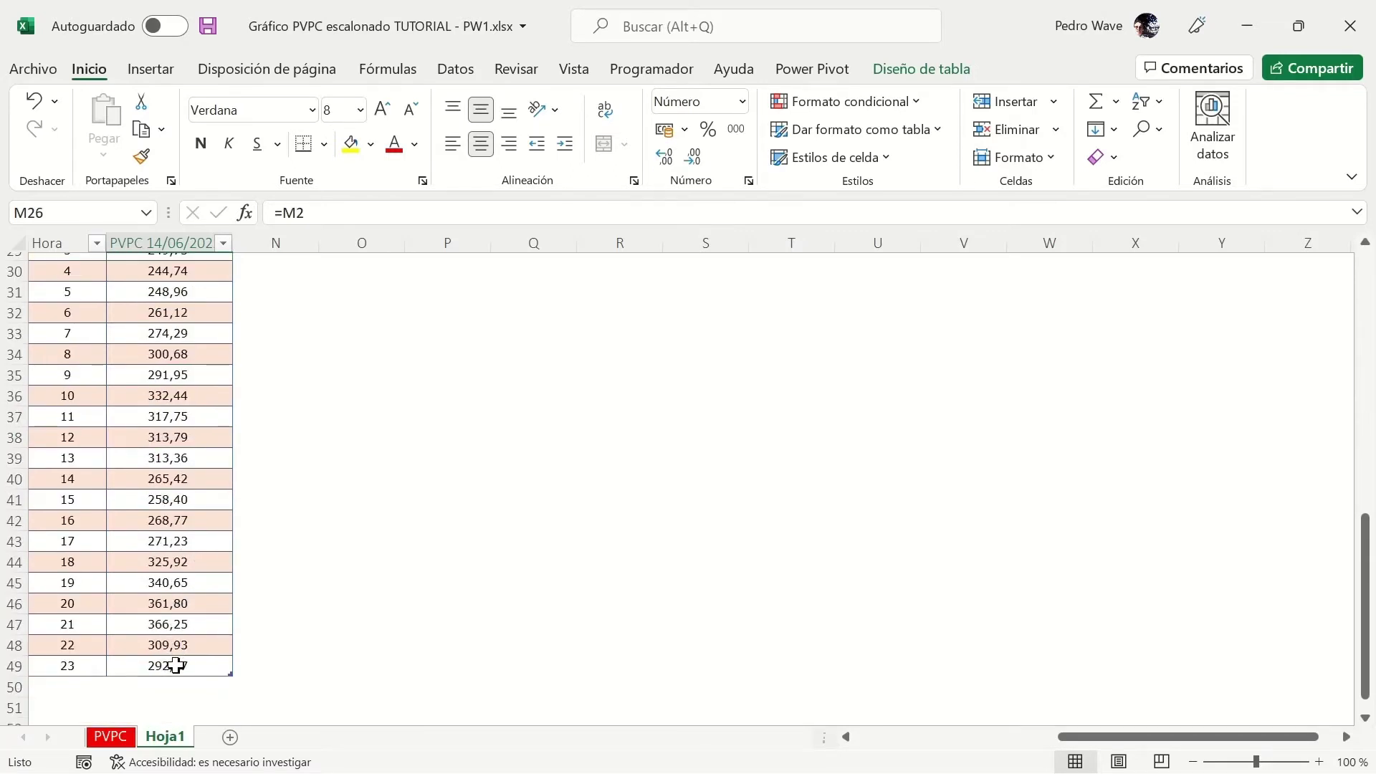
left_click(176, 665)
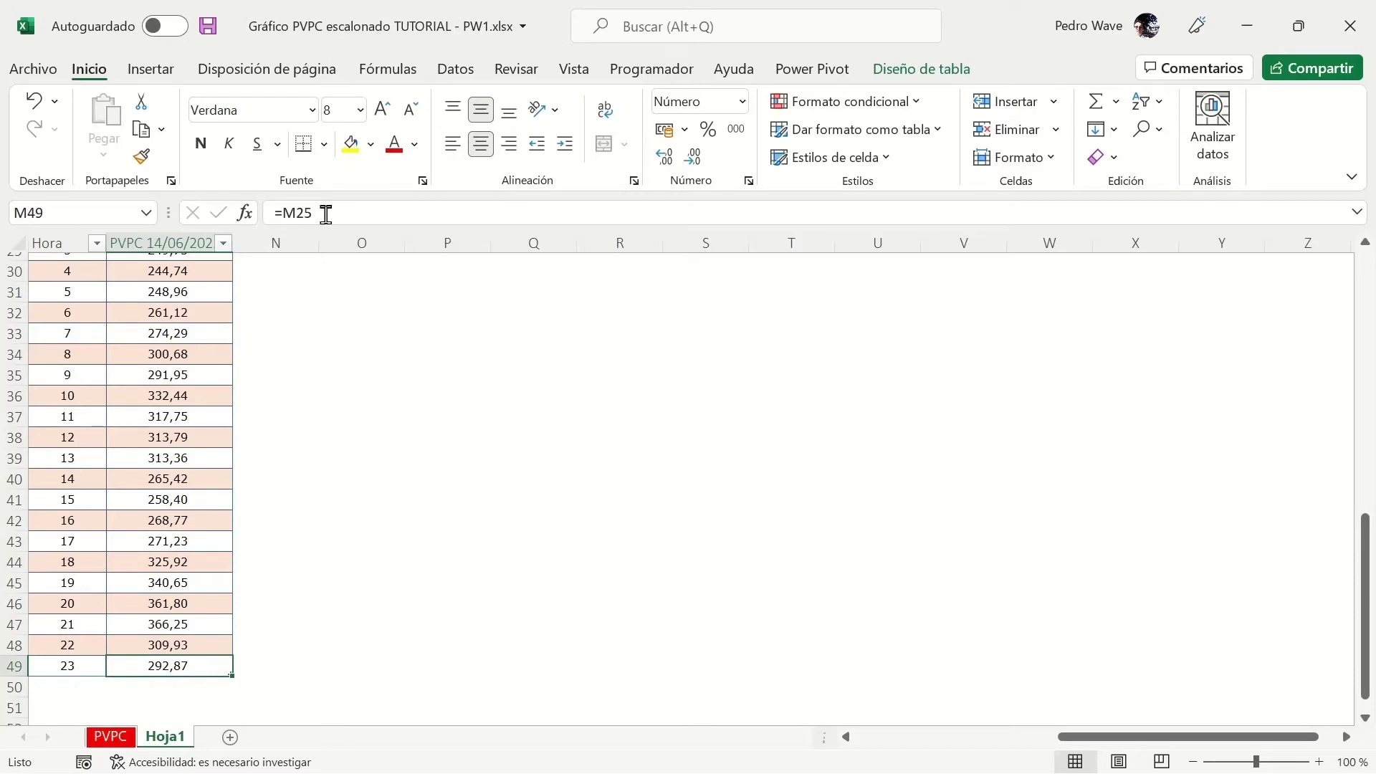
Step: Select the first block of PVPC prices, M2:M25, to review its extent
scroll(311, 321, "up", 10)
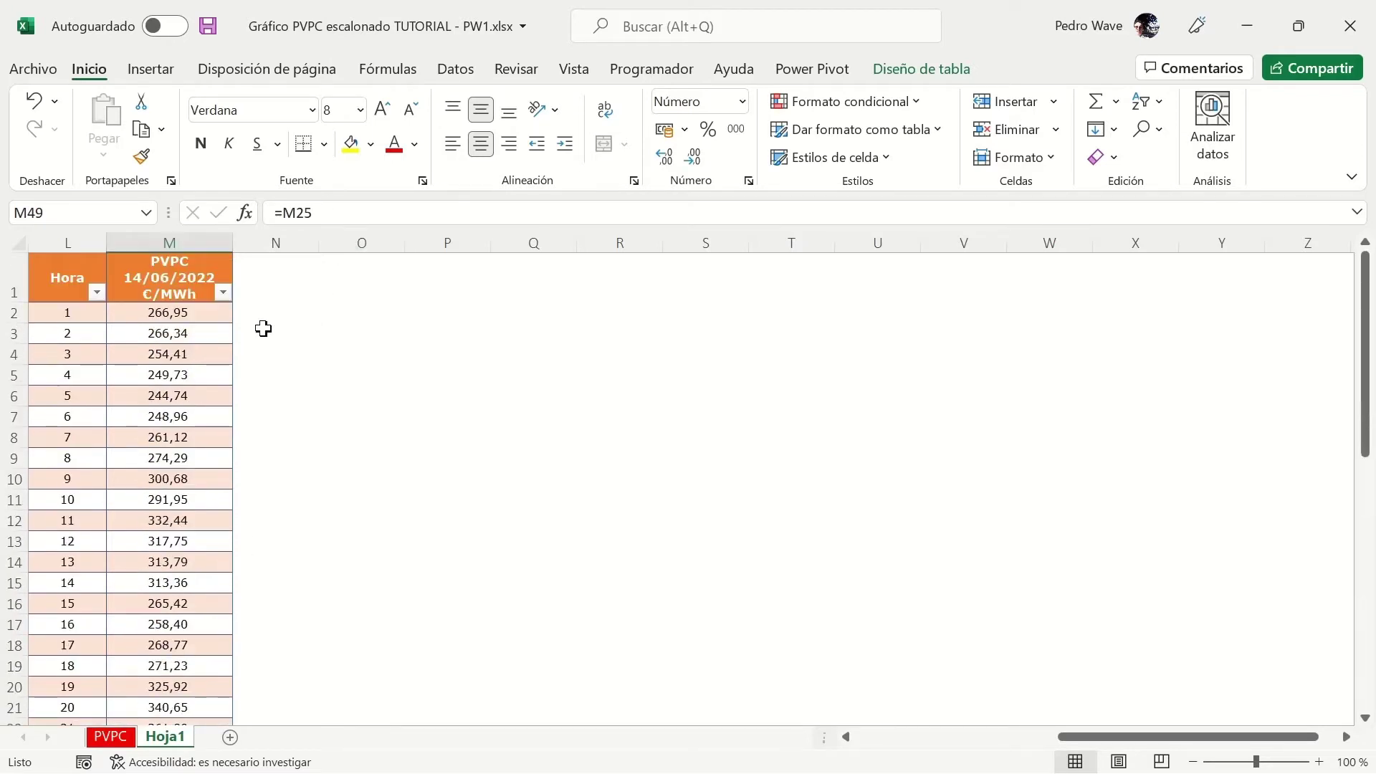
left_click_drag(201, 308, 221, 542)
scroll(219, 573, "down", 2)
scroll(215, 595, "down", 1)
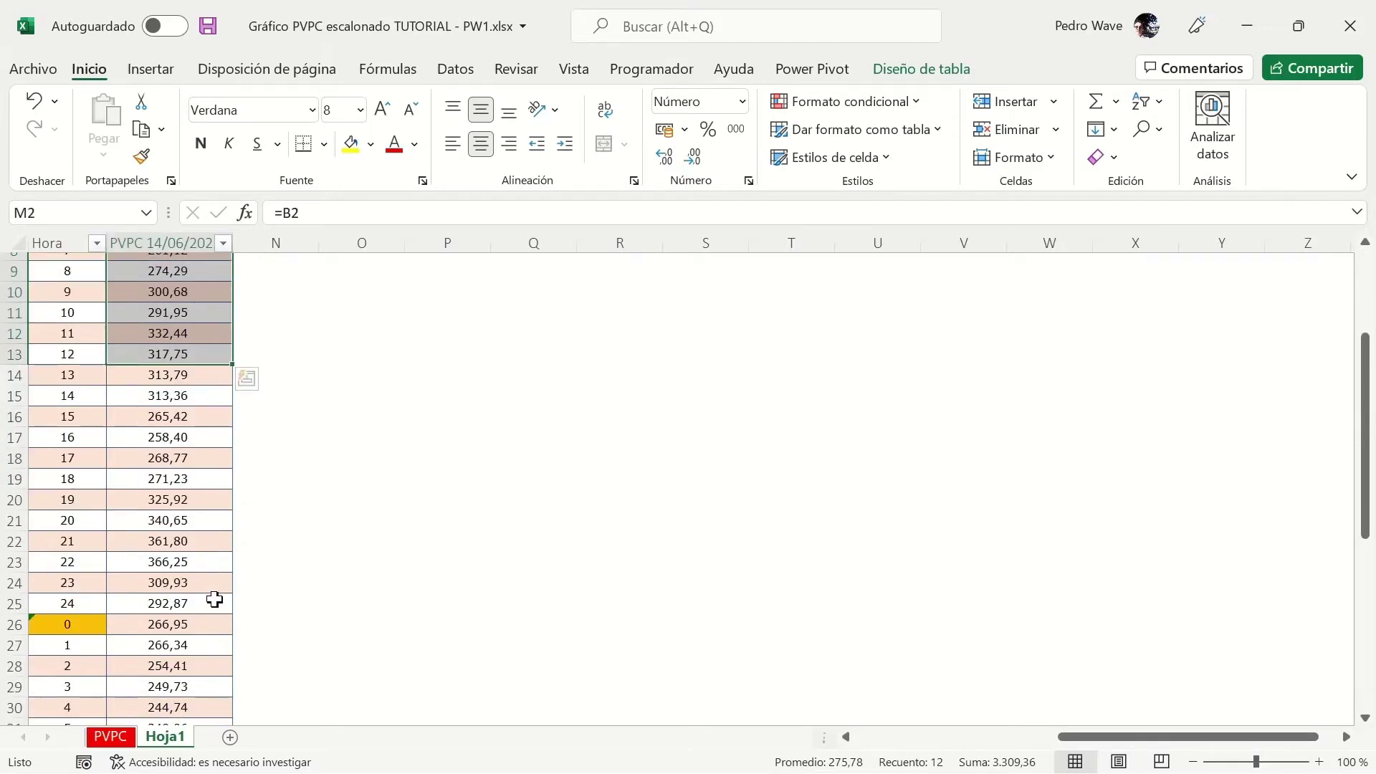
left_click(215, 600, "shift")
Step: Select the repeated block of PVPC prices, M26:M49, and compare it with the first block
scroll(214, 609, "down", 1)
left_click_drag(208, 566, 214, 546)
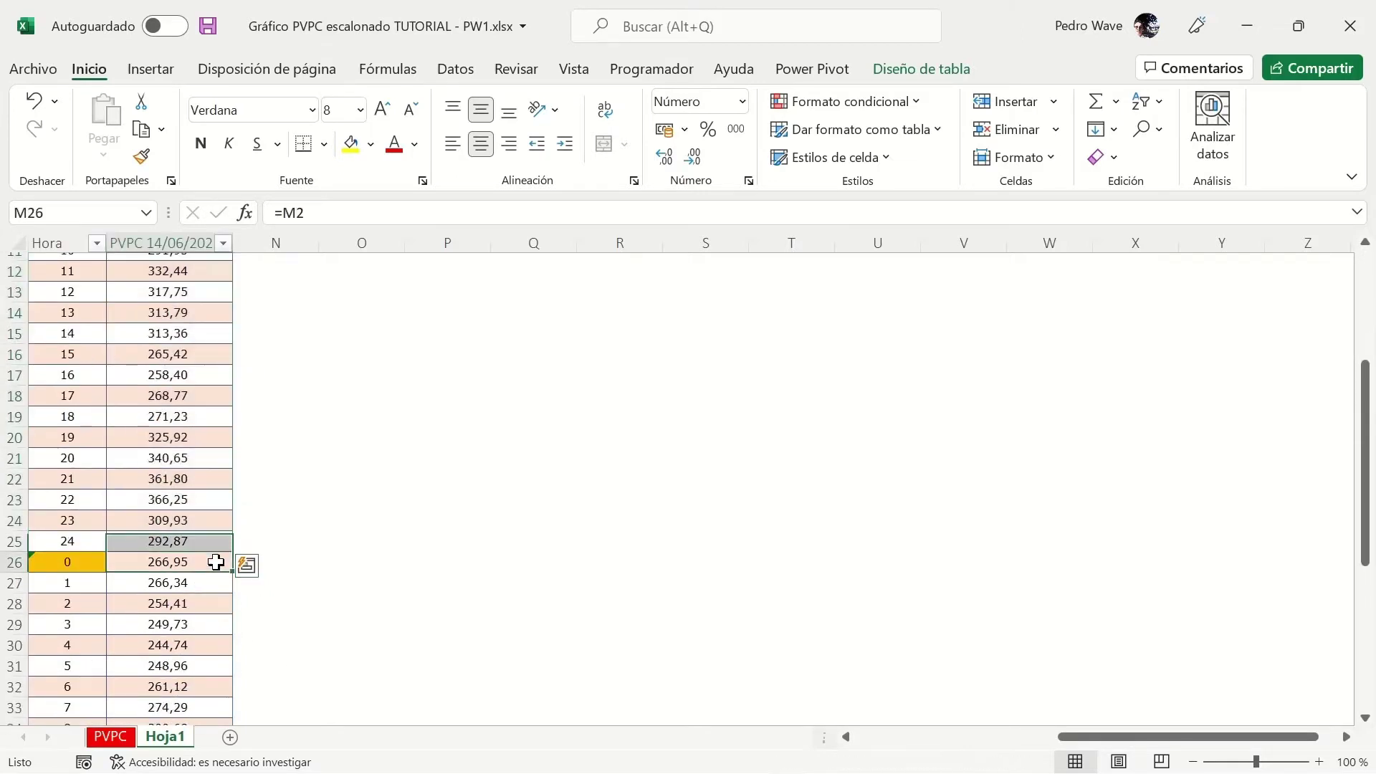
scroll(218, 573, "down", 6)
left_click(183, 666, "shift")
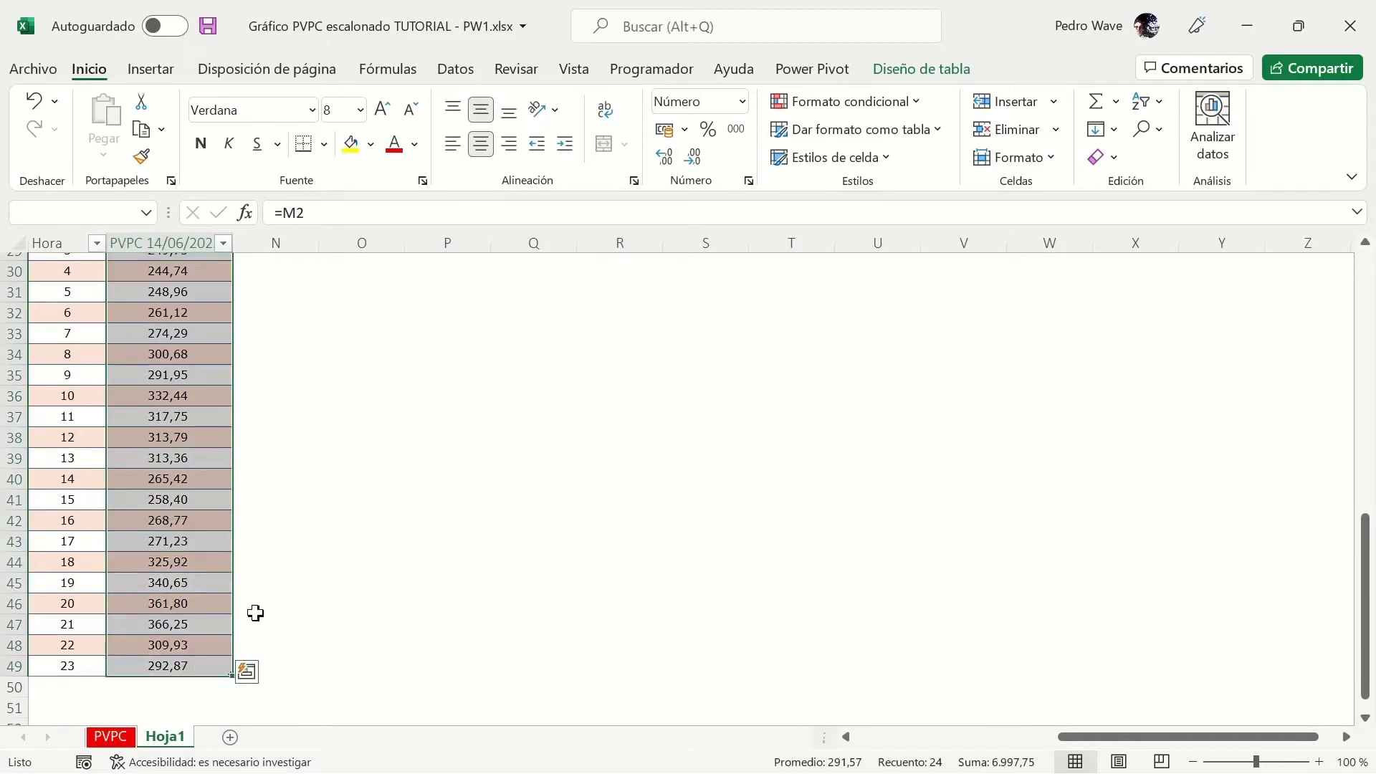
scroll(308, 571, "up", 3)
scroll(307, 572, "down", 1)
scroll(308, 573, "down", 1)
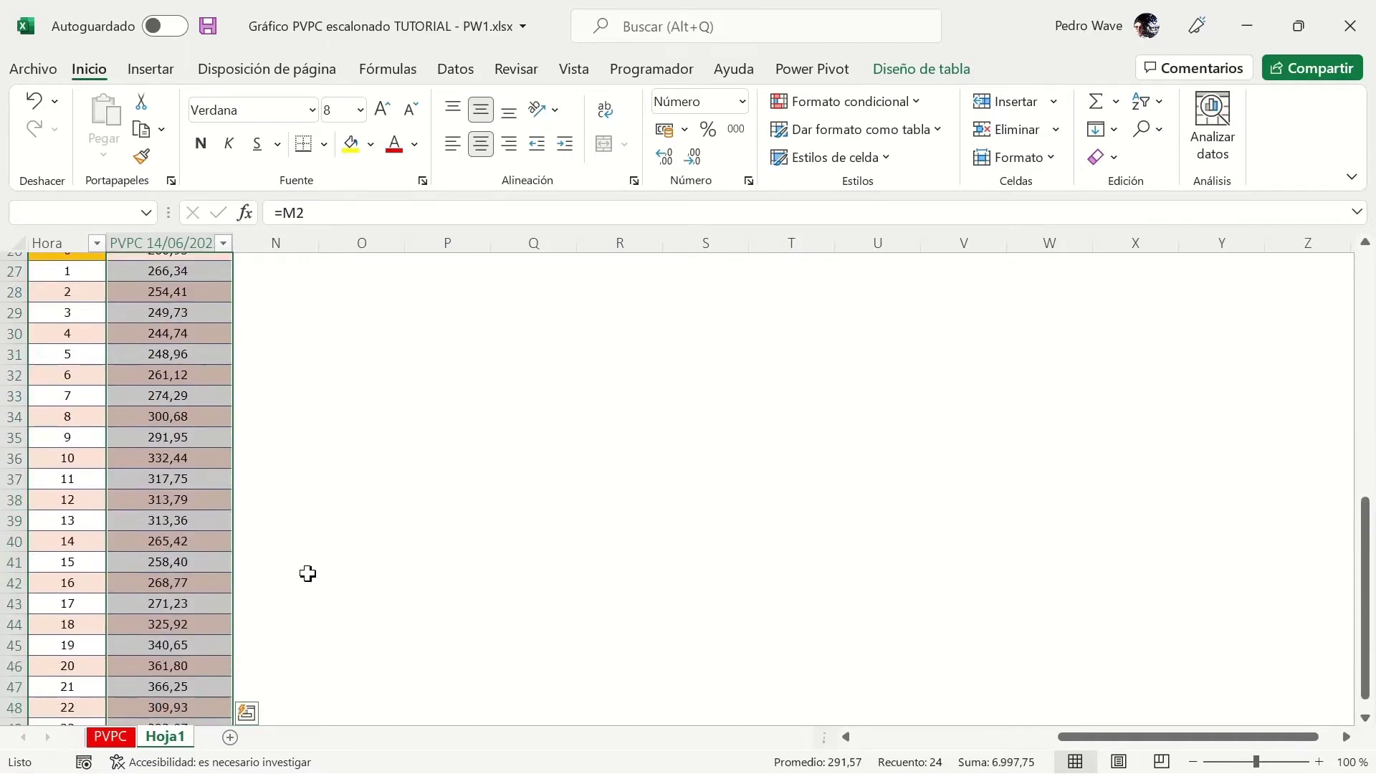
scroll(307, 573, "up", 9)
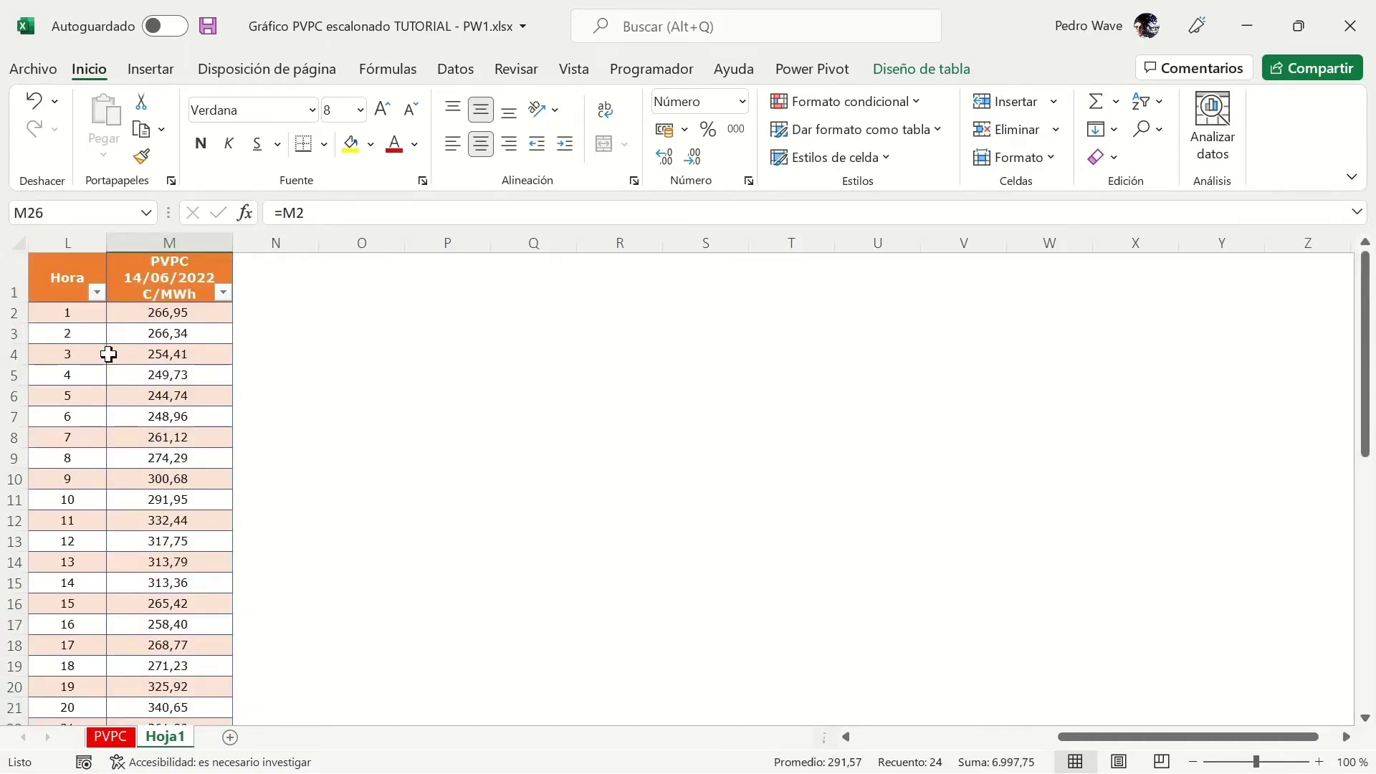
Step: Insert the recommended line chart based on the auxiliary Hora and PVPC table and place it beside the table
left_click(96, 334)
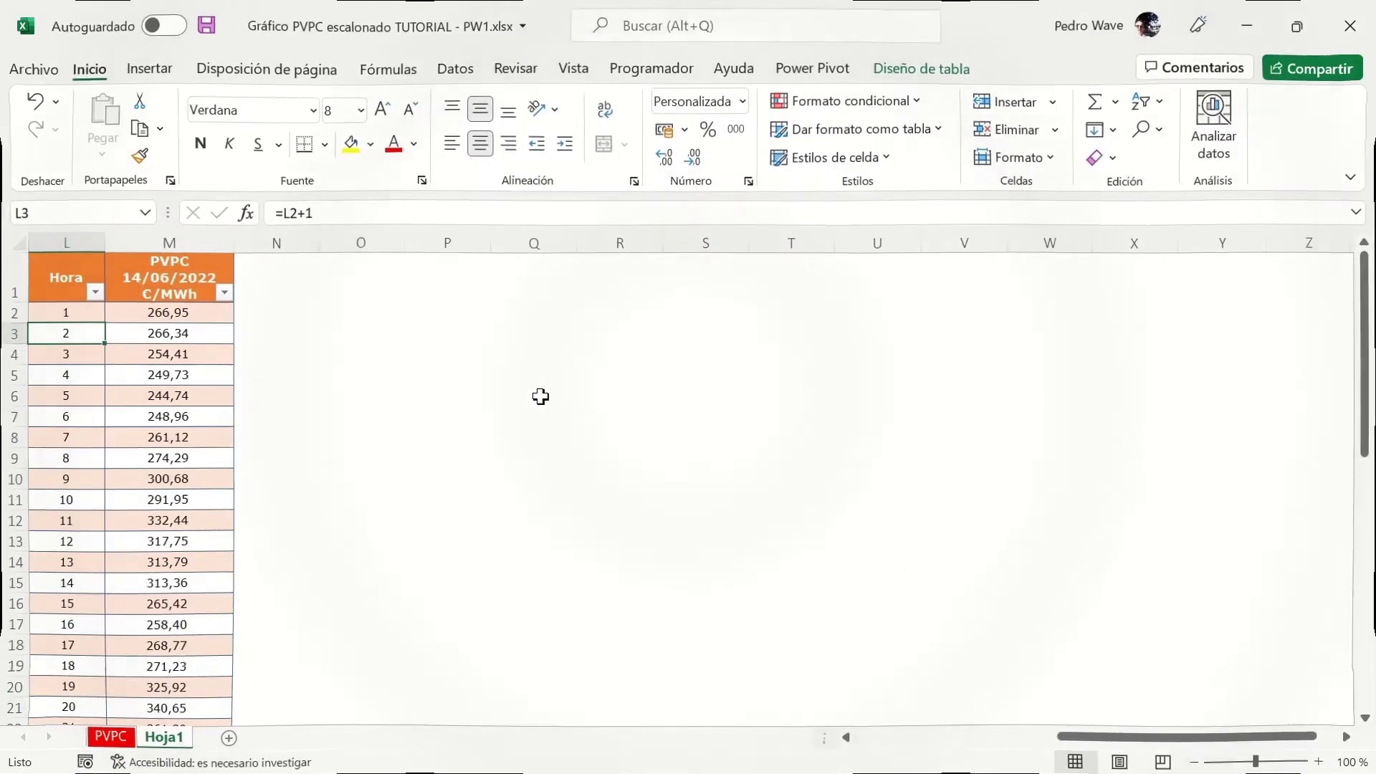
left_click(151, 69)
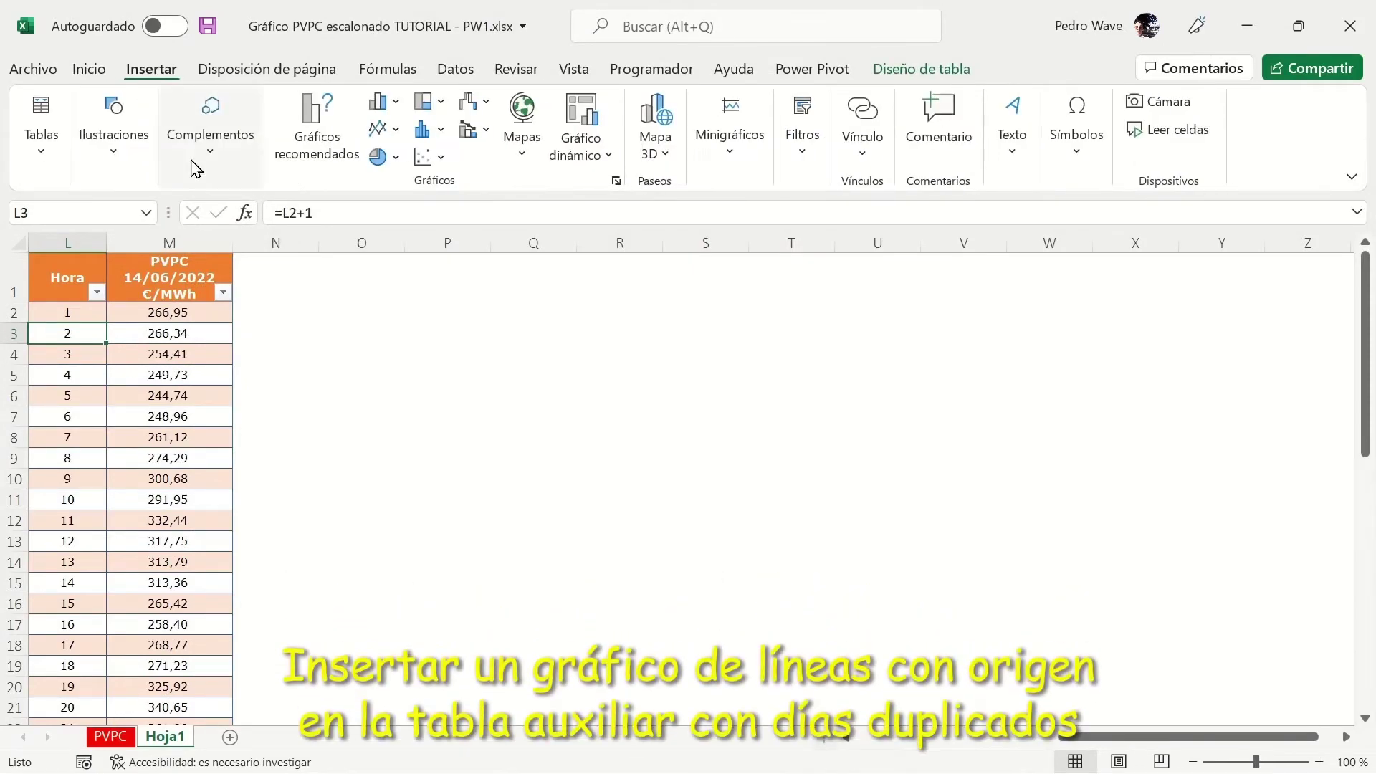
left_click(316, 162)
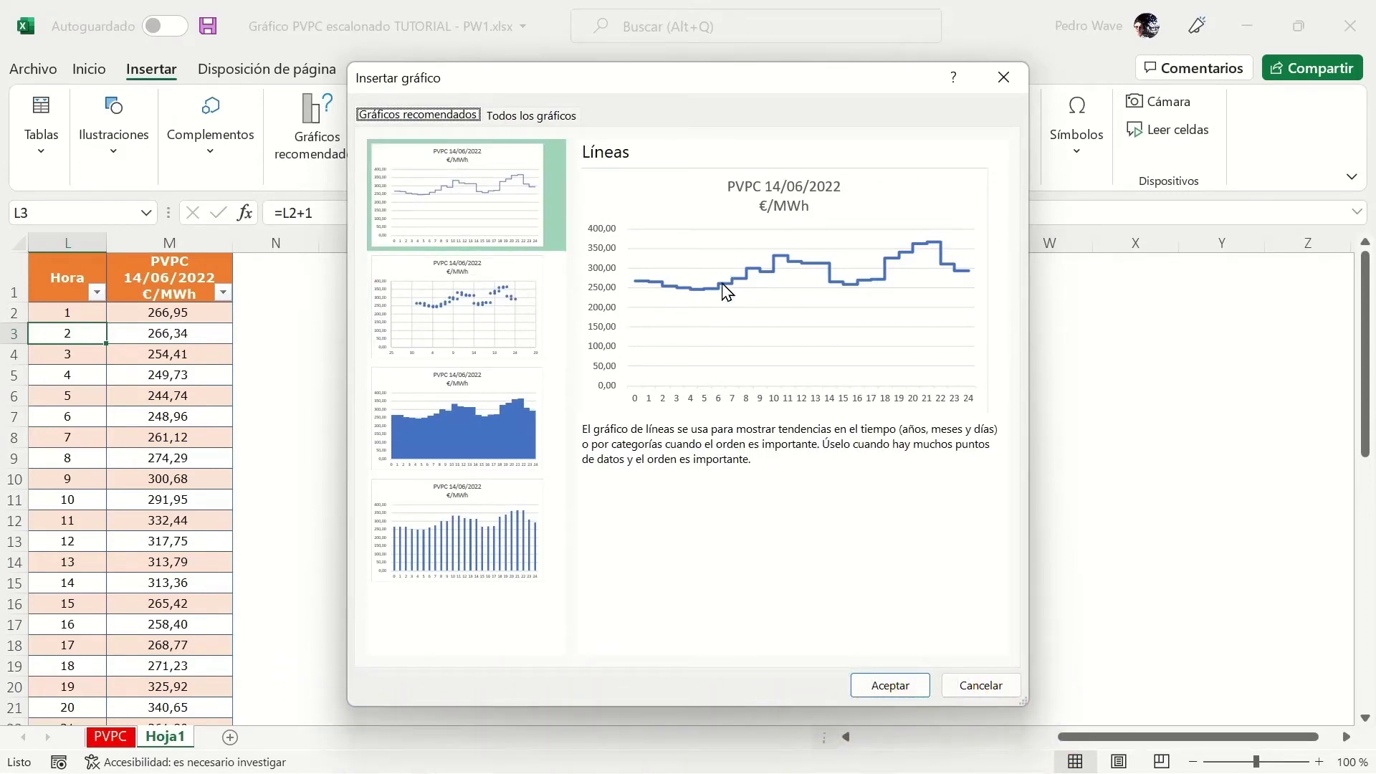
left_click(894, 688)
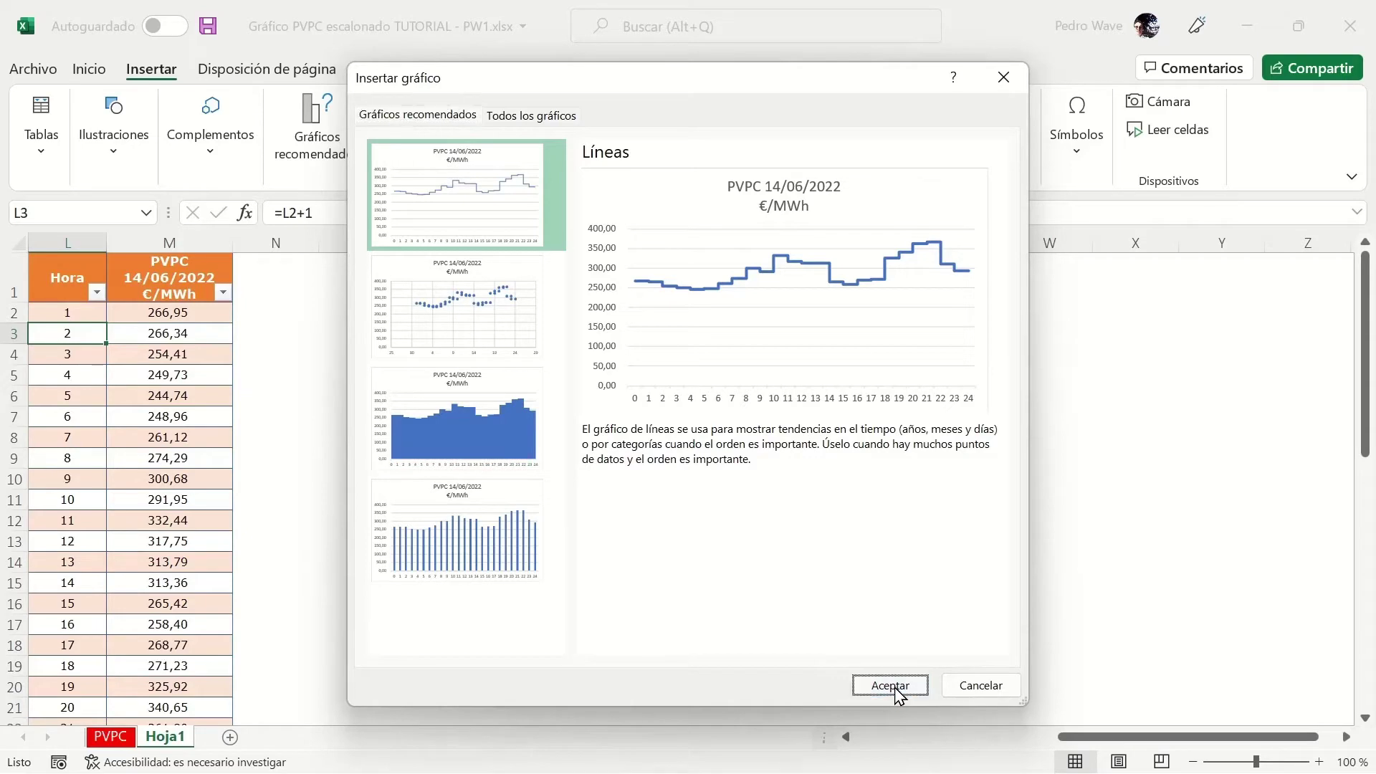
left_click_drag(599, 335, 434, 281)
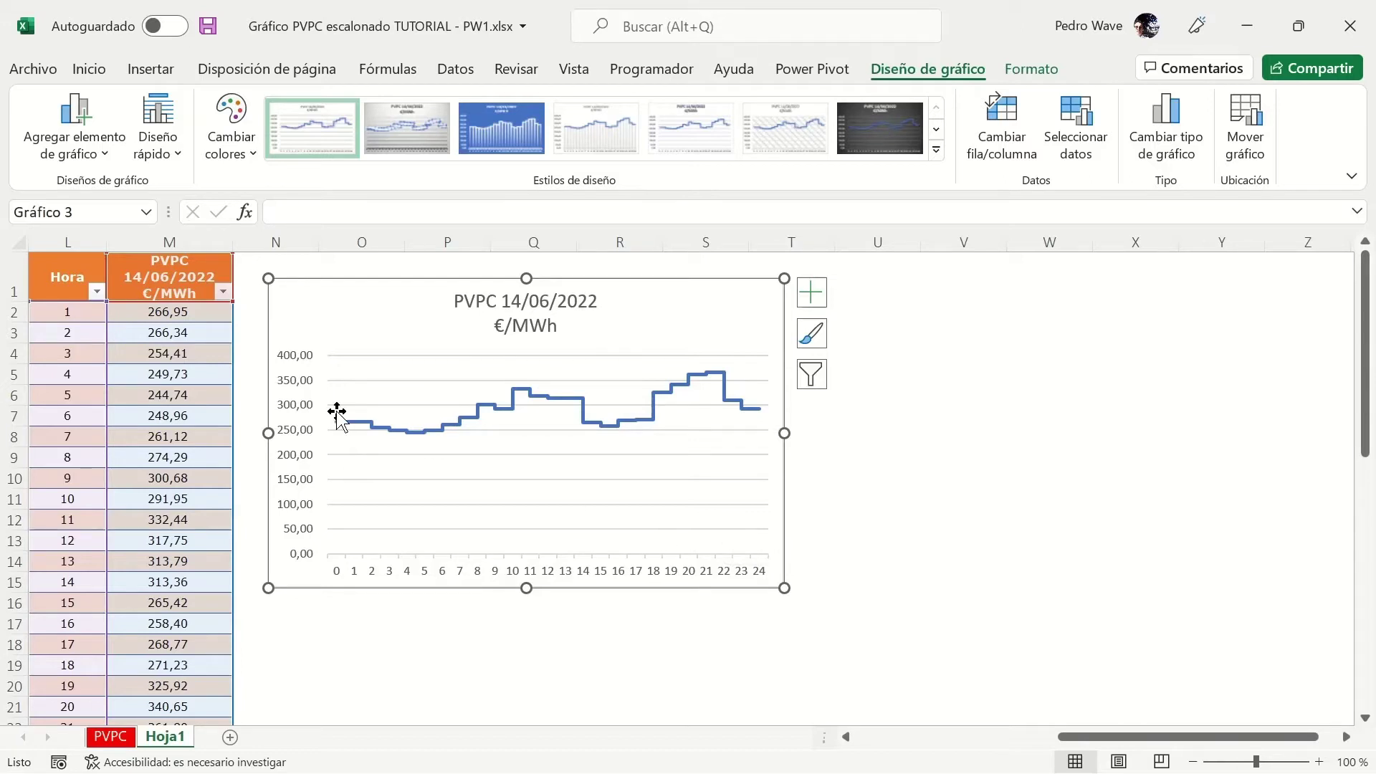
Step: Format the chart's vertical axis numbers with 0 decimal places
mouse_move(338, 428)
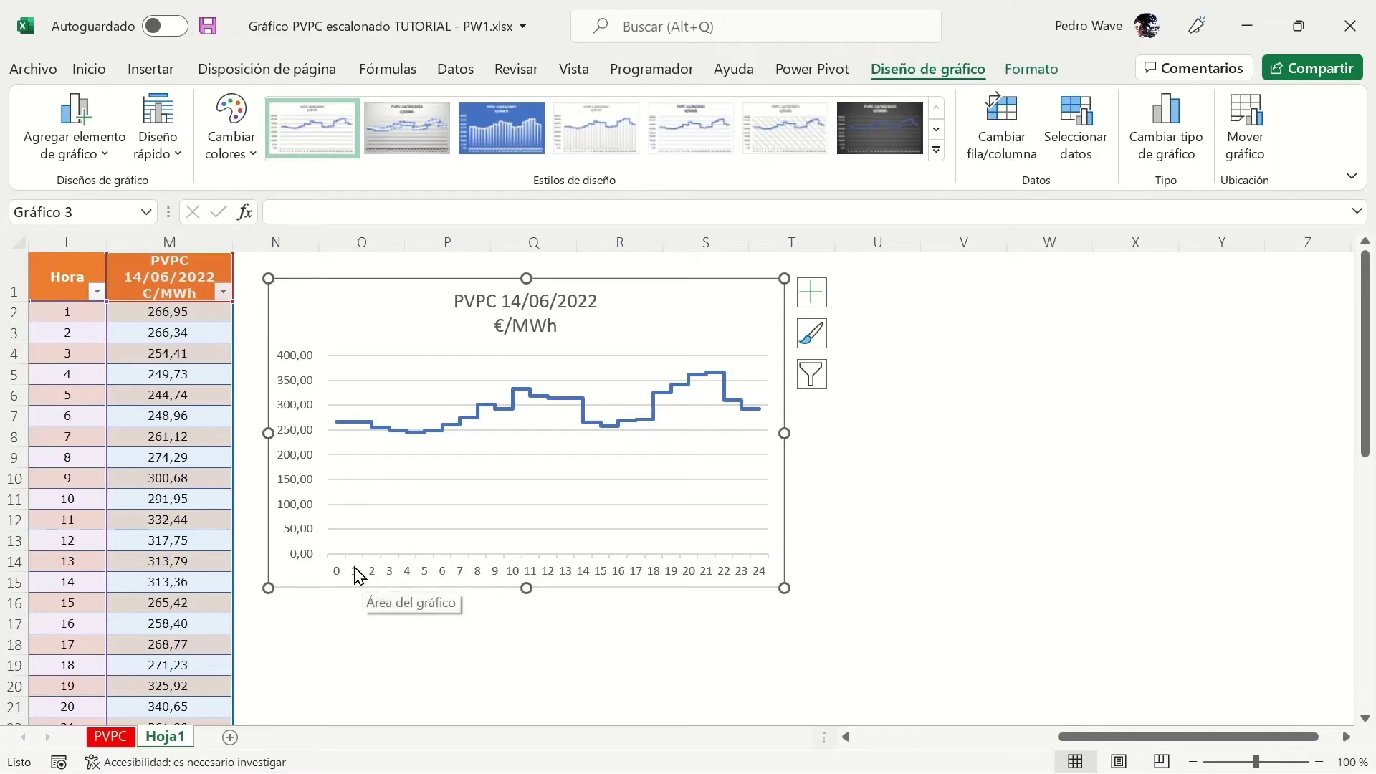
right_click(309, 405)
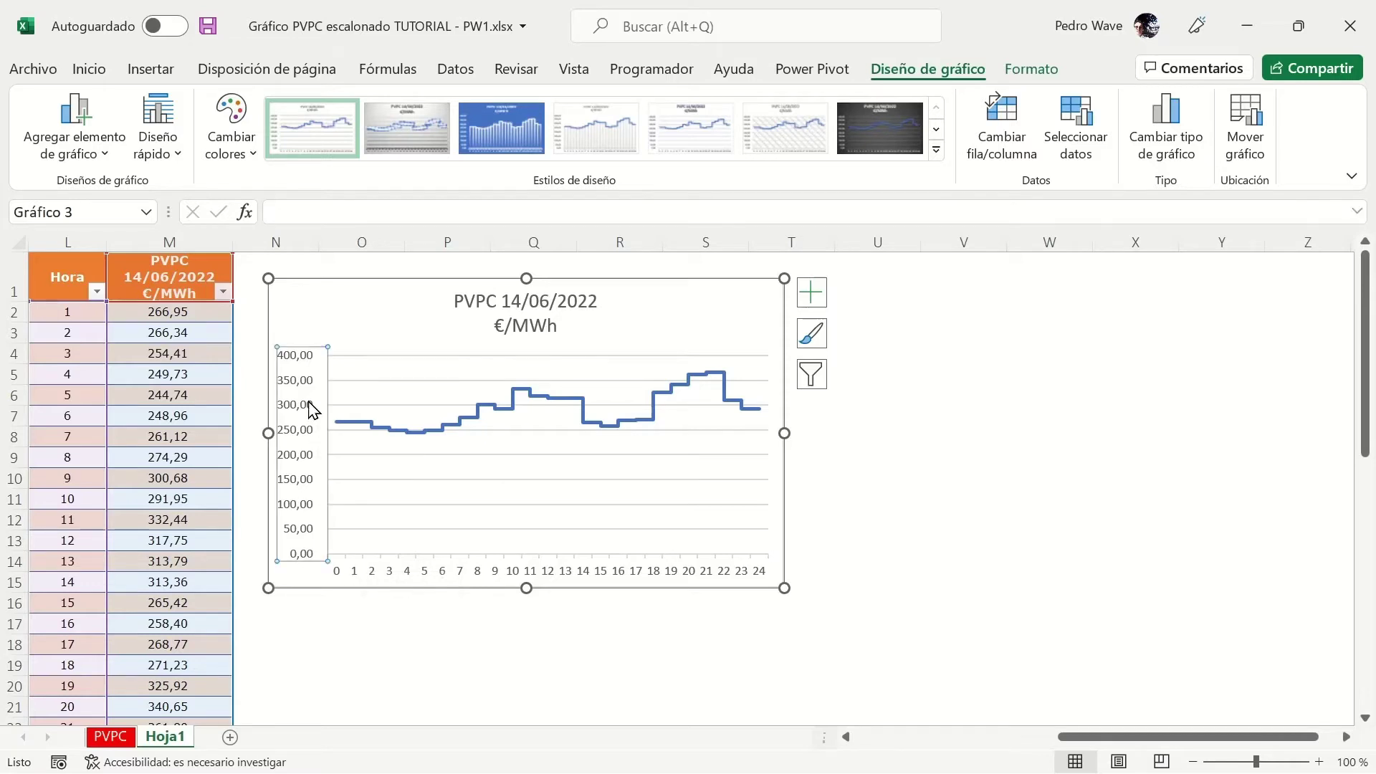
left_click(377, 676)
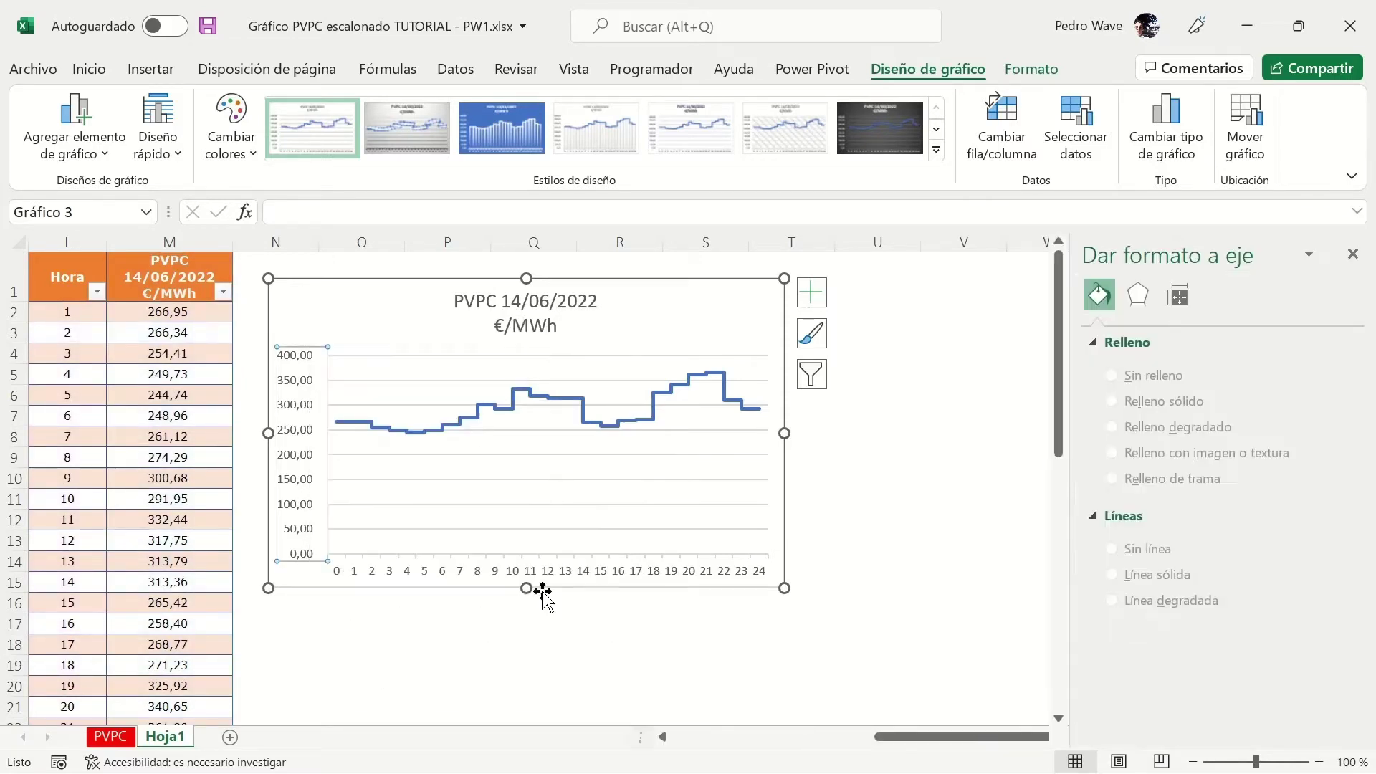
scroll(1212, 645, "down", 3)
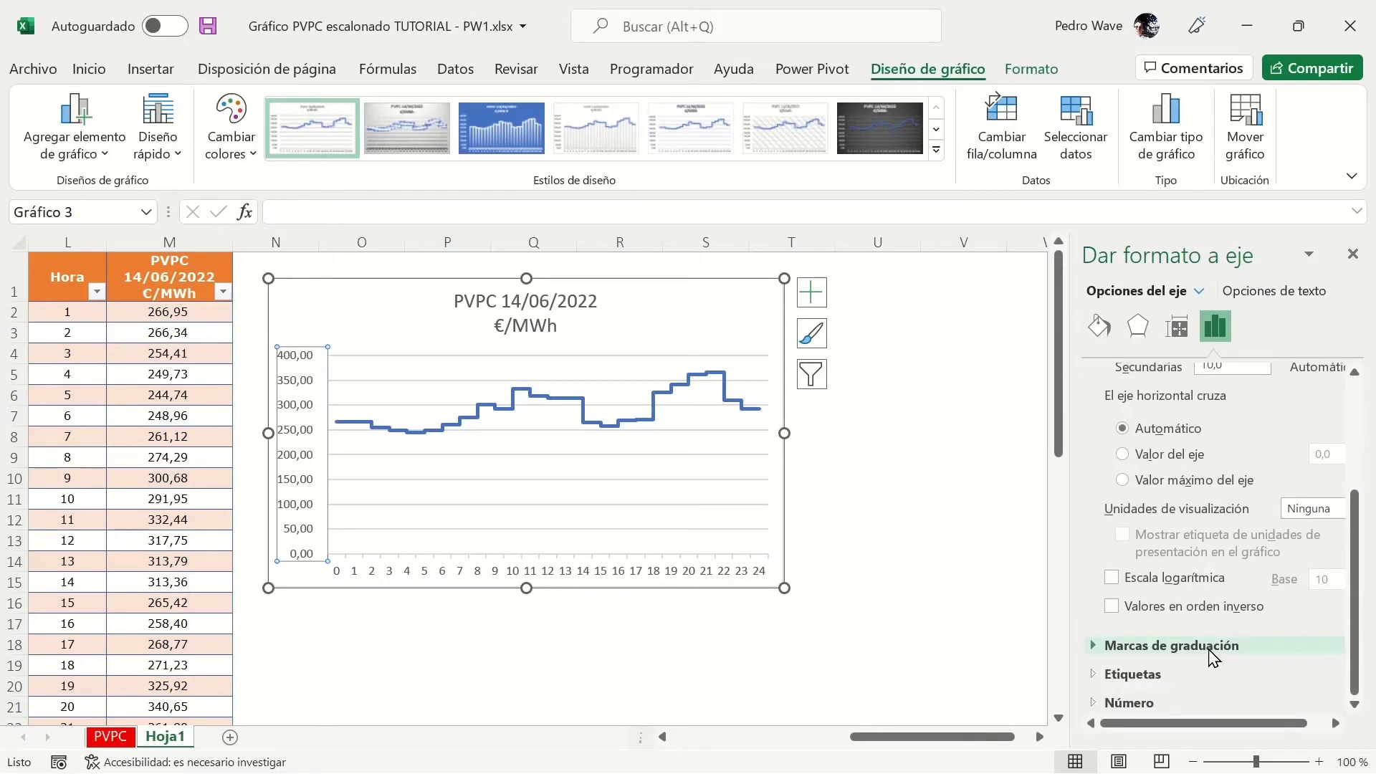
left_click(1098, 703)
scroll(1187, 652, "down", 3)
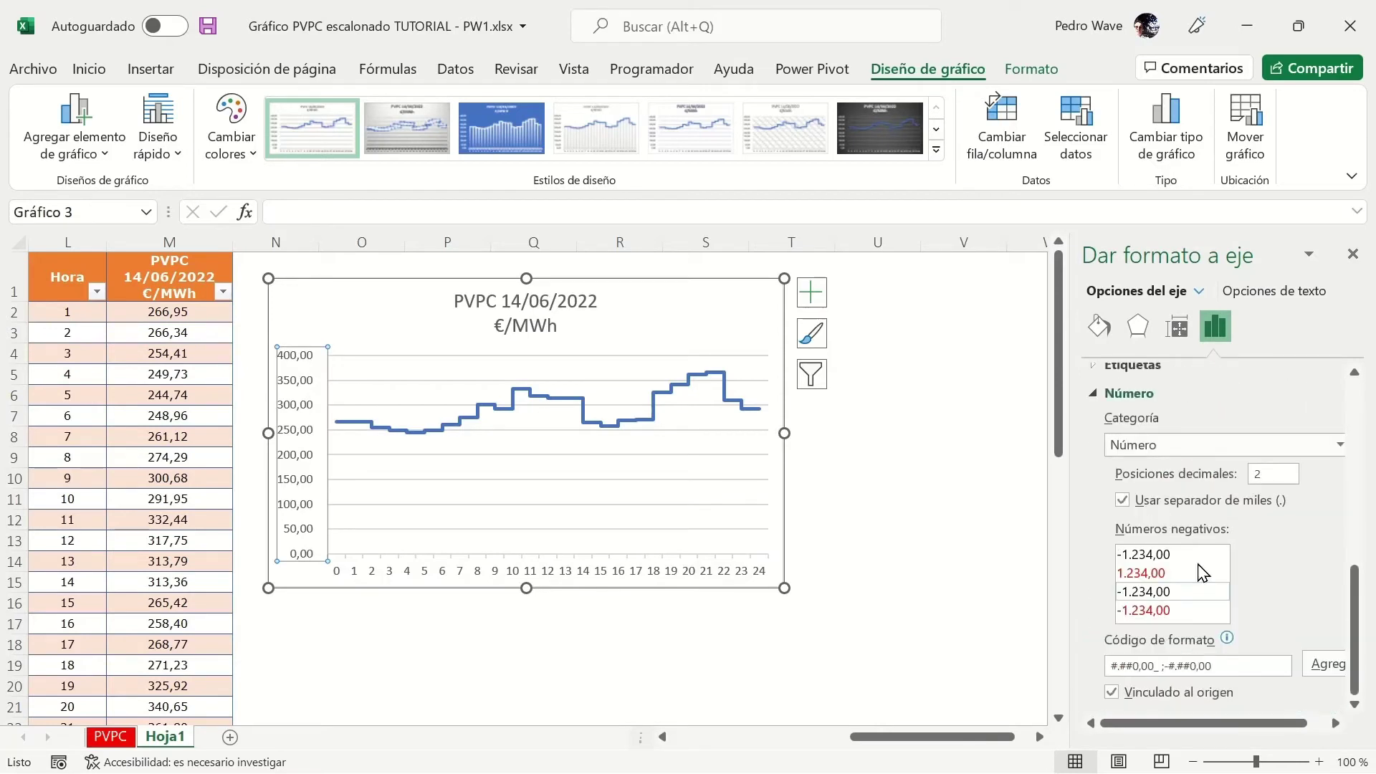
left_click(1272, 473)
left_click(991, 561)
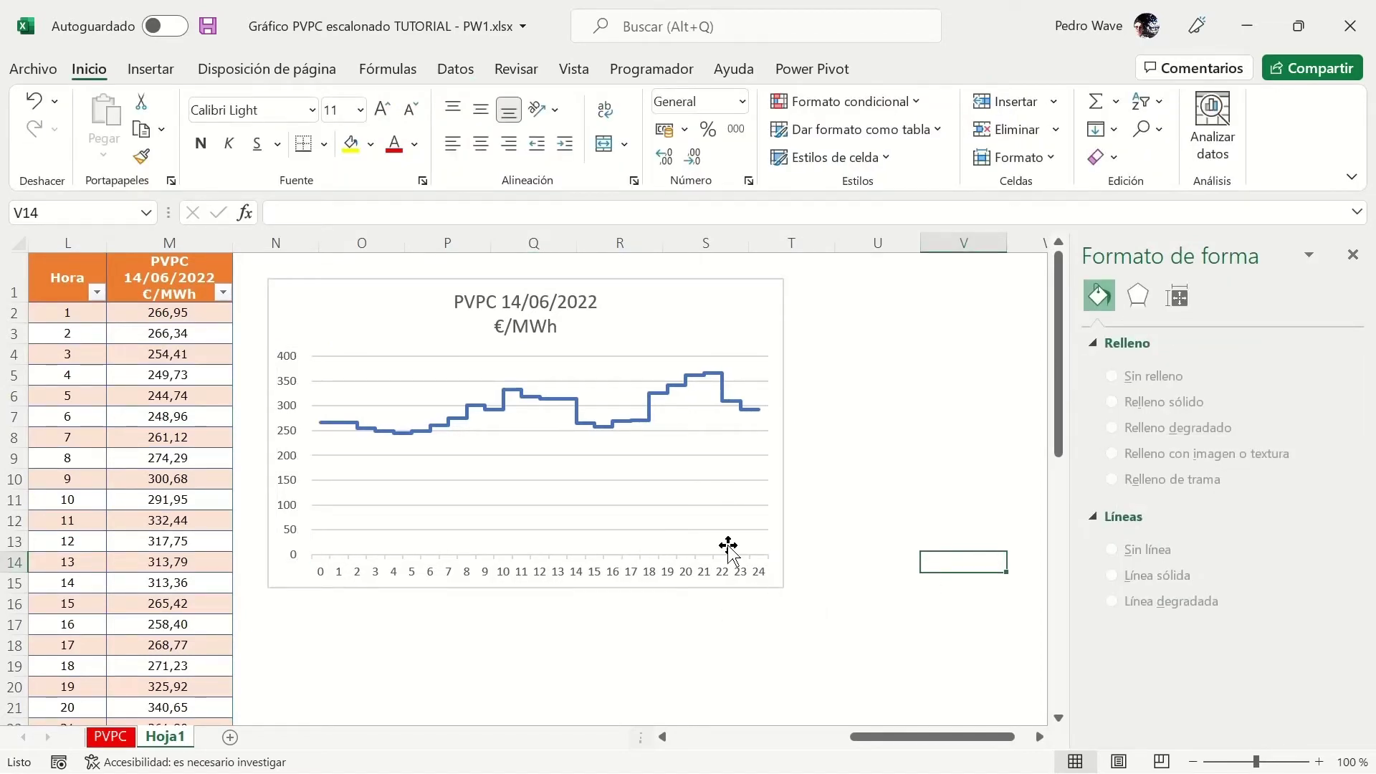
Step: Set the horizontal axis position to "En marcas de graduación" so the line starts on the vertical axis
left_click(720, 573)
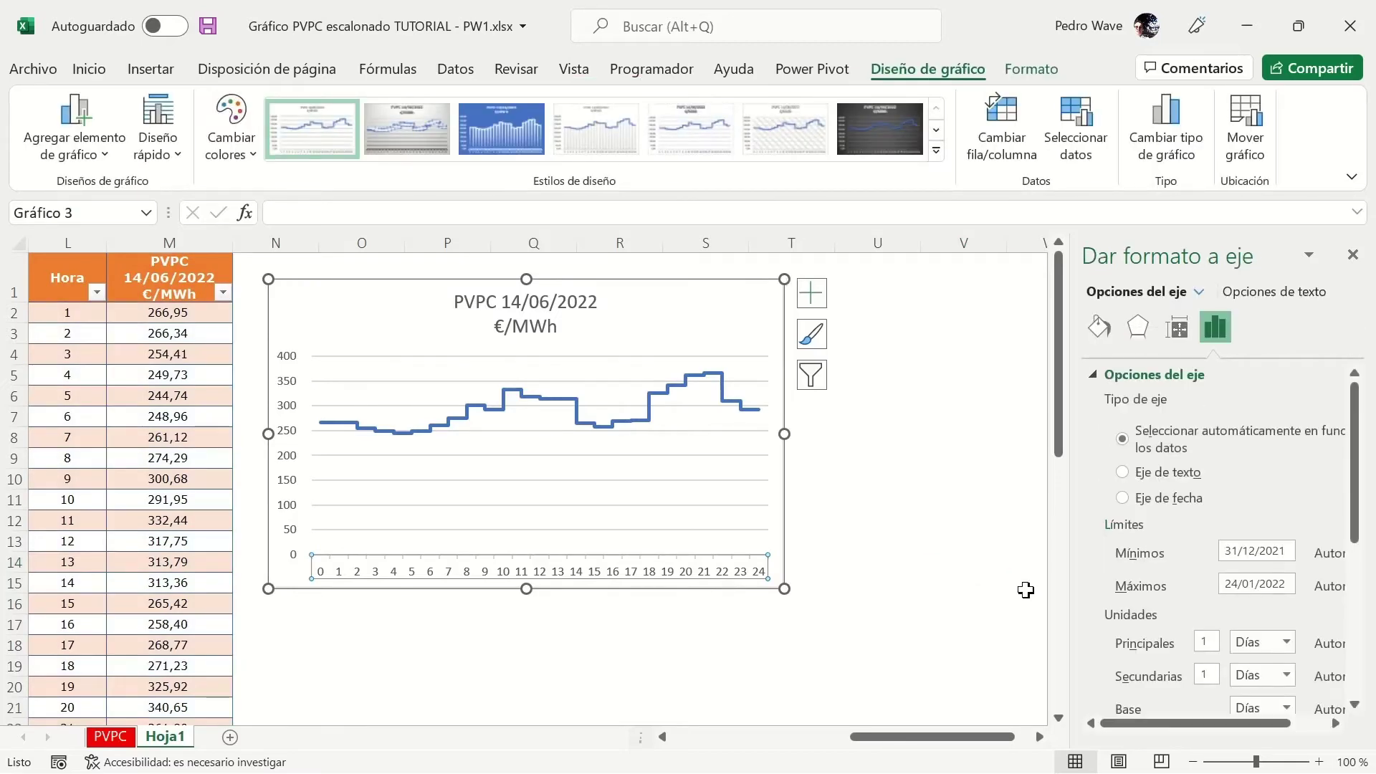
scroll(1147, 602, "down", 3)
scroll(1137, 648, "down", 2)
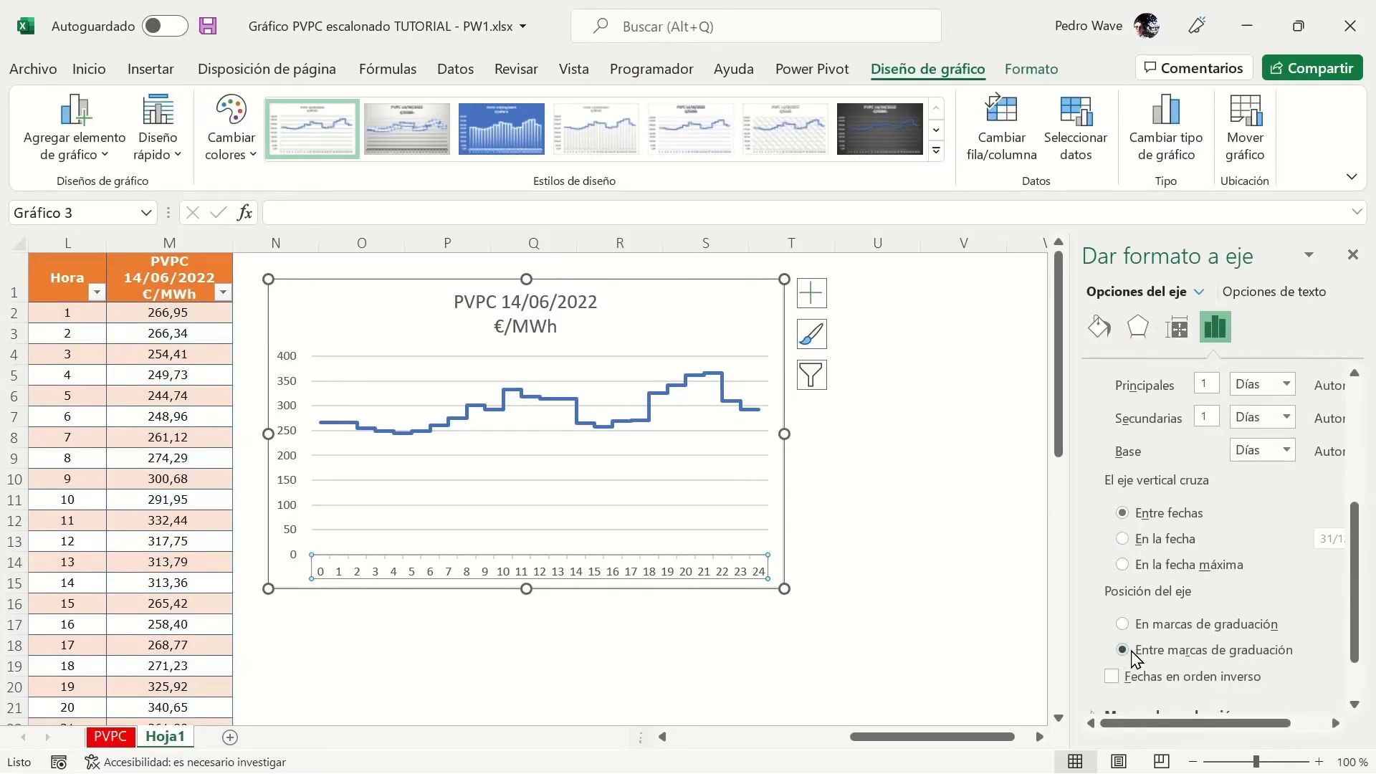
left_click(1123, 624)
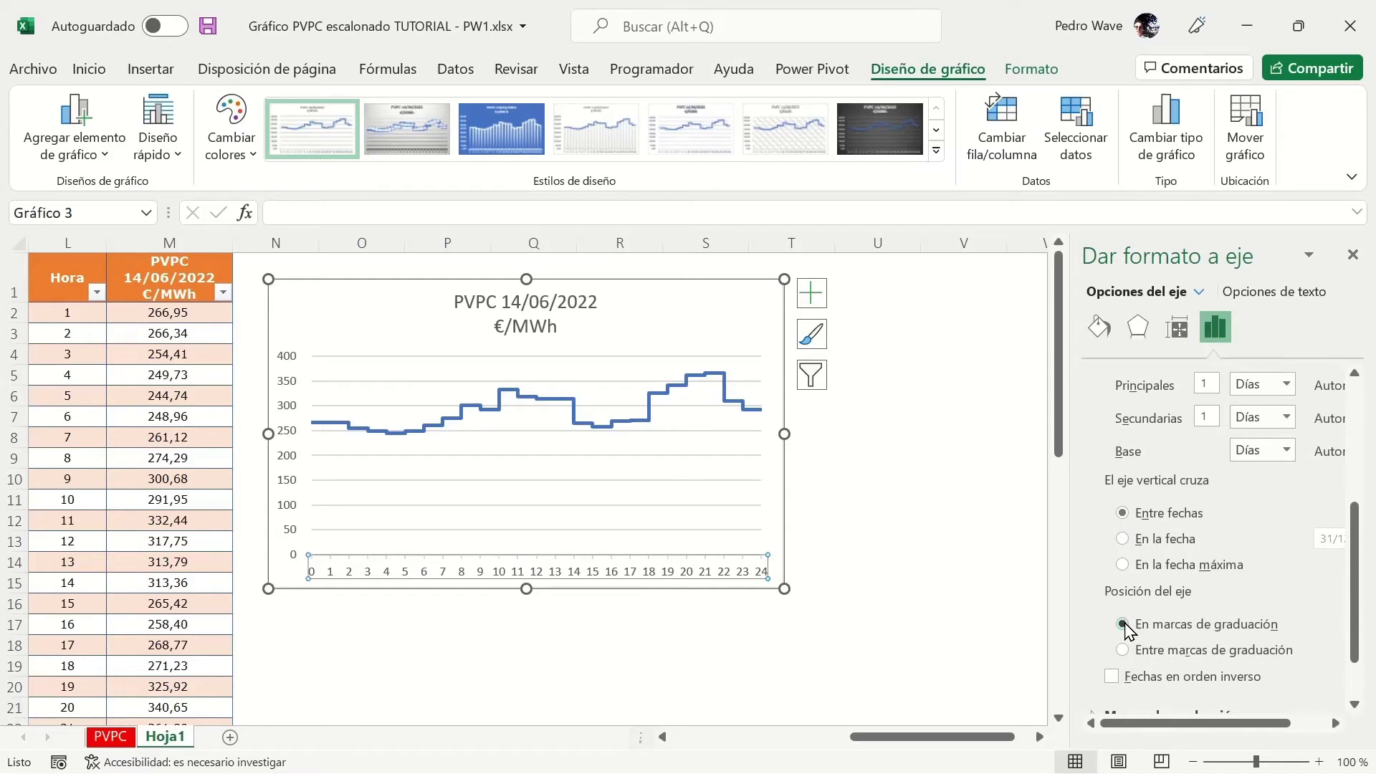
left_click(645, 642)
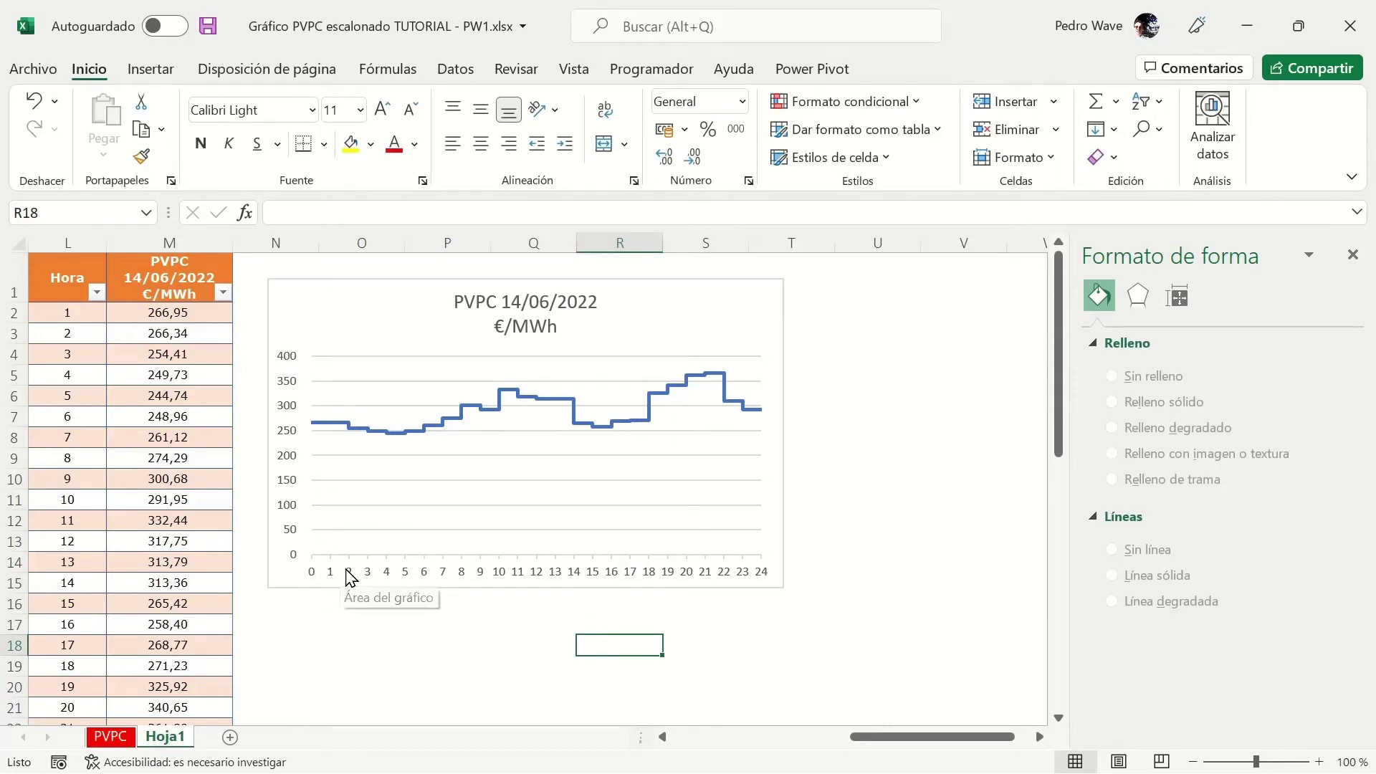
left_click(421, 627)
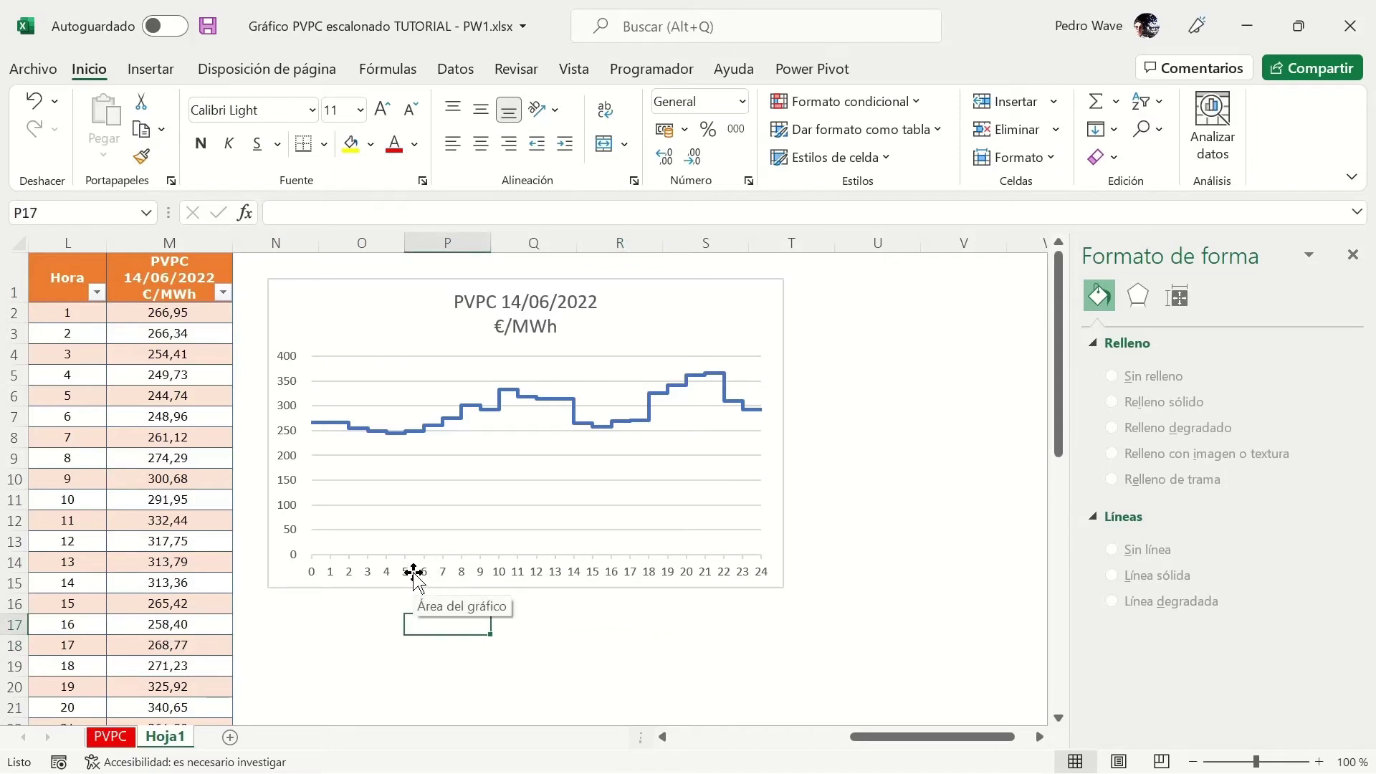
Step: Add data labels to the PVPC line series
right_click(457, 443)
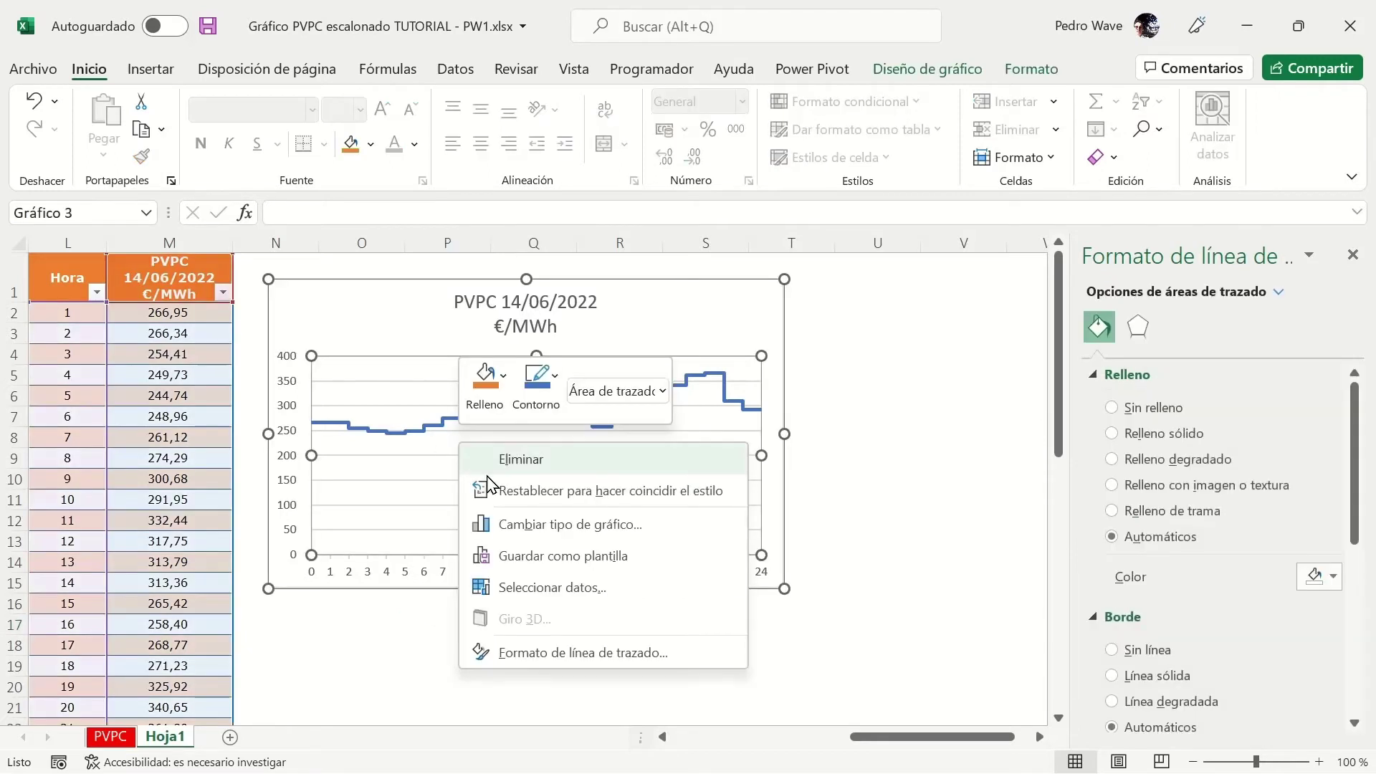
left_click(433, 441)
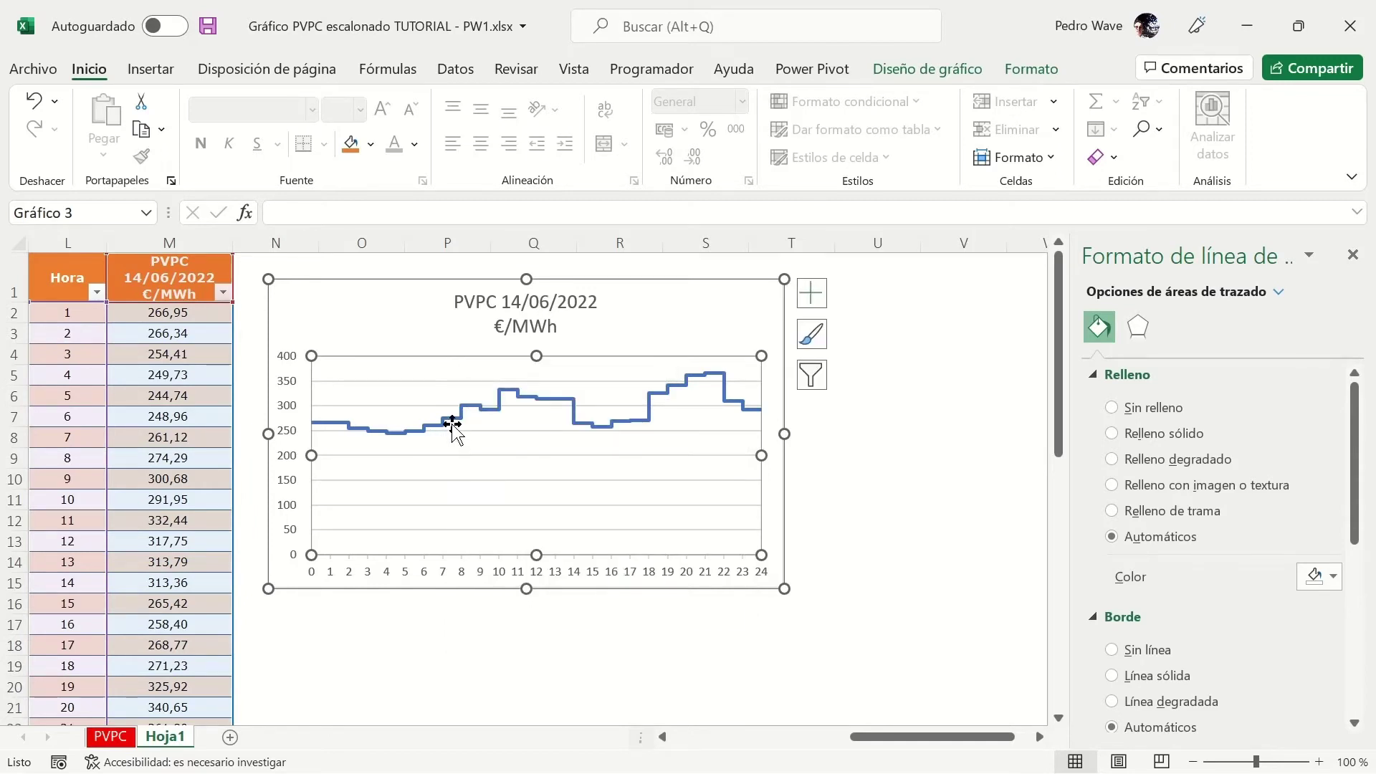
left_click(458, 429)
right_click(459, 429)
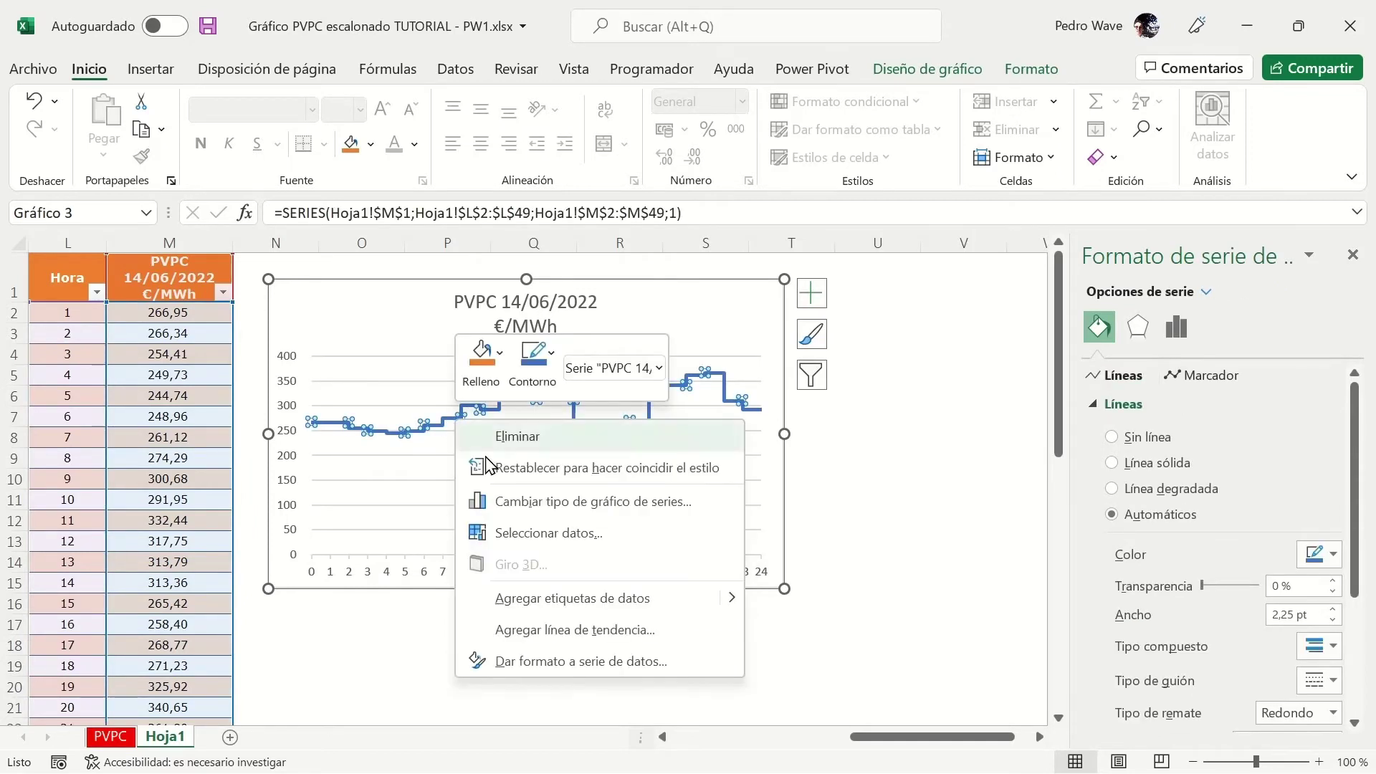
left_click(530, 593)
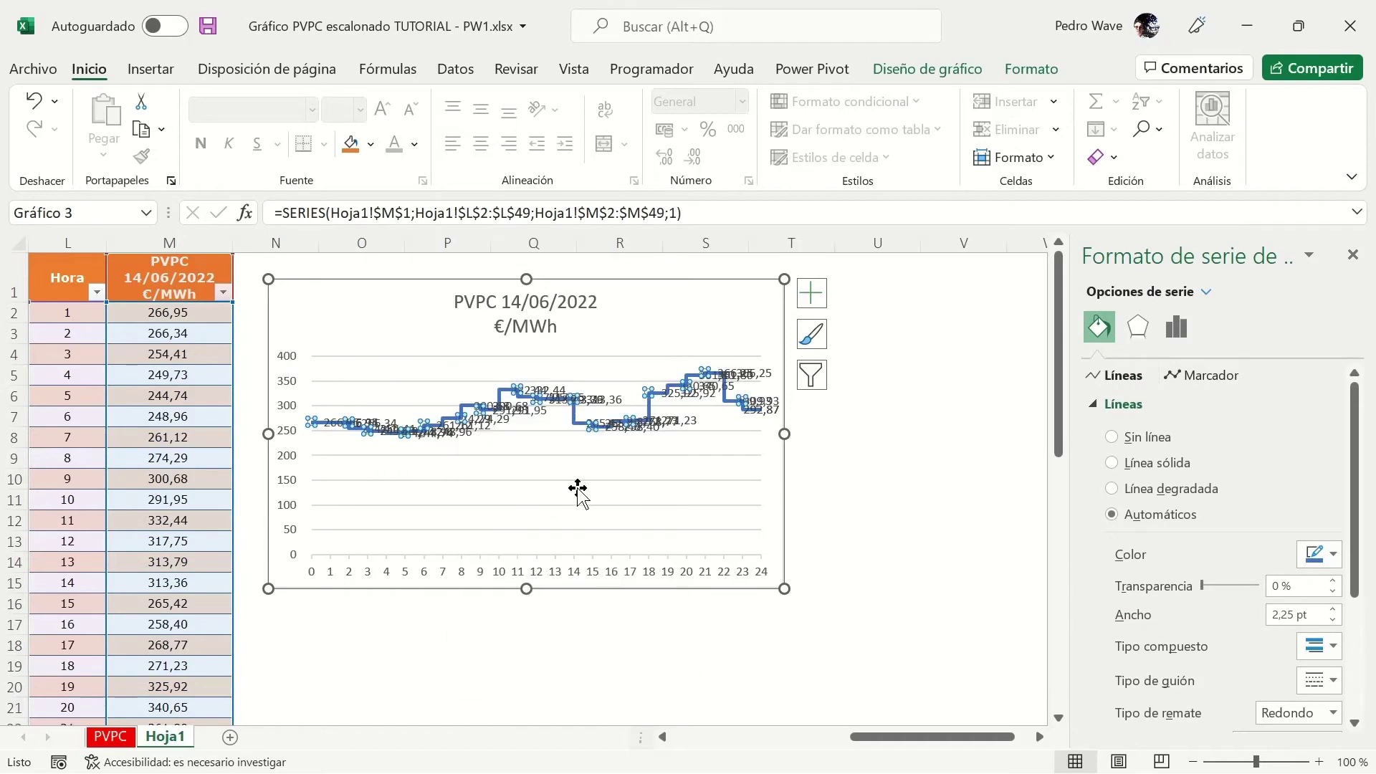
Step: Set the position of the series' data labels to "Encima"
left_click(614, 399)
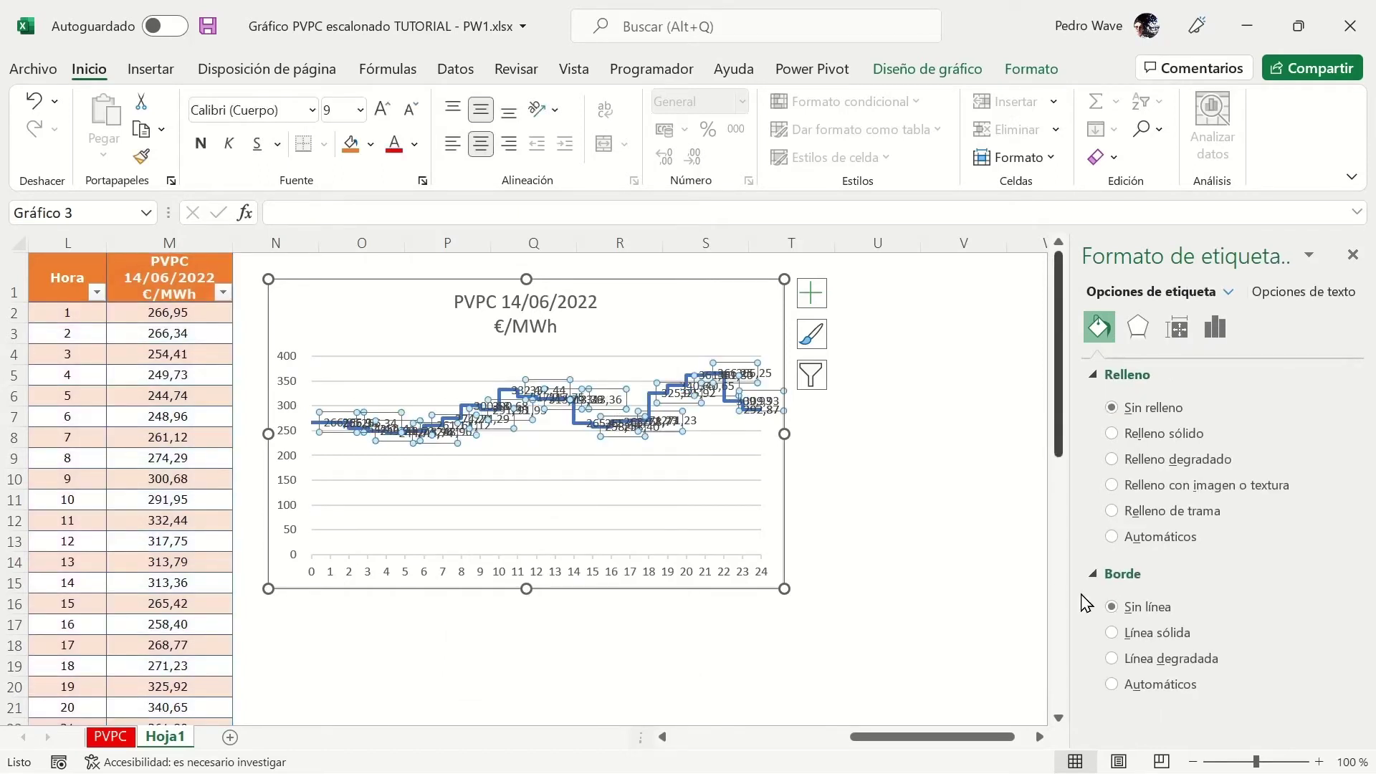
left_click(1214, 329)
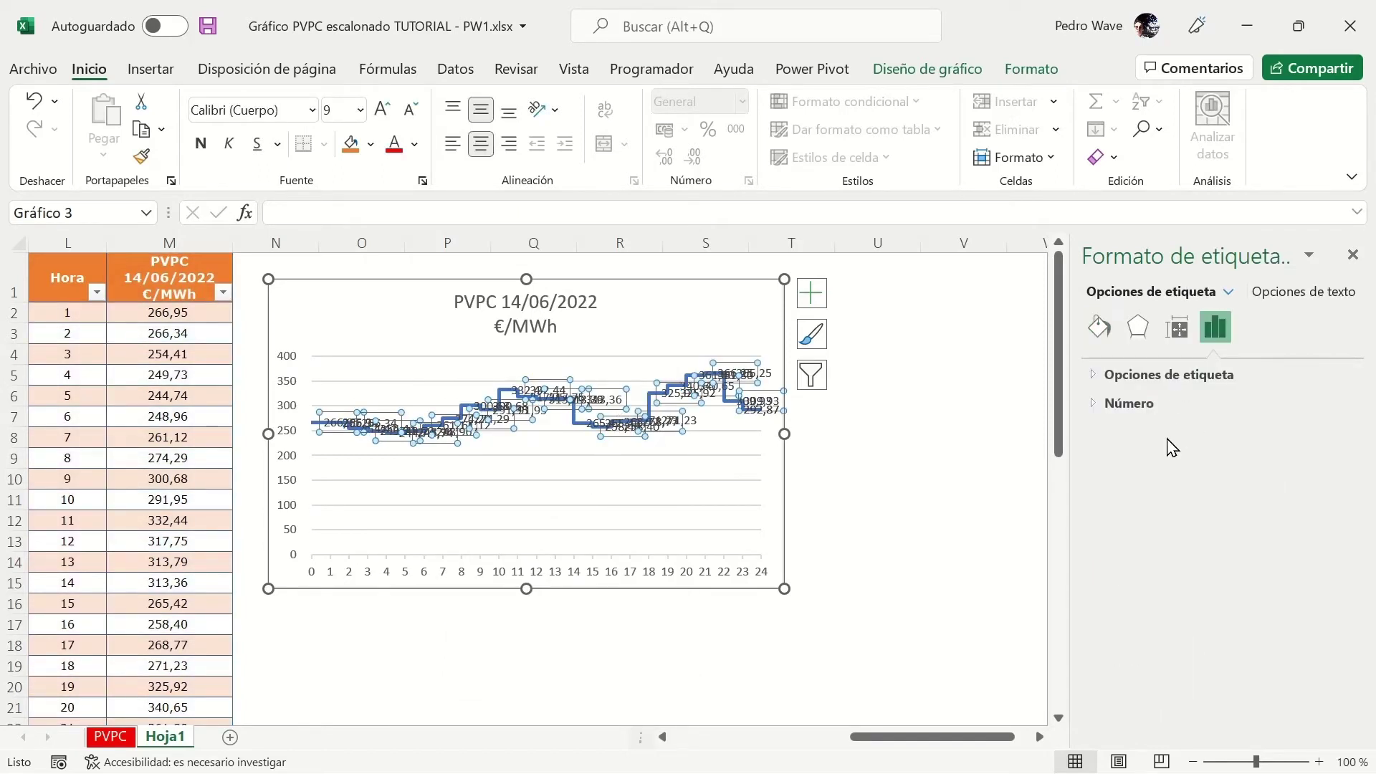
left_click(1088, 379)
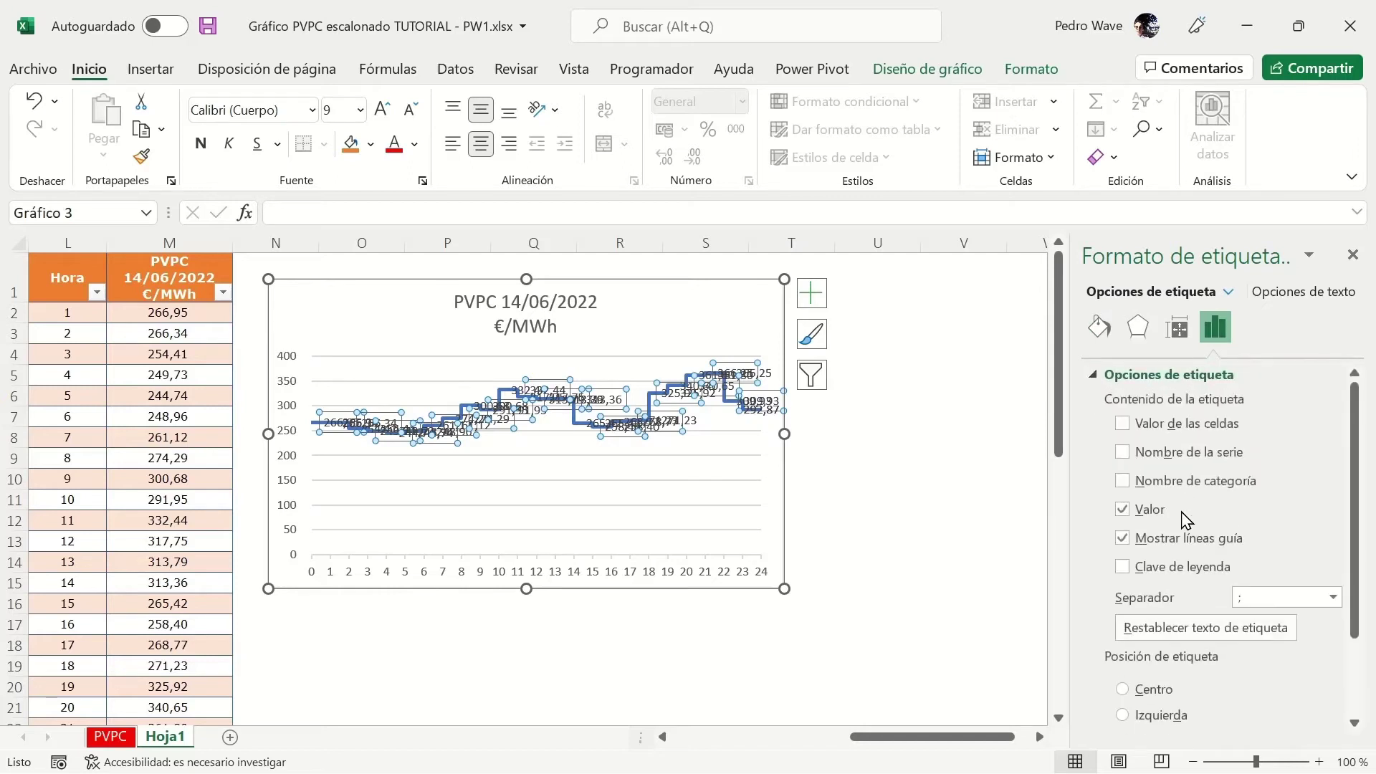
scroll(1129, 604, "down", 3)
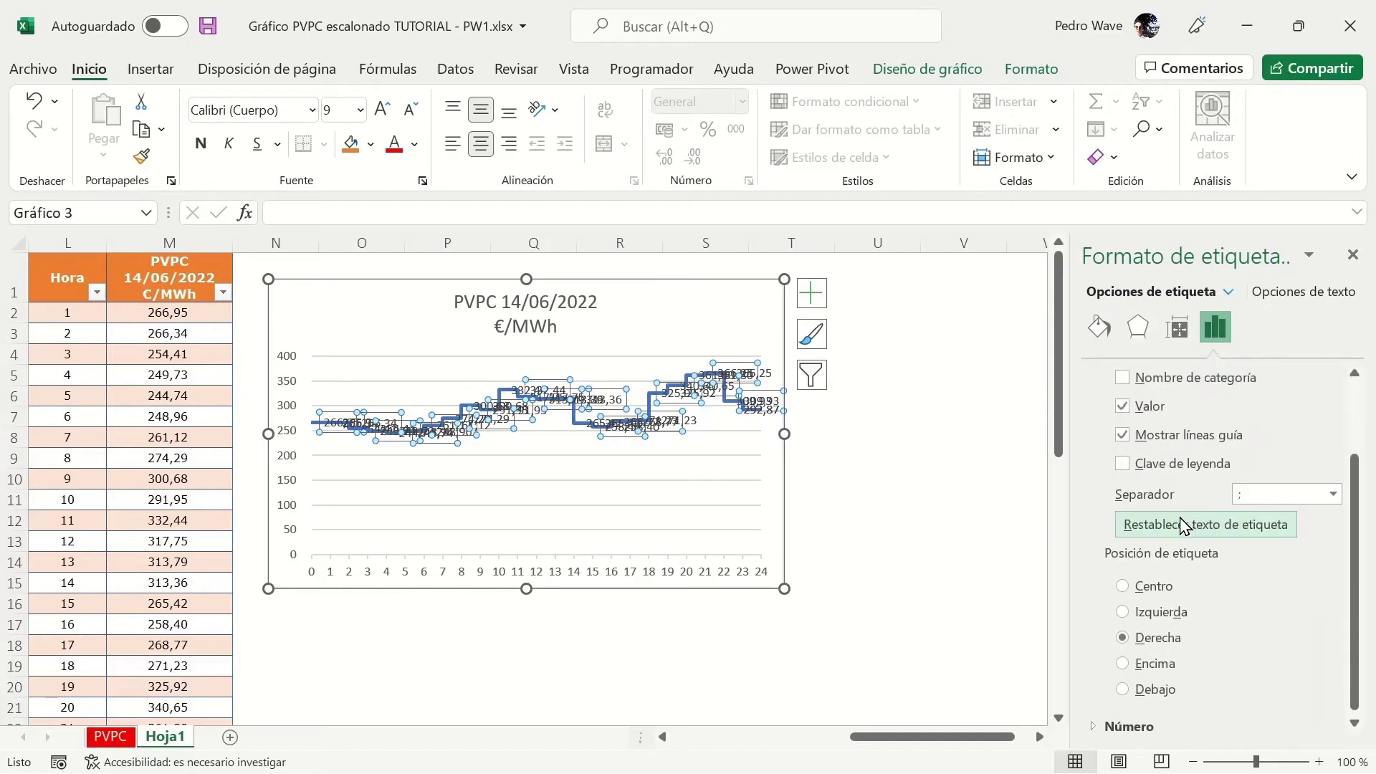
left_click(1122, 663)
left_click(893, 489)
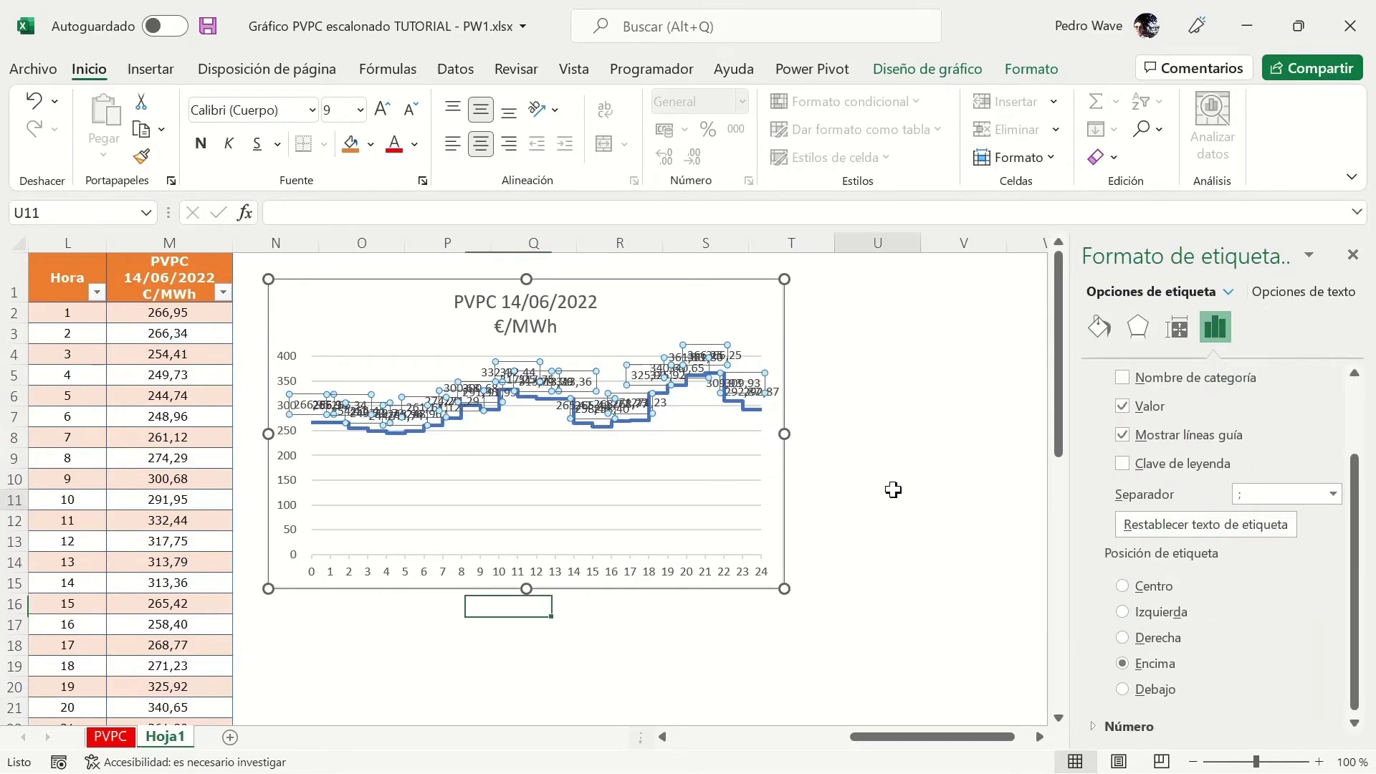
Step: Format the data labels with the Número category and 0 decimal places
left_click(713, 357)
scroll(1193, 702, "down", 3)
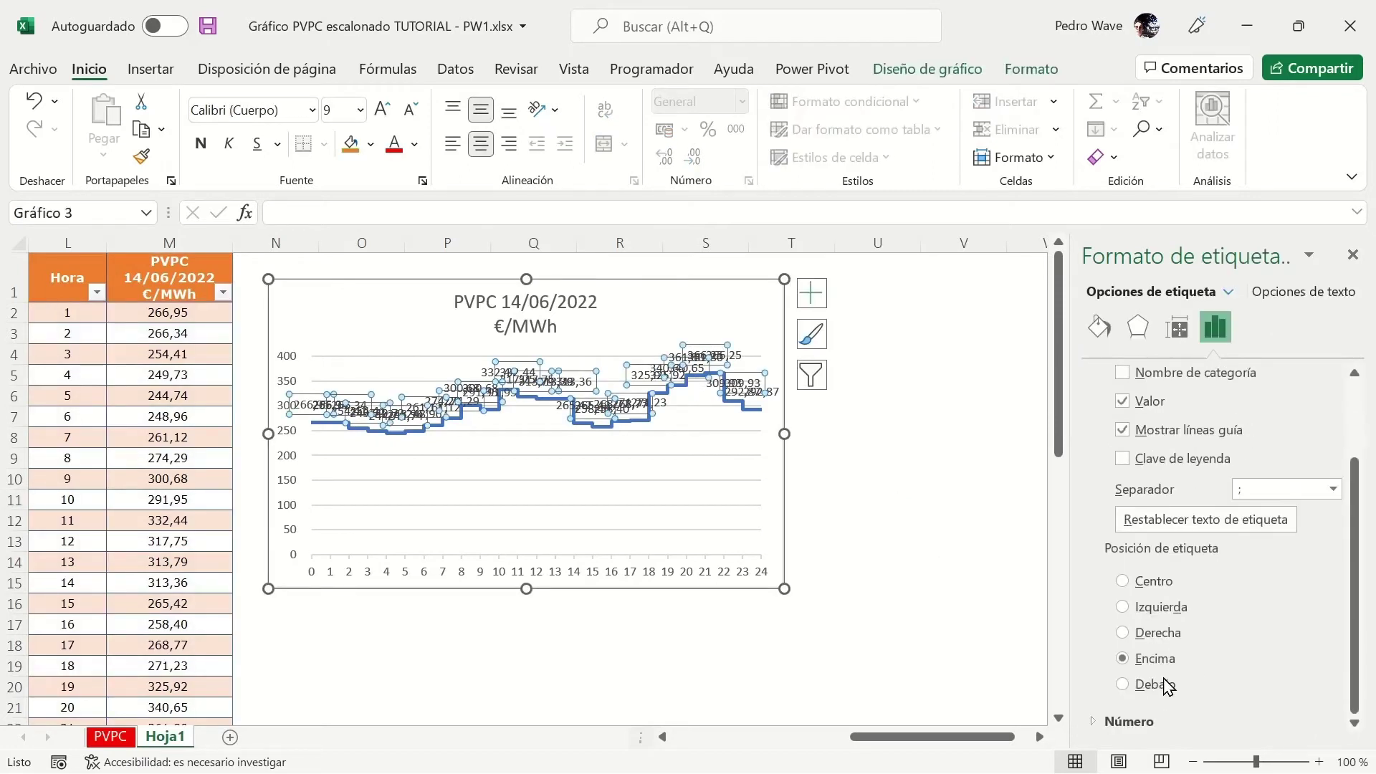
left_click(1092, 721)
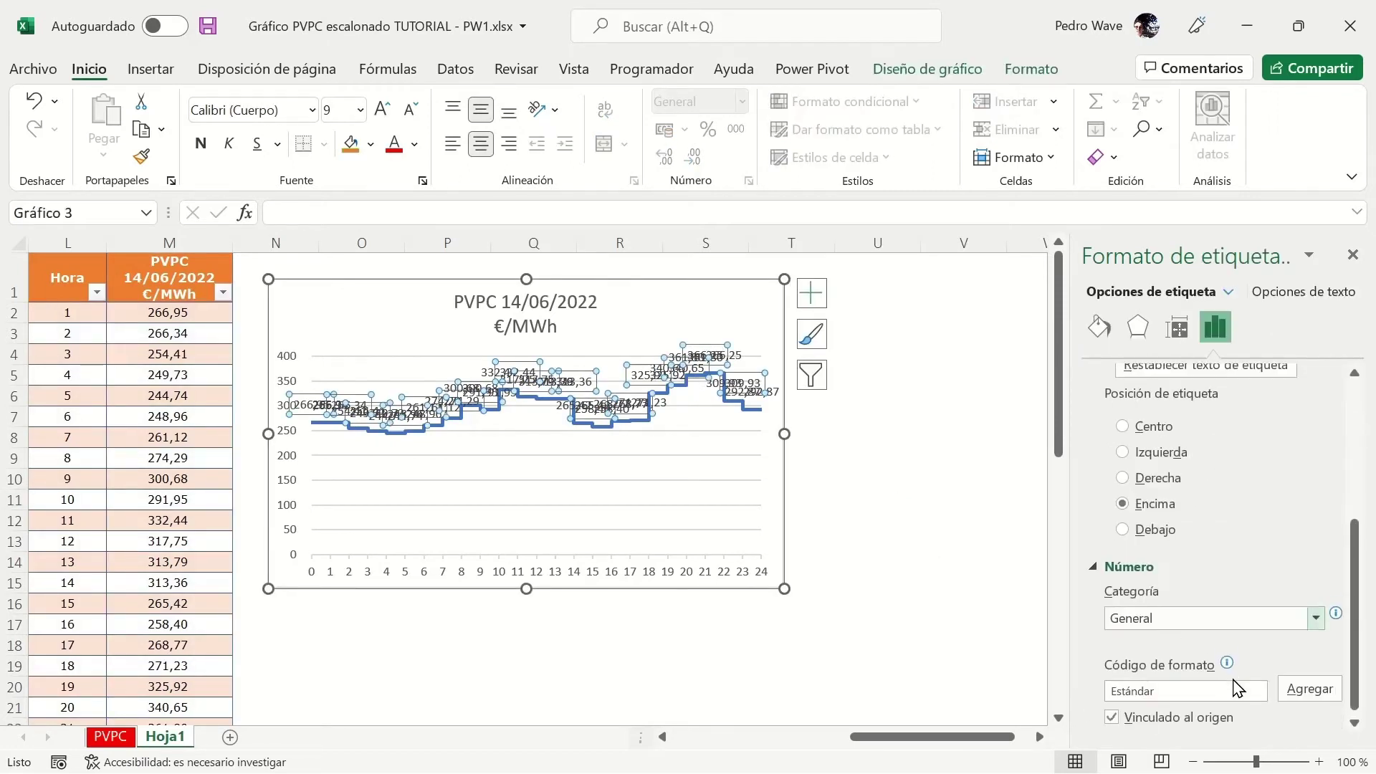
left_click(1316, 612)
left_click(1131, 367)
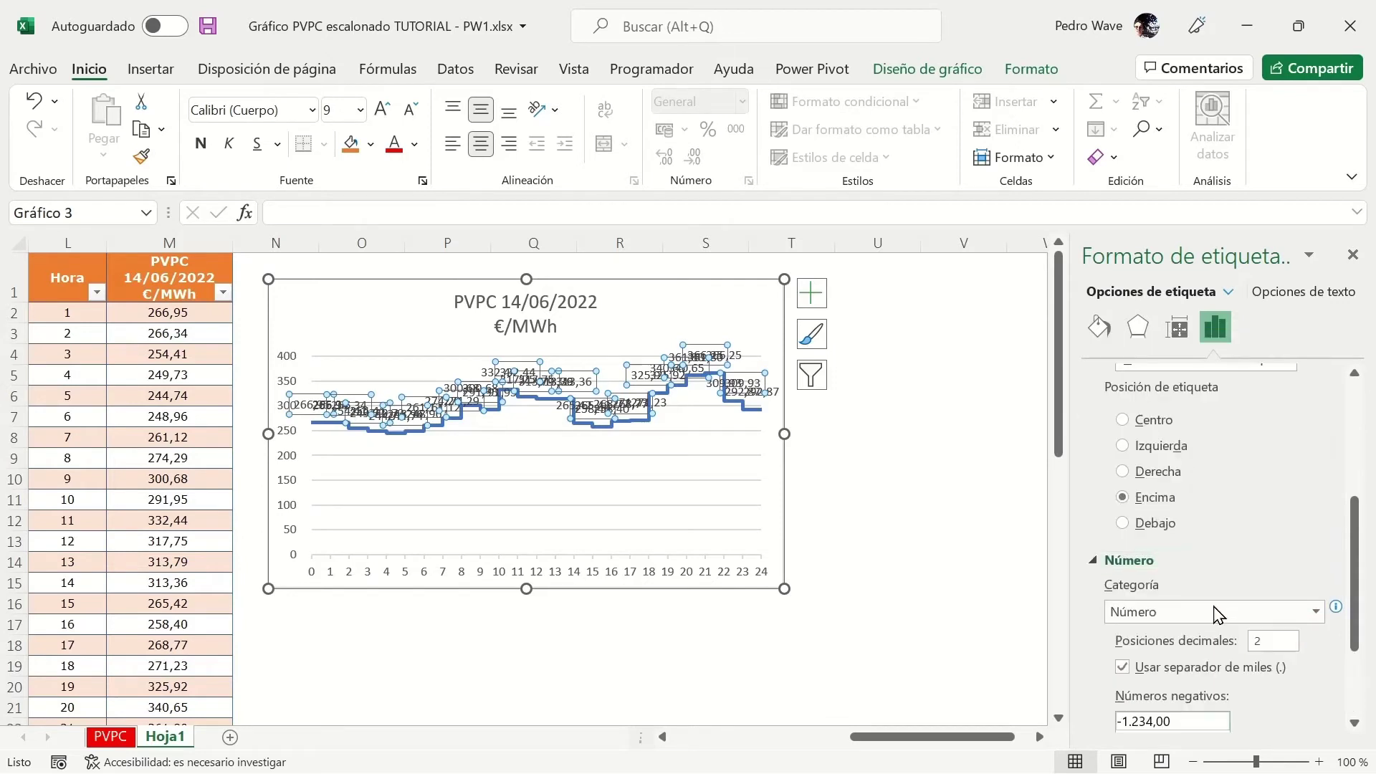
scroll(1254, 663, "down", 2)
double_click(1256, 539)
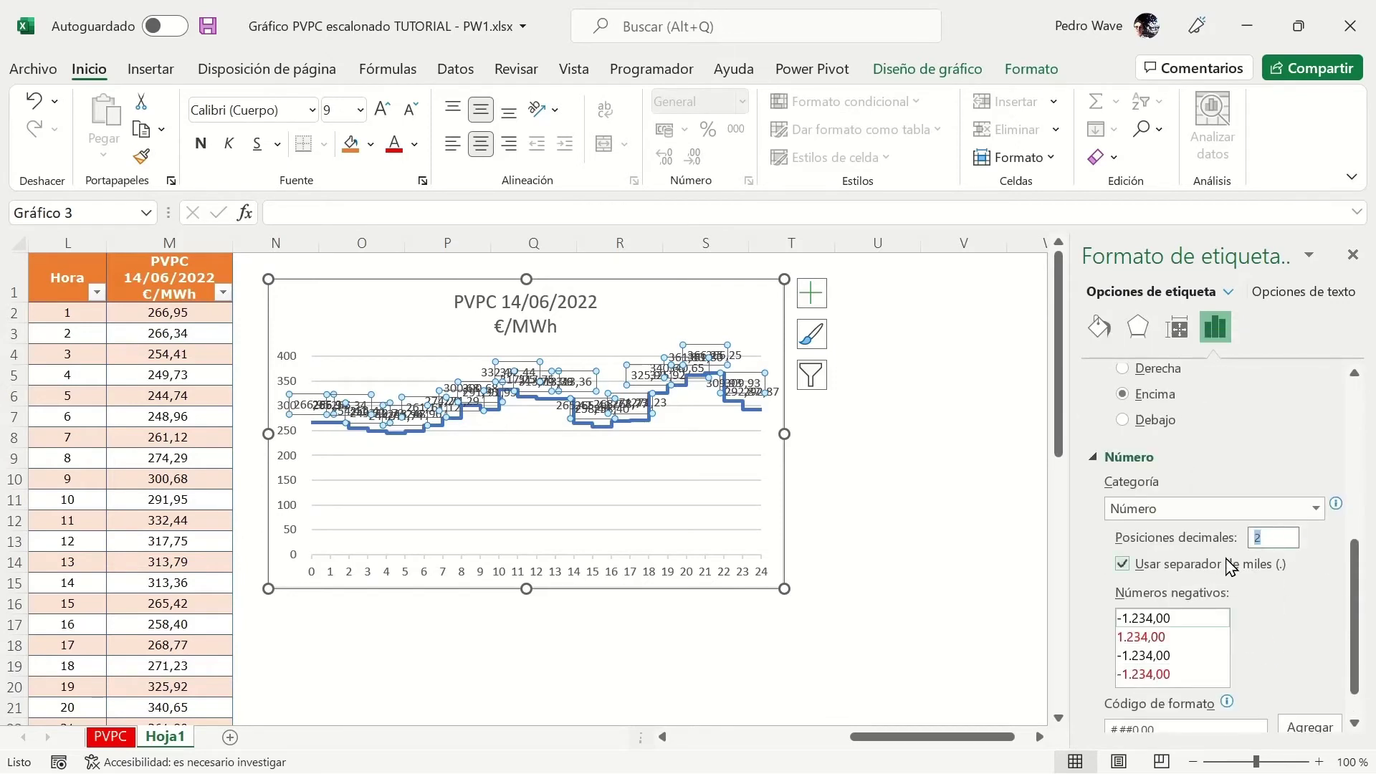
left_click(856, 521)
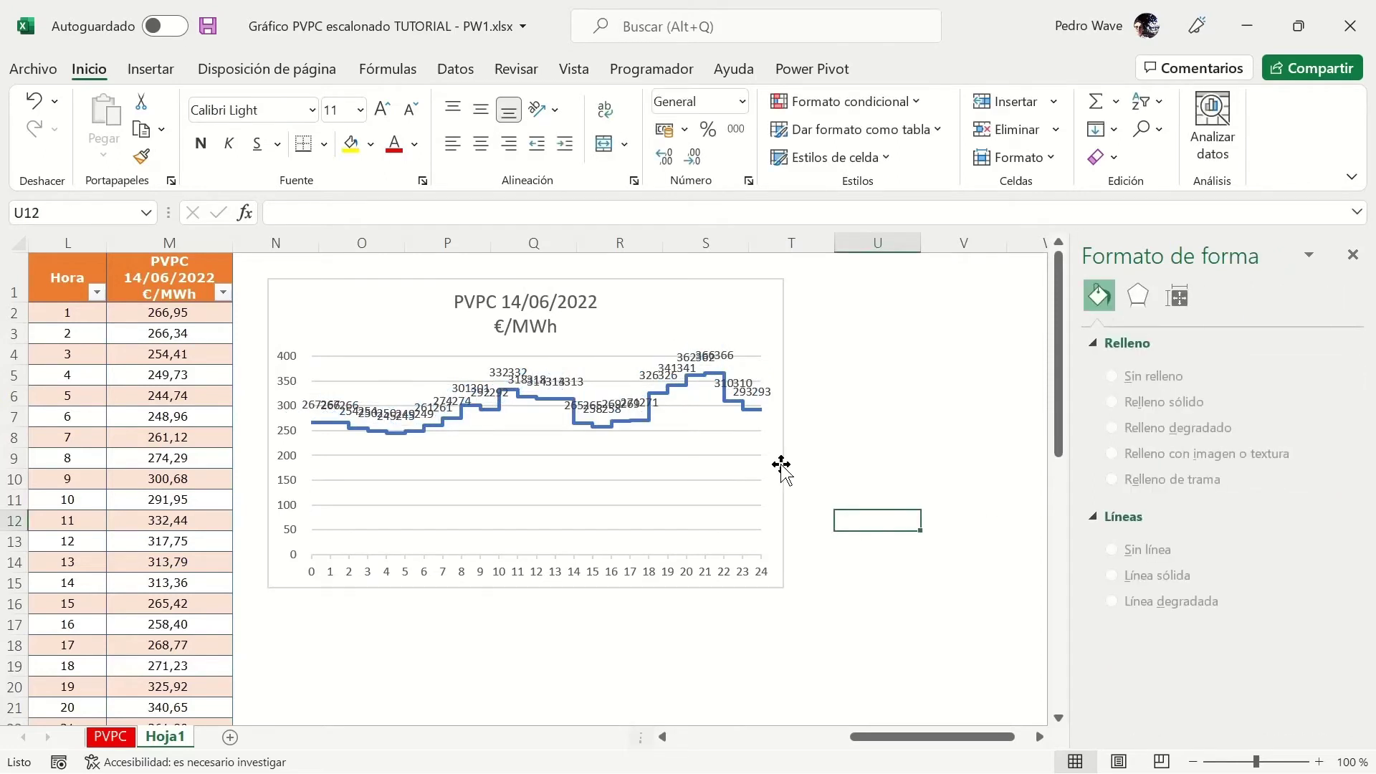
Step: Widen the chart to reach column V and inspect the individual data label at hour 11
left_click(783, 466)
left_click_drag(786, 437, 1009, 470)
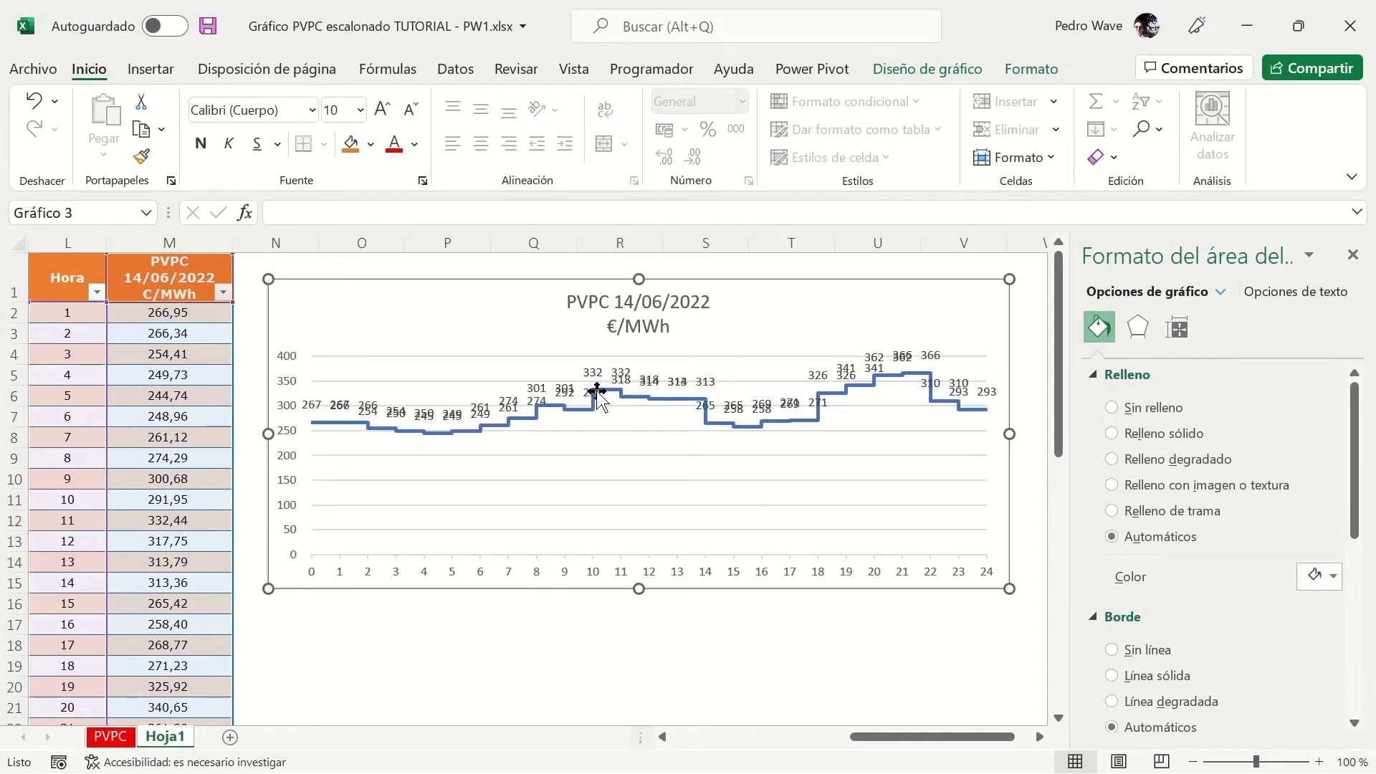
left_click(594, 371)
left_click(593, 369)
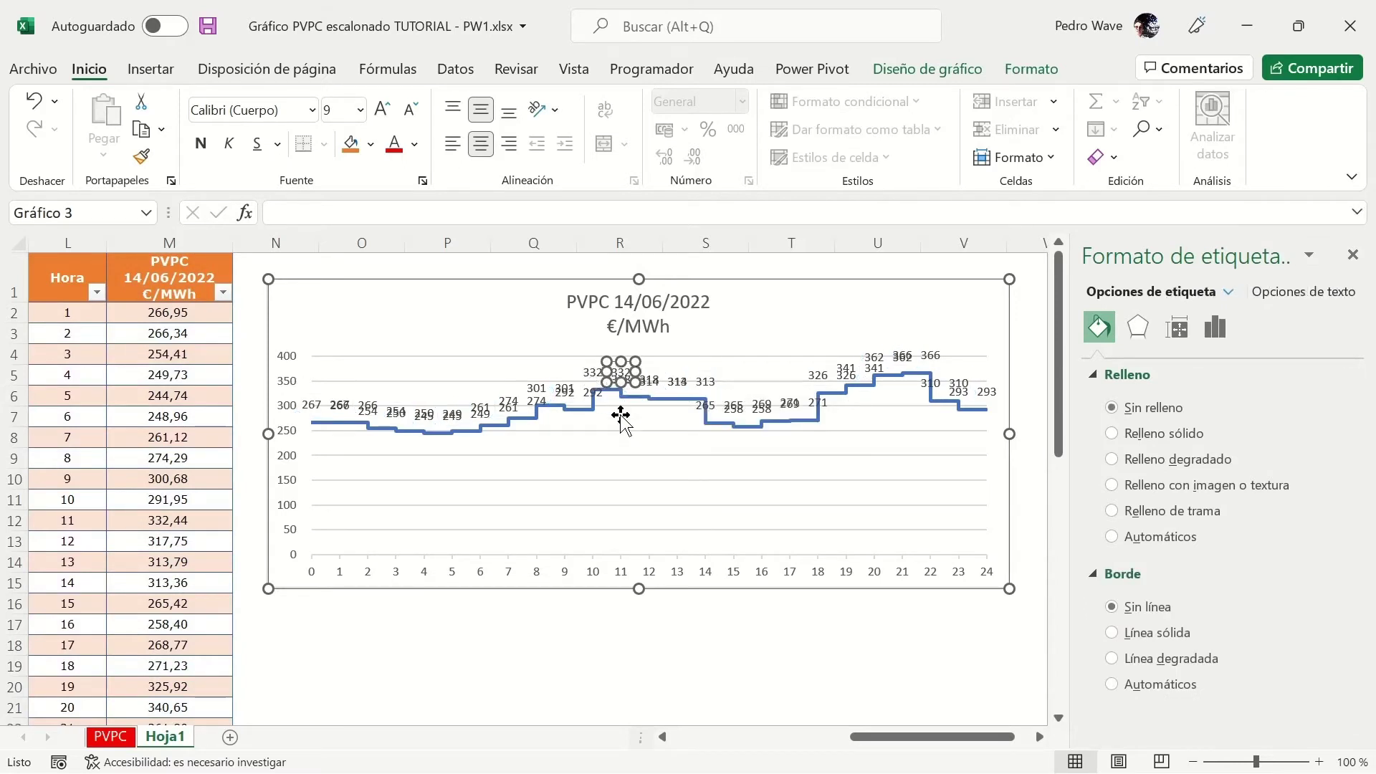
left_click(651, 620)
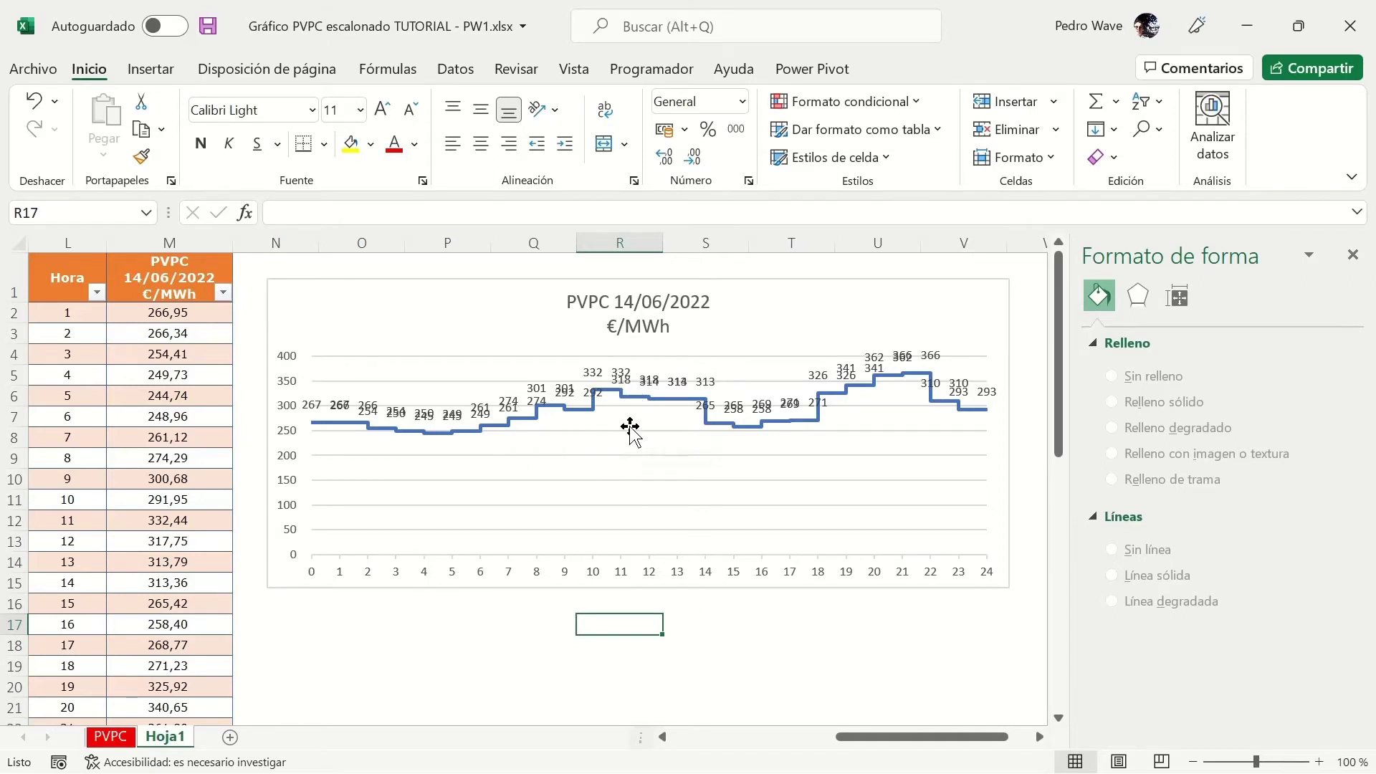
Step: Delete all the data labels from the PVPC line series
left_click(614, 377)
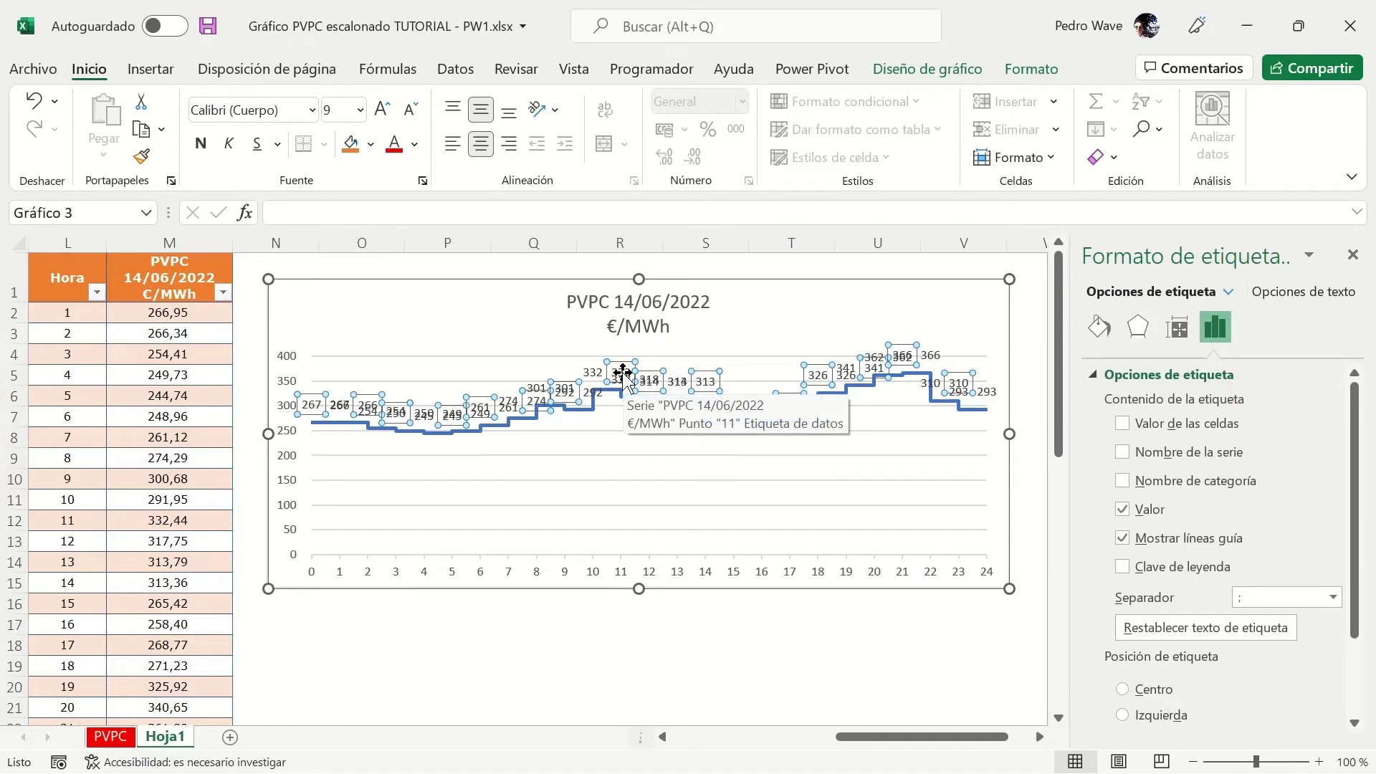
key("Delete")
left_click(666, 659)
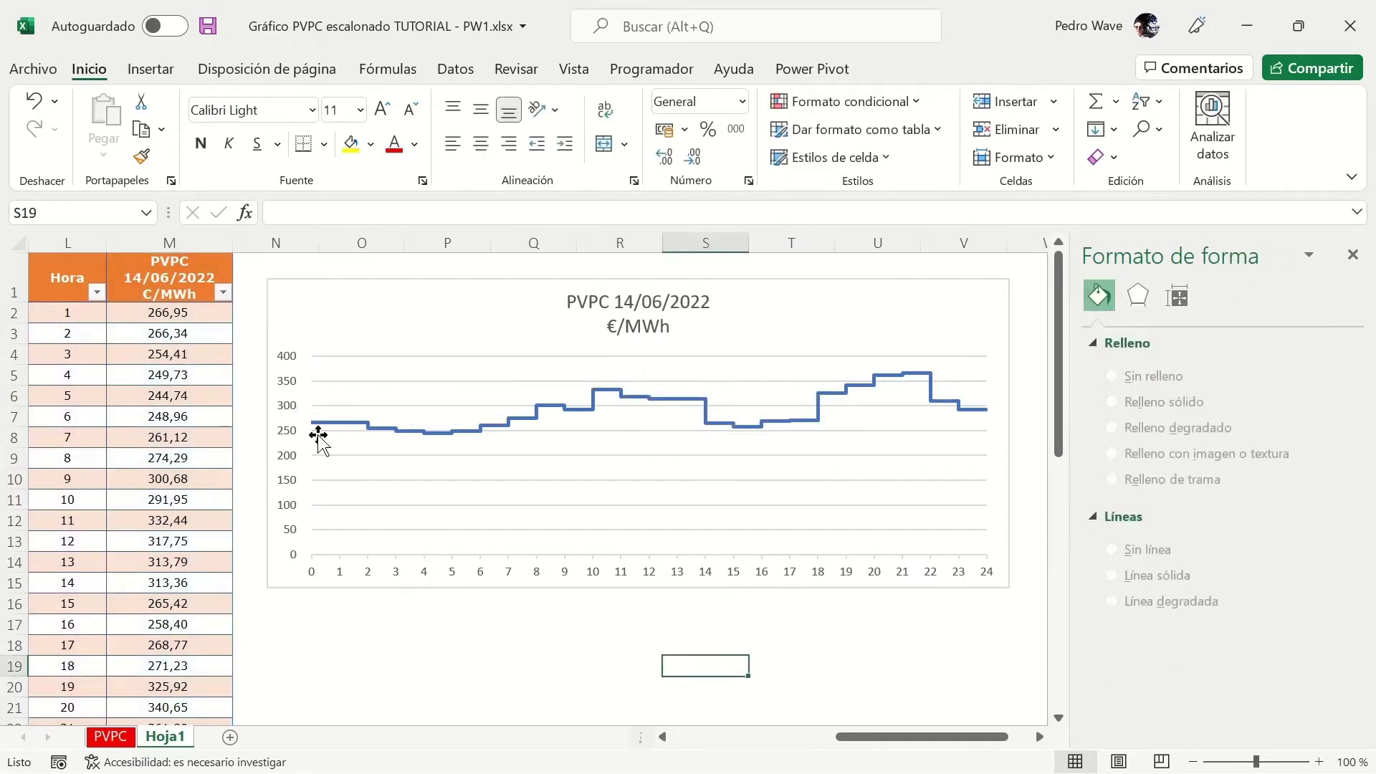
Step: Narrow the PVPC line chart so that its right edge ends in column T
left_click(294, 430)
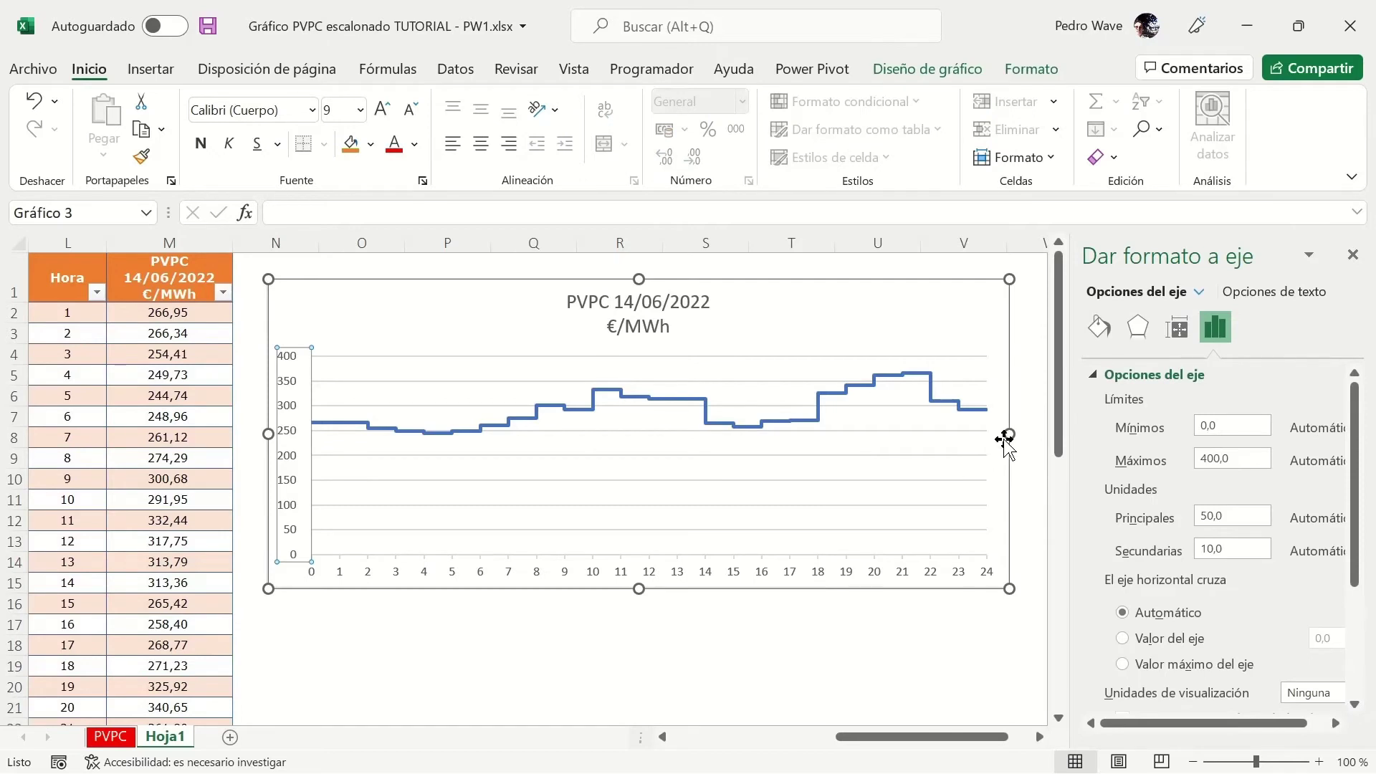
left_click_drag(1010, 433, 810, 434)
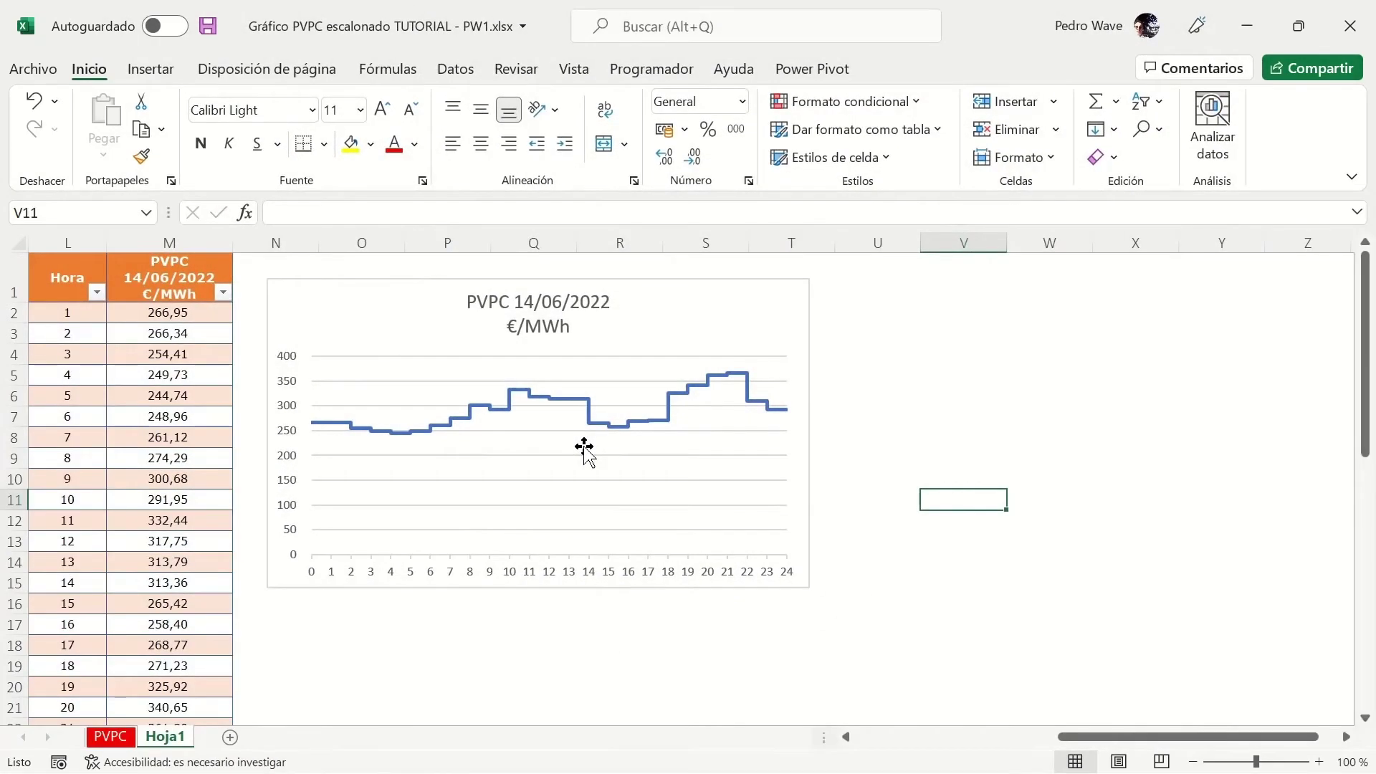
Step: Examine the limits, units and base of the chart's horizontal axis in its format options
left_click(533, 574)
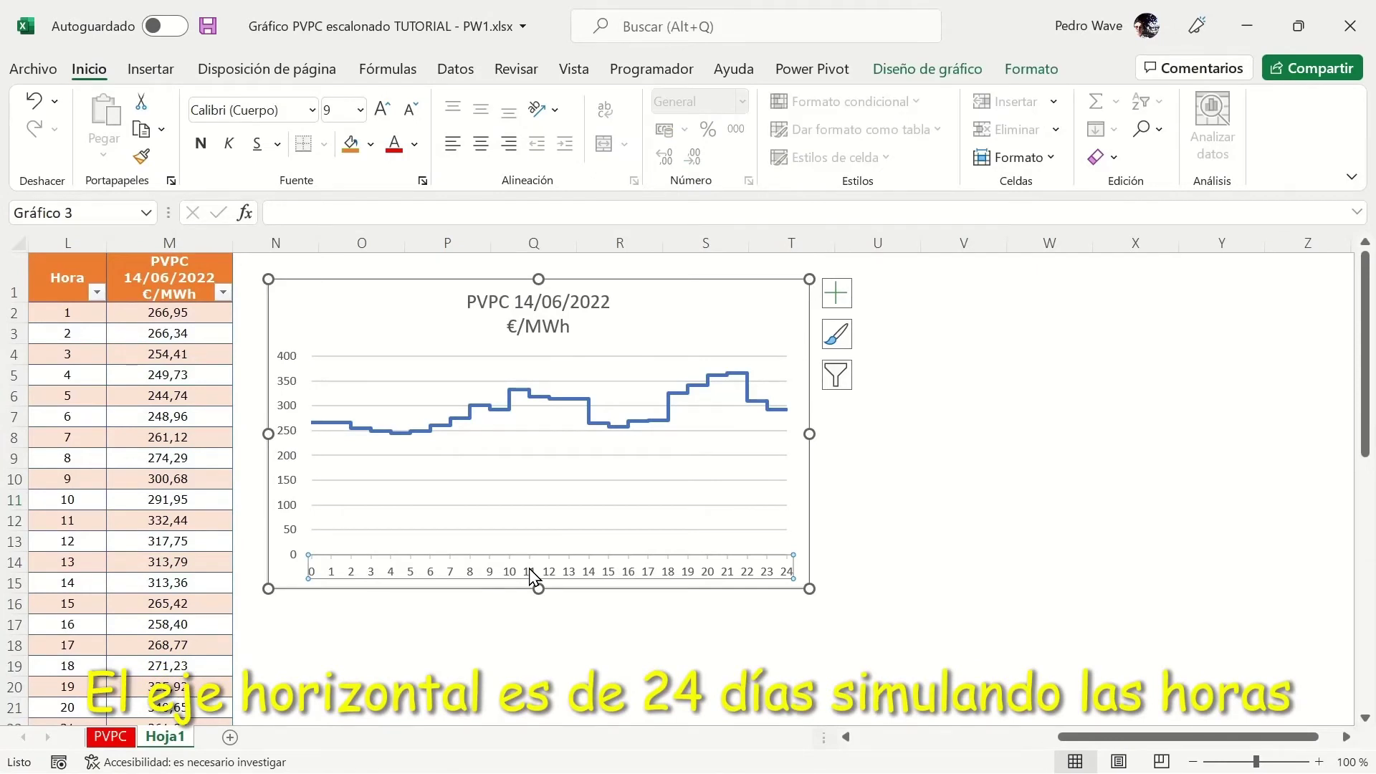
right_click(533, 578)
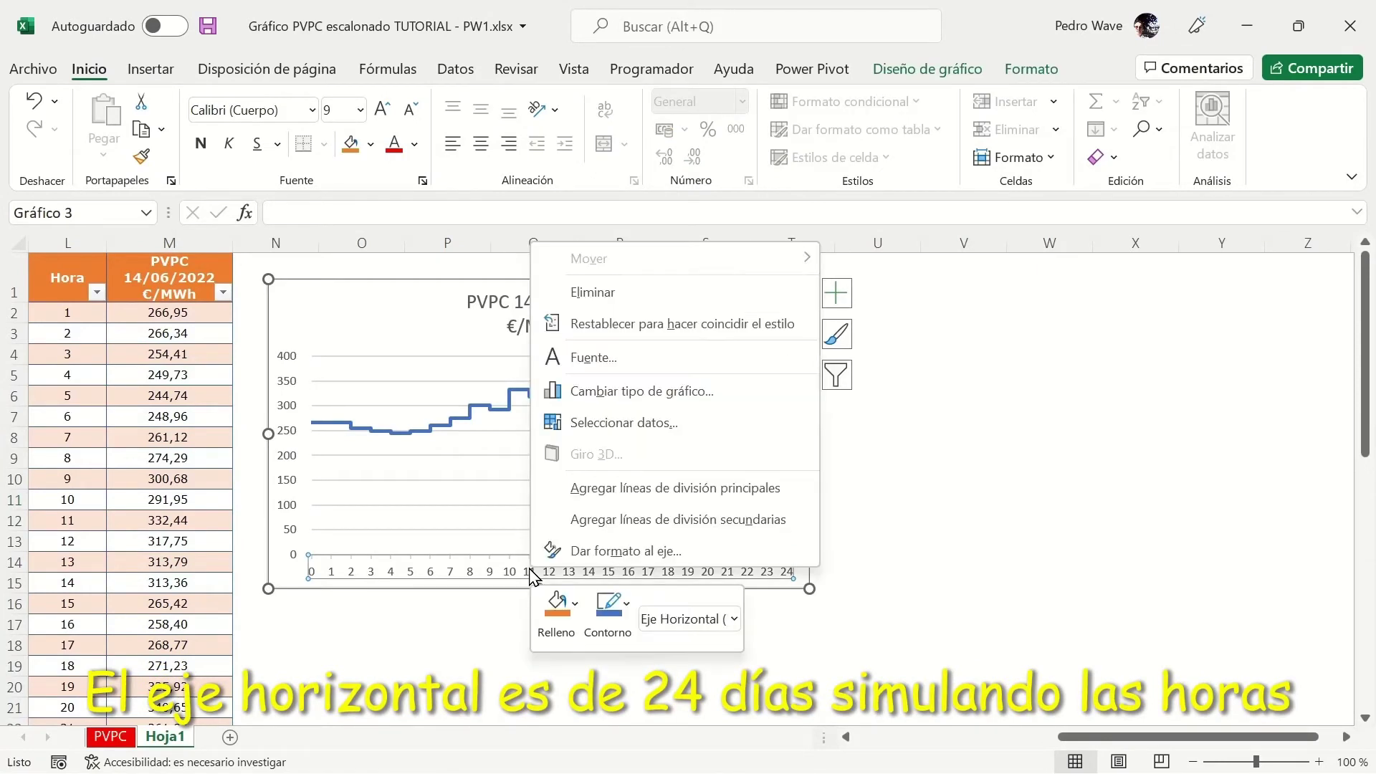
left_click(589, 552)
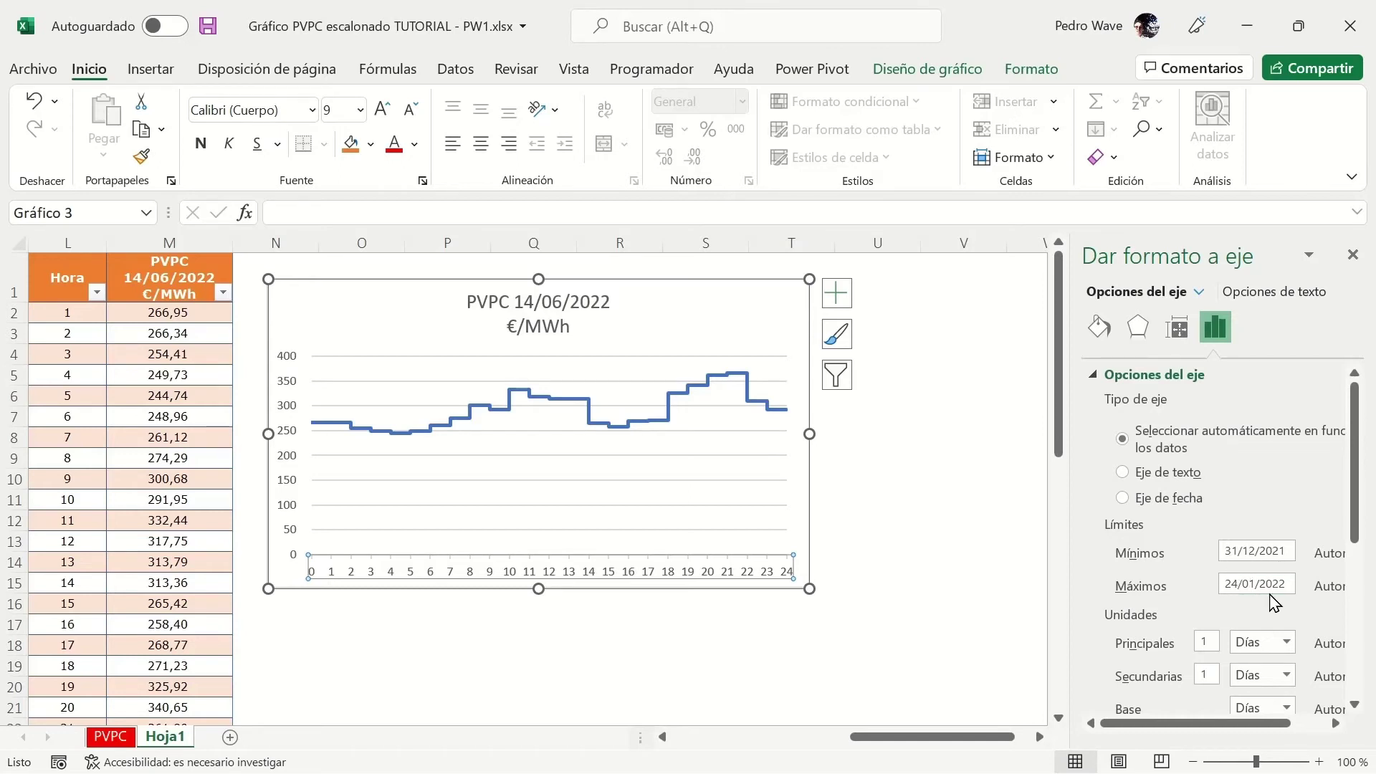
scroll(1271, 607, "down", 1)
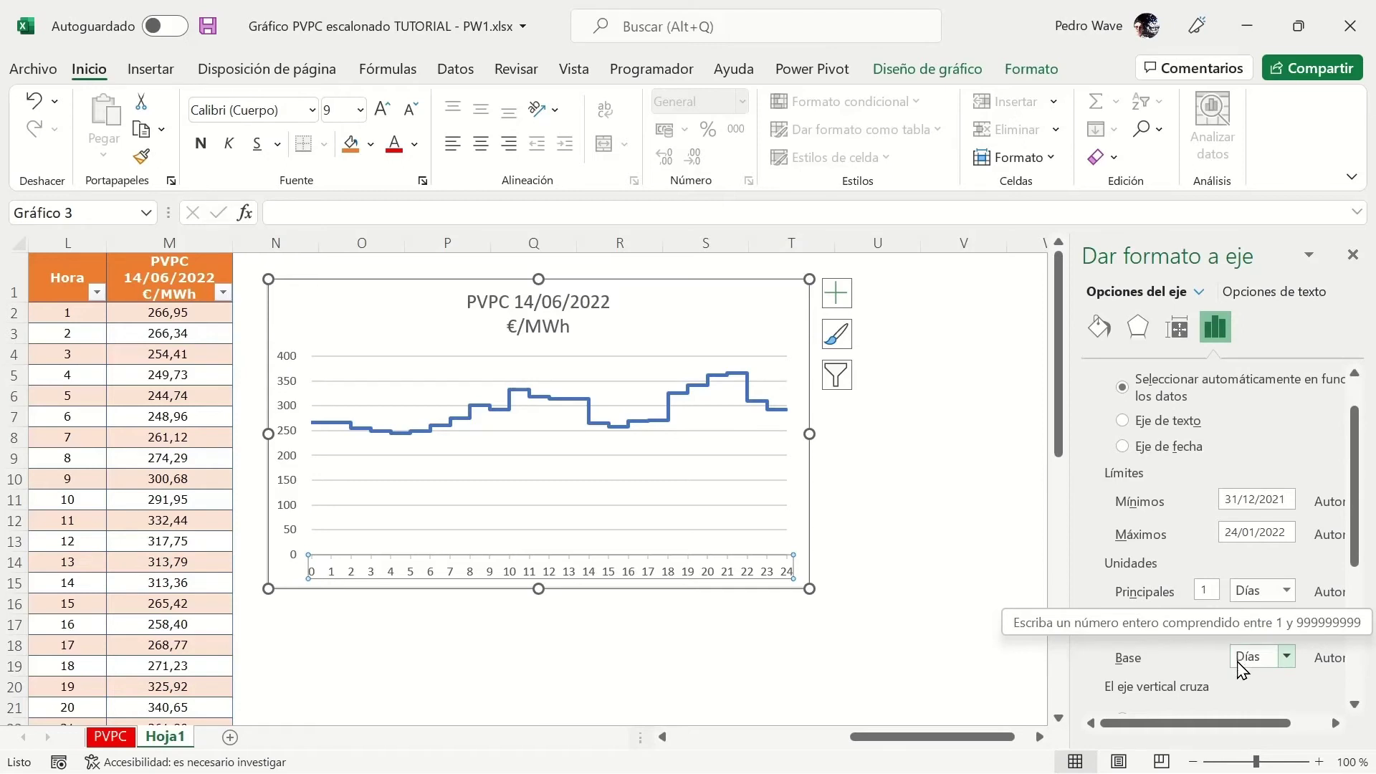
scroll(1243, 671, "down", 2)
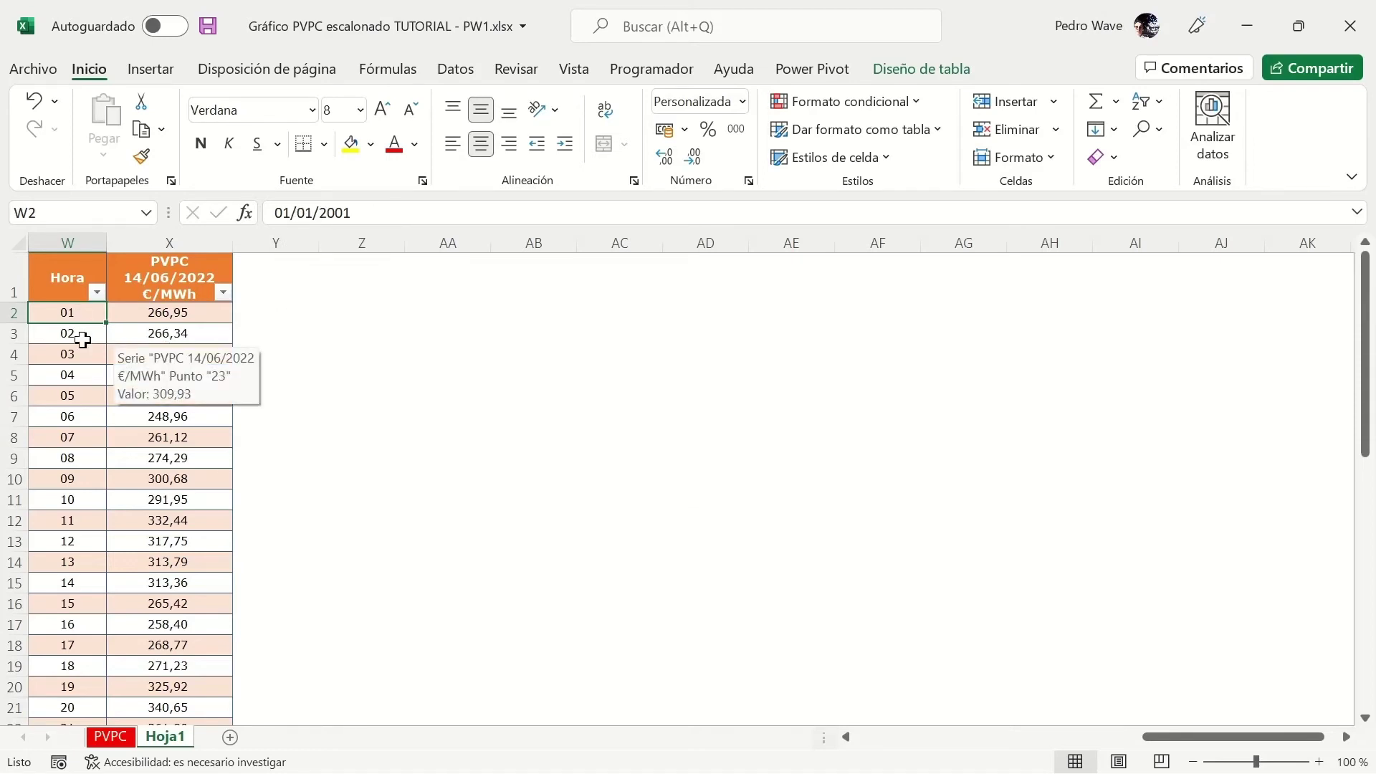
Step: Examine the custom number format of cell W2 and the date formulas in the Hora column down to hour 24
left_click(749, 181)
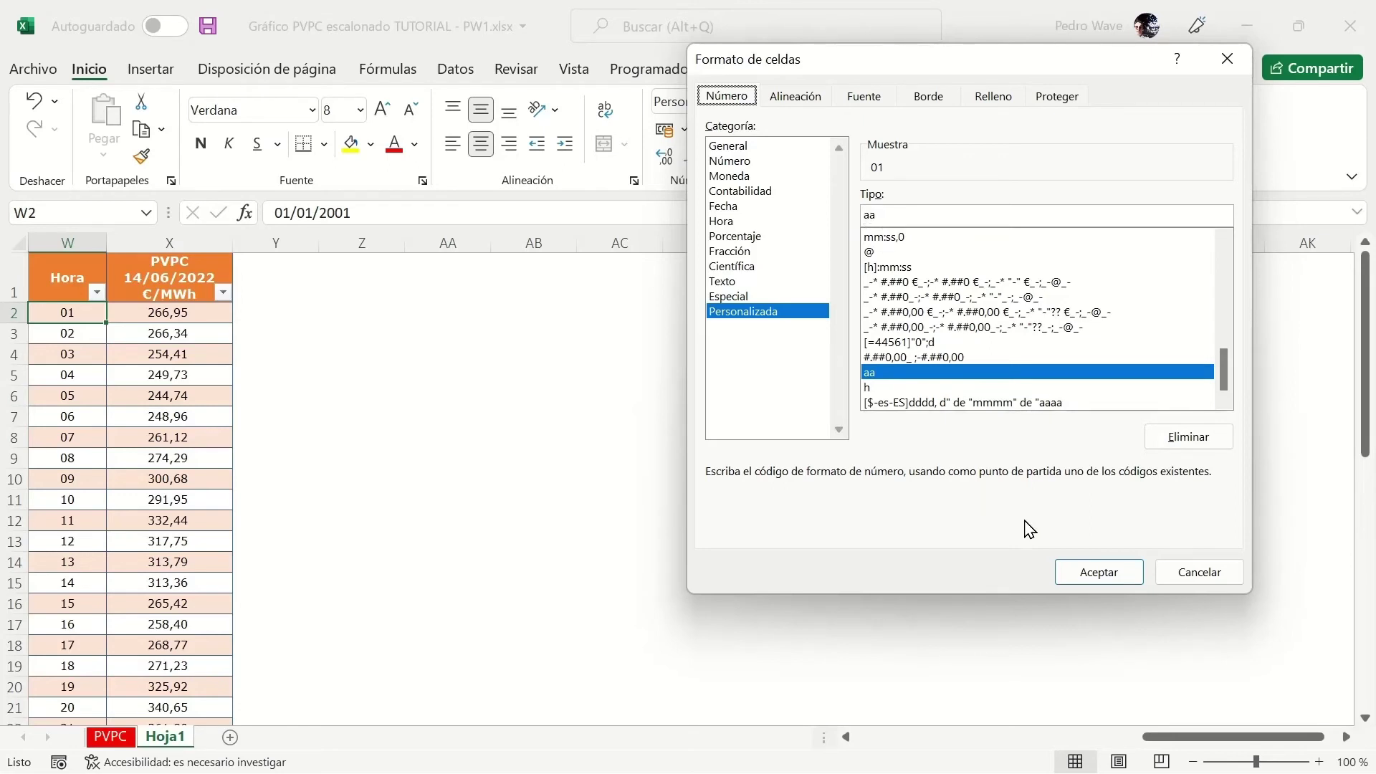
left_click(1192, 571)
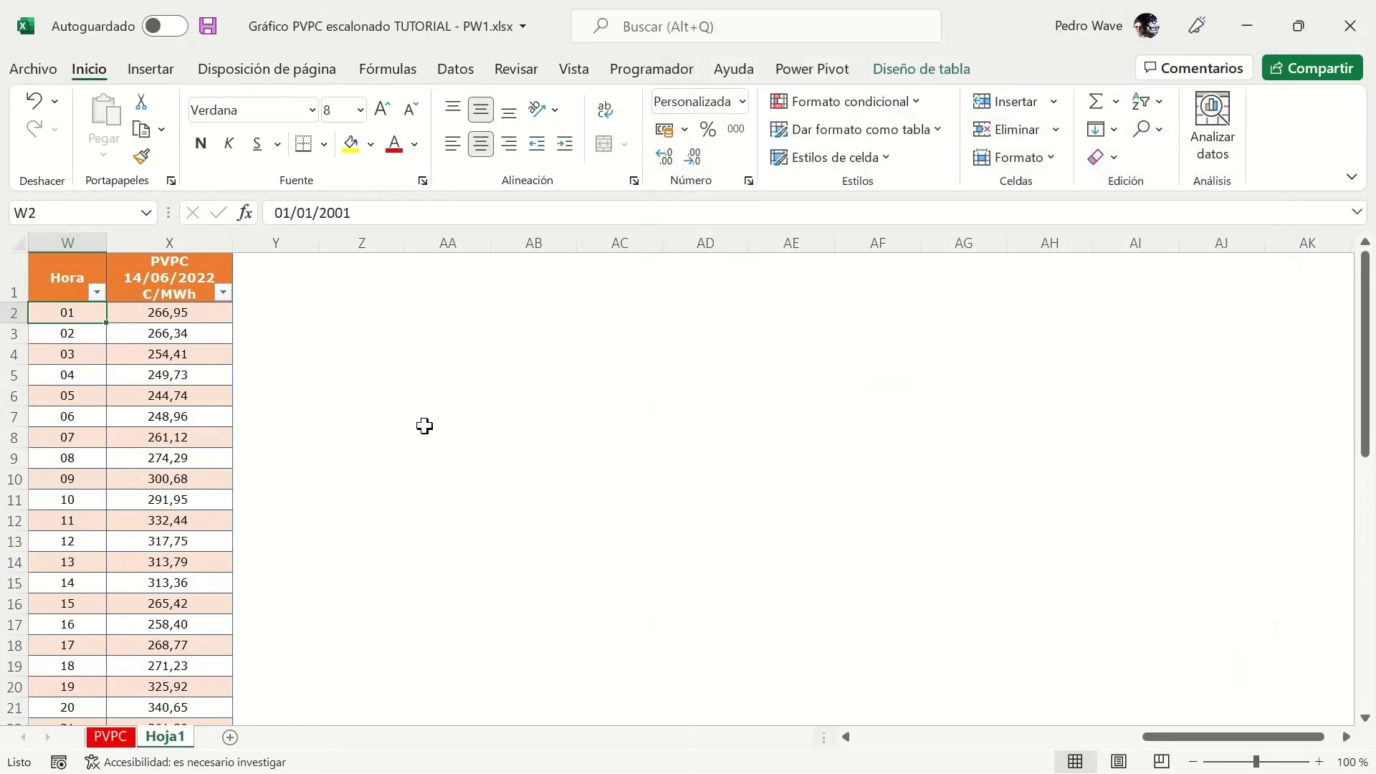
left_click(81, 337)
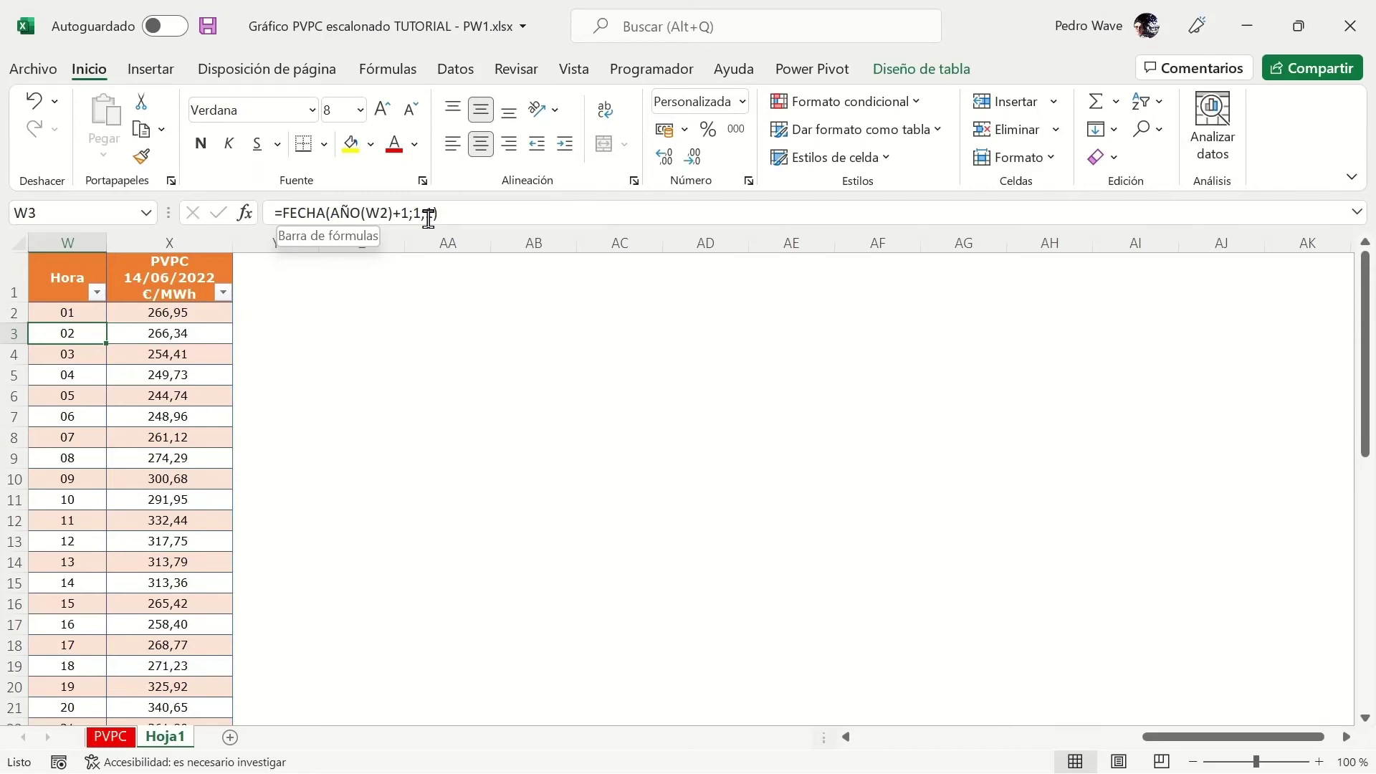
left_click(83, 353)
scroll(239, 627, "down", 1)
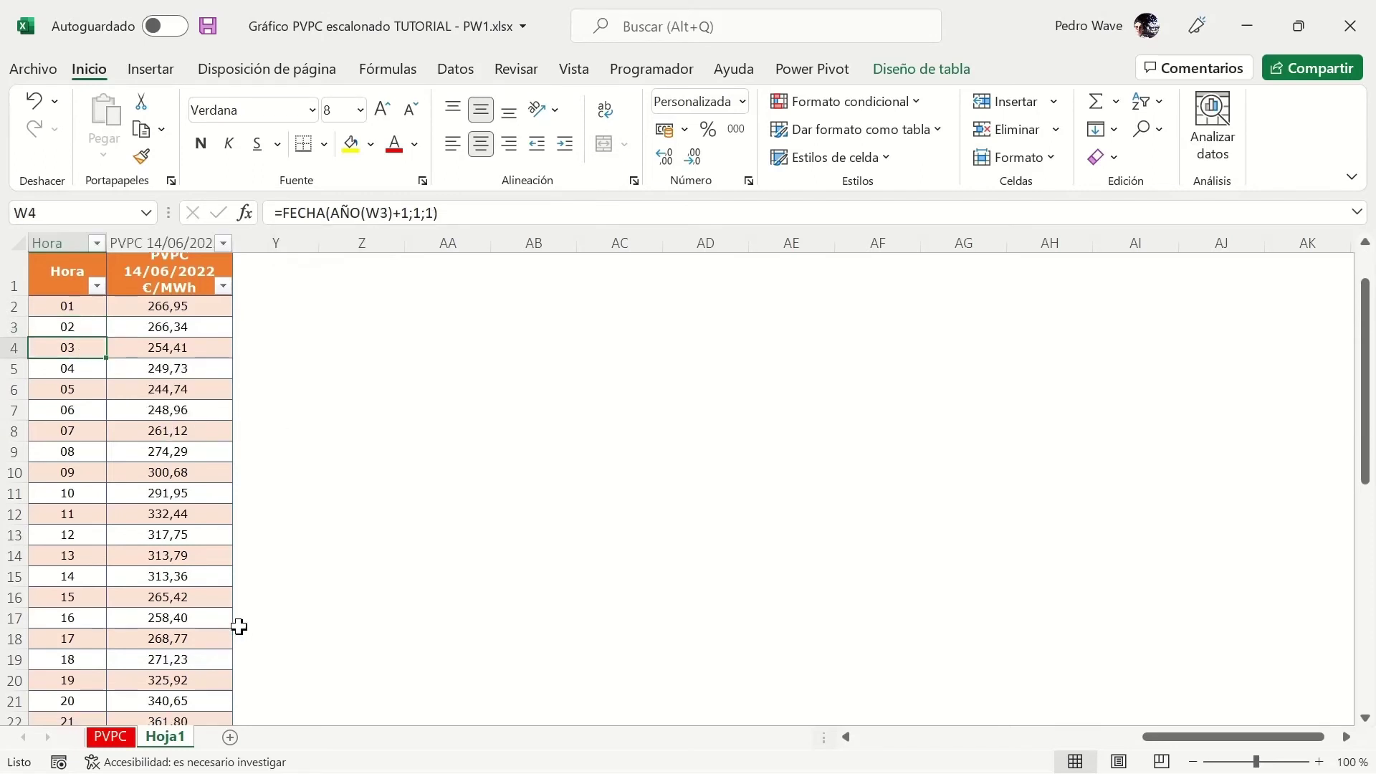
scroll(239, 627, "down", 2)
left_click(92, 658)
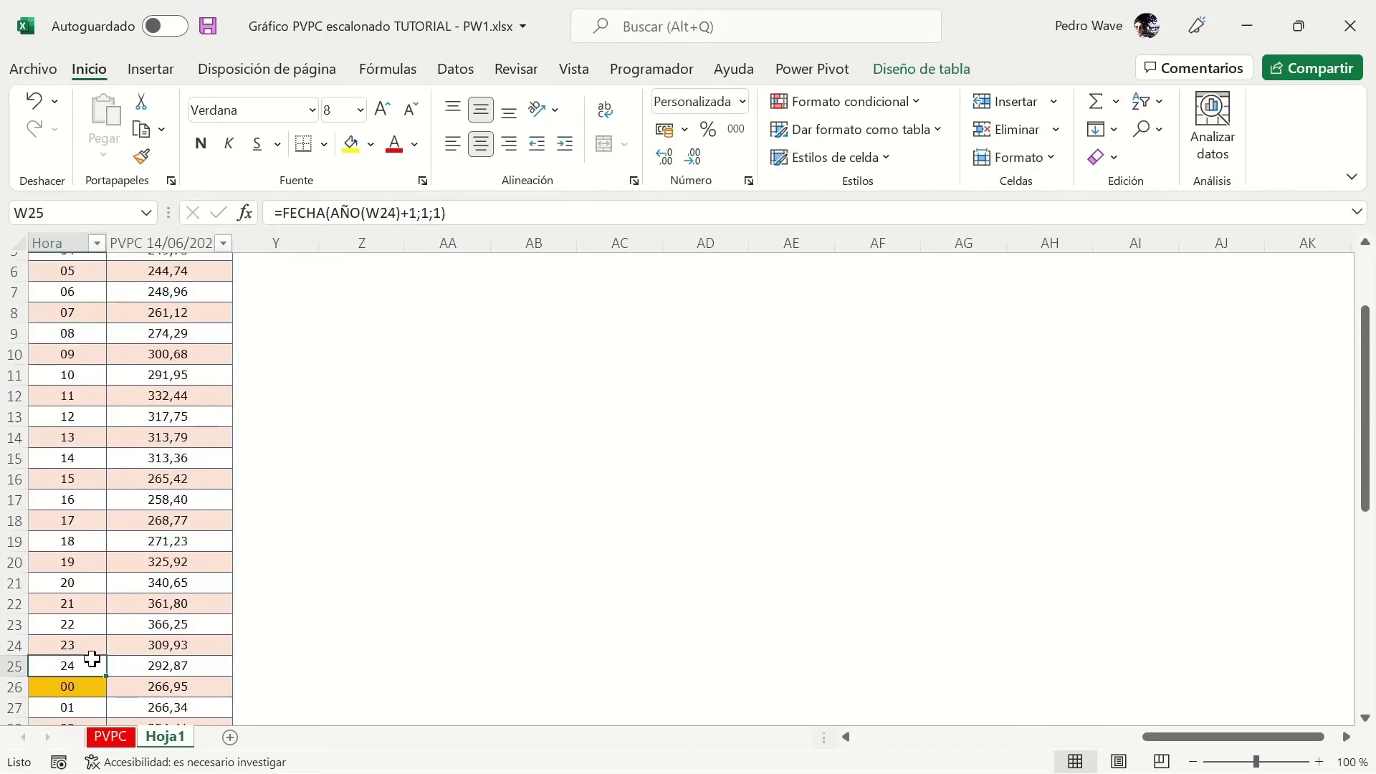
Step: Examine the second block of hours from W26 to W49, checking its start date, year formulas and the last cell's format previews
scroll(92, 658, "down", 1)
left_click(68, 625)
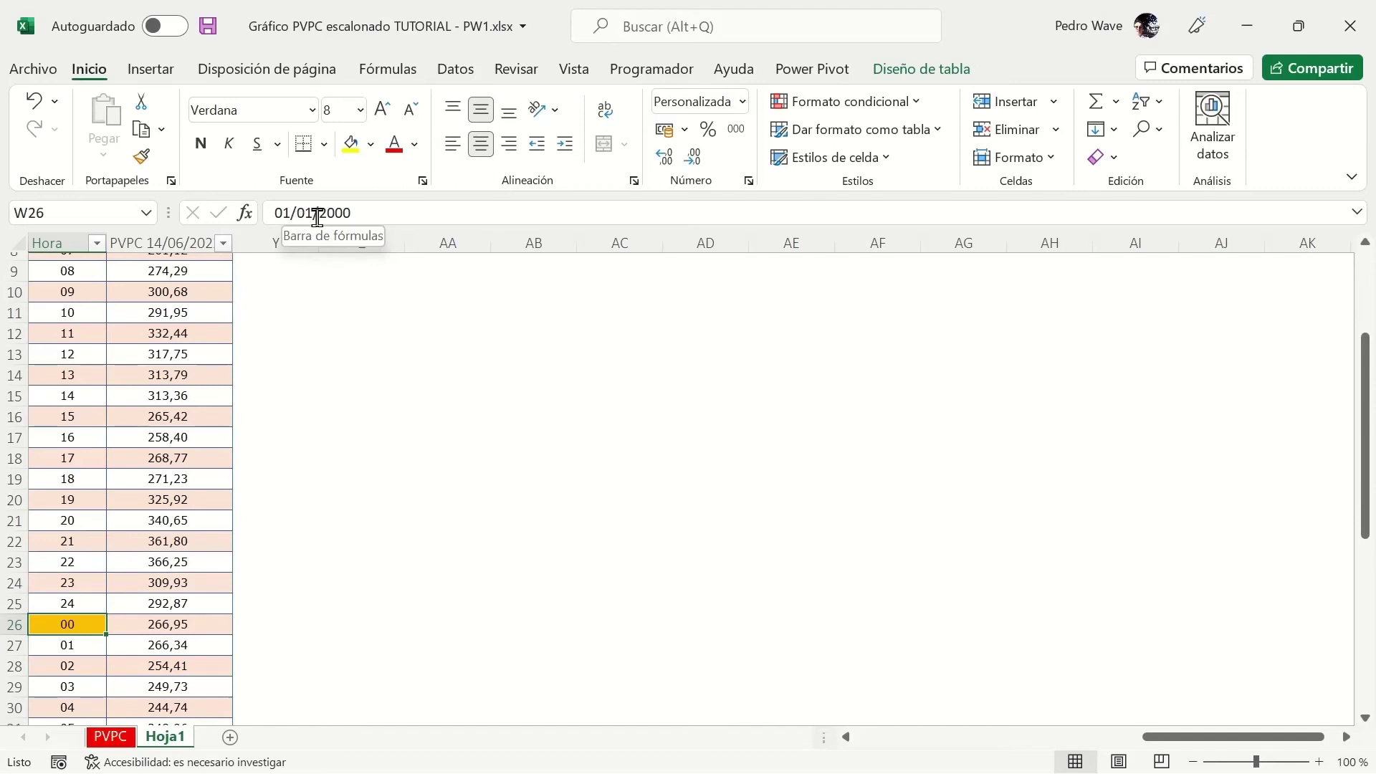
left_click(87, 649)
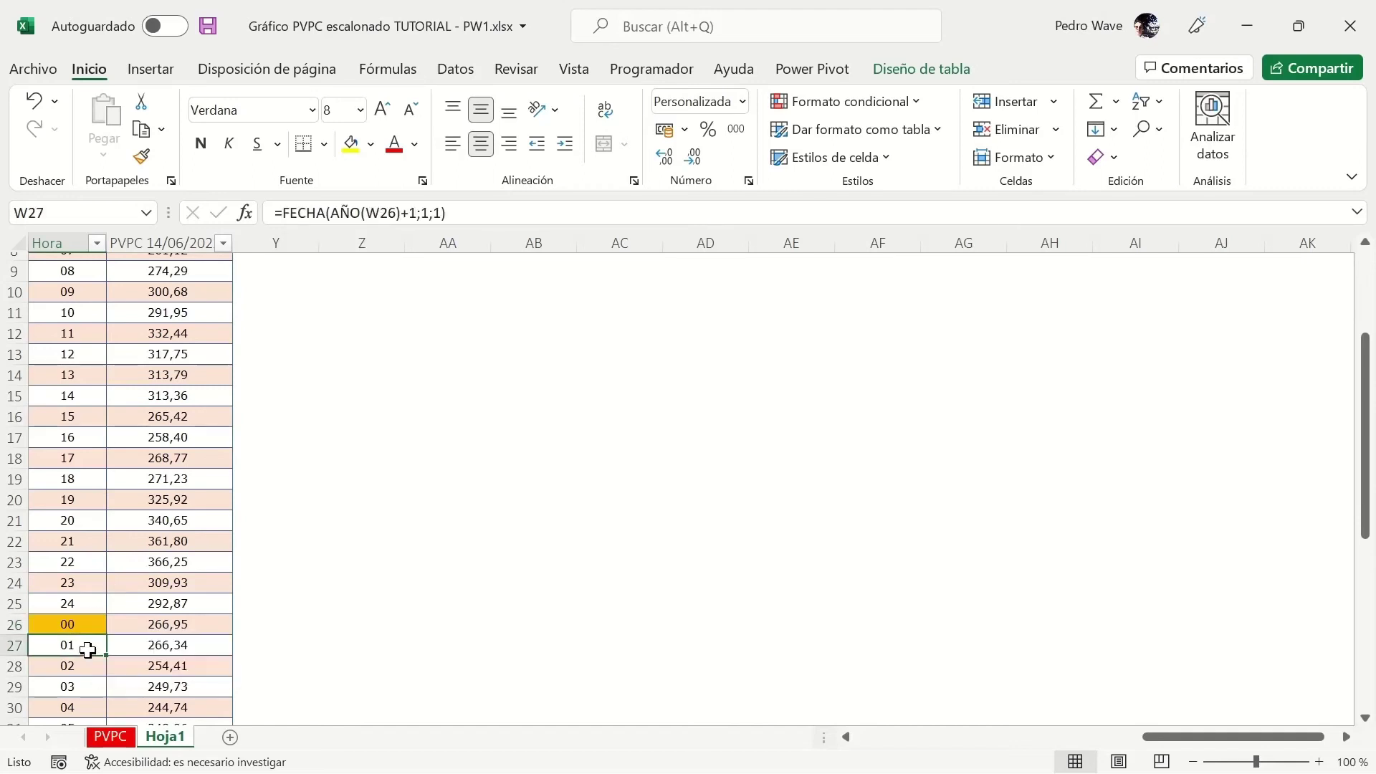
scroll(110, 639, "down", 1)
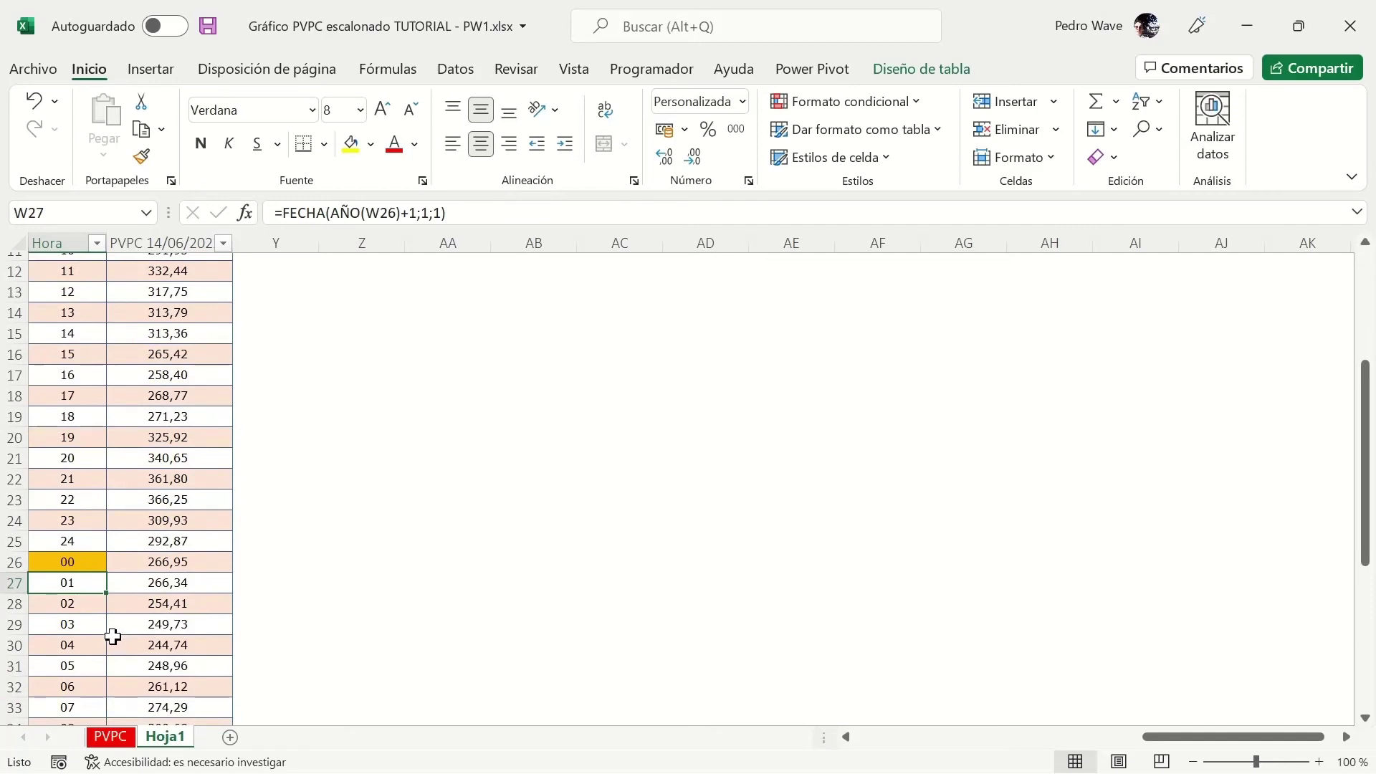
scroll(113, 636, "down", 6)
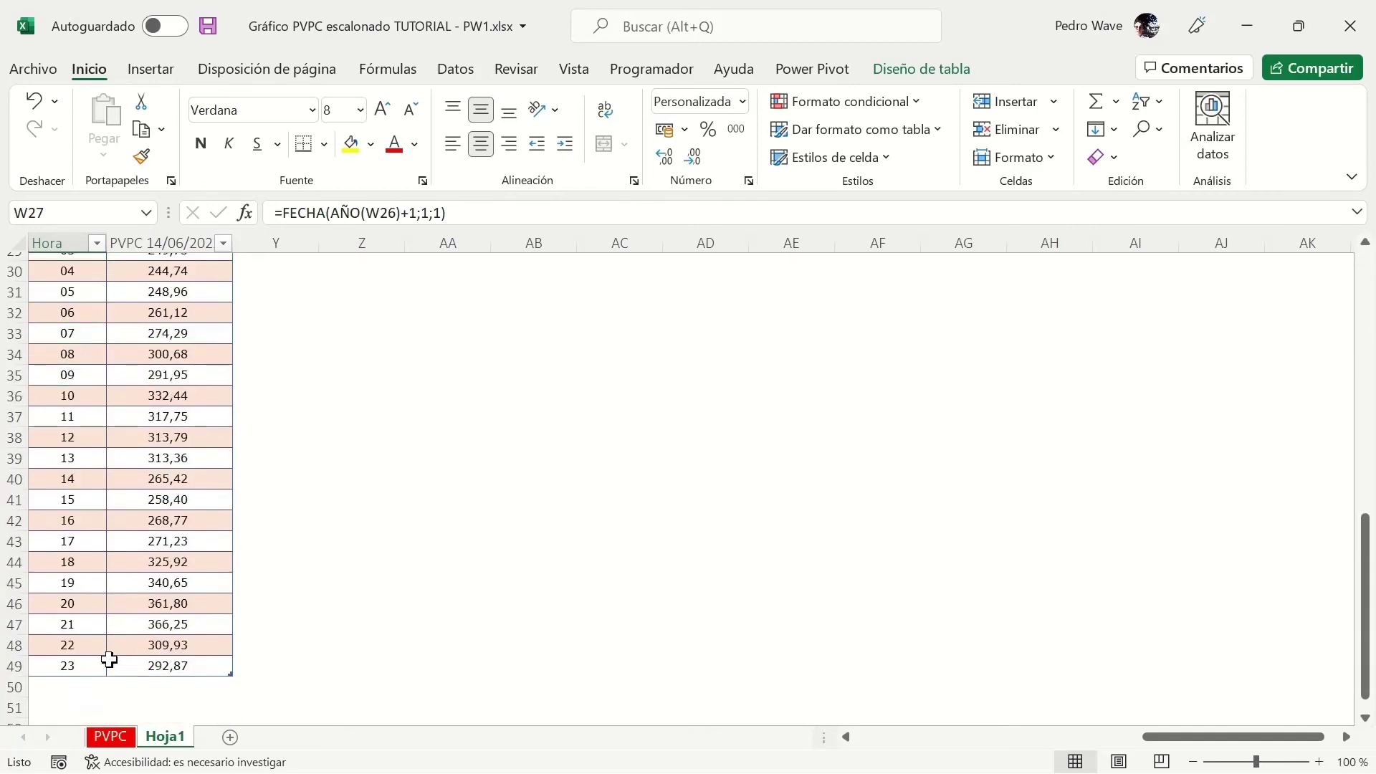
left_click(100, 664)
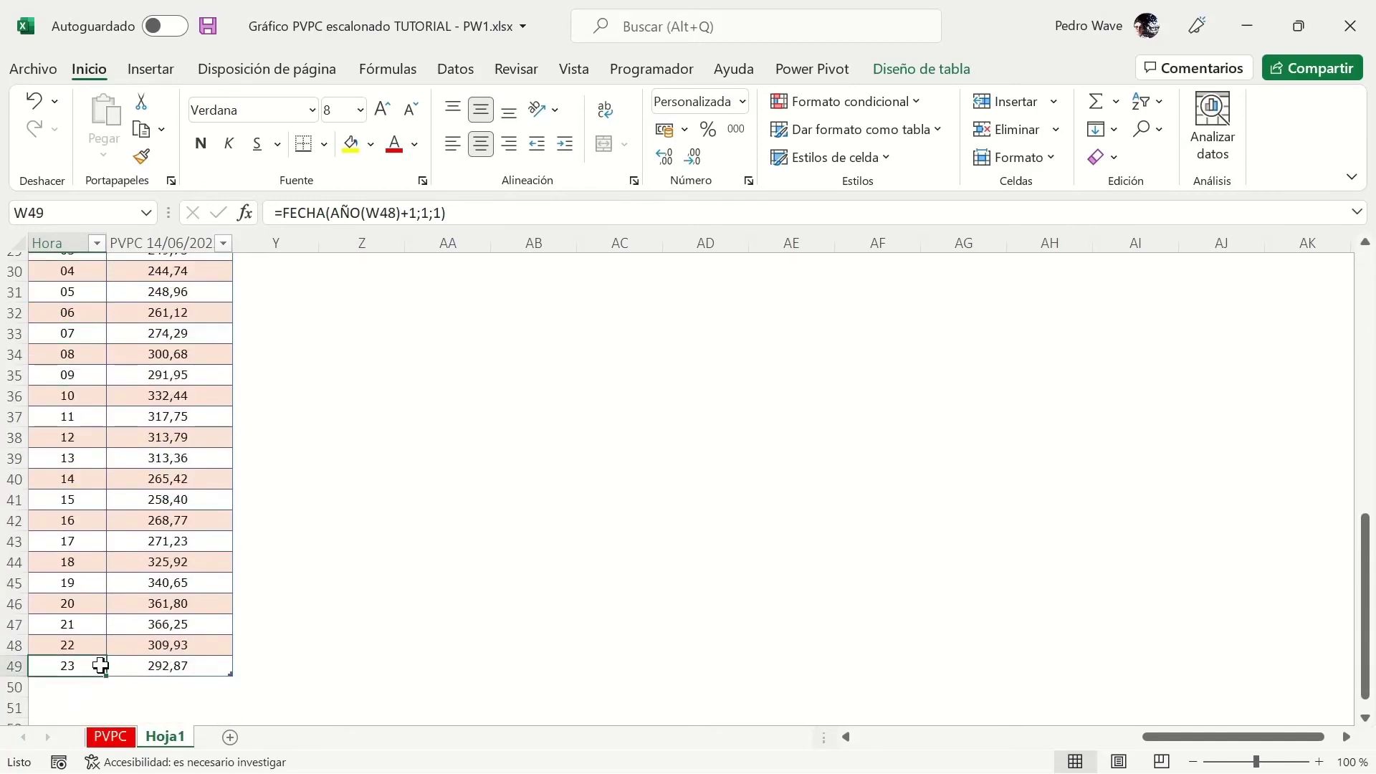
left_click(743, 111)
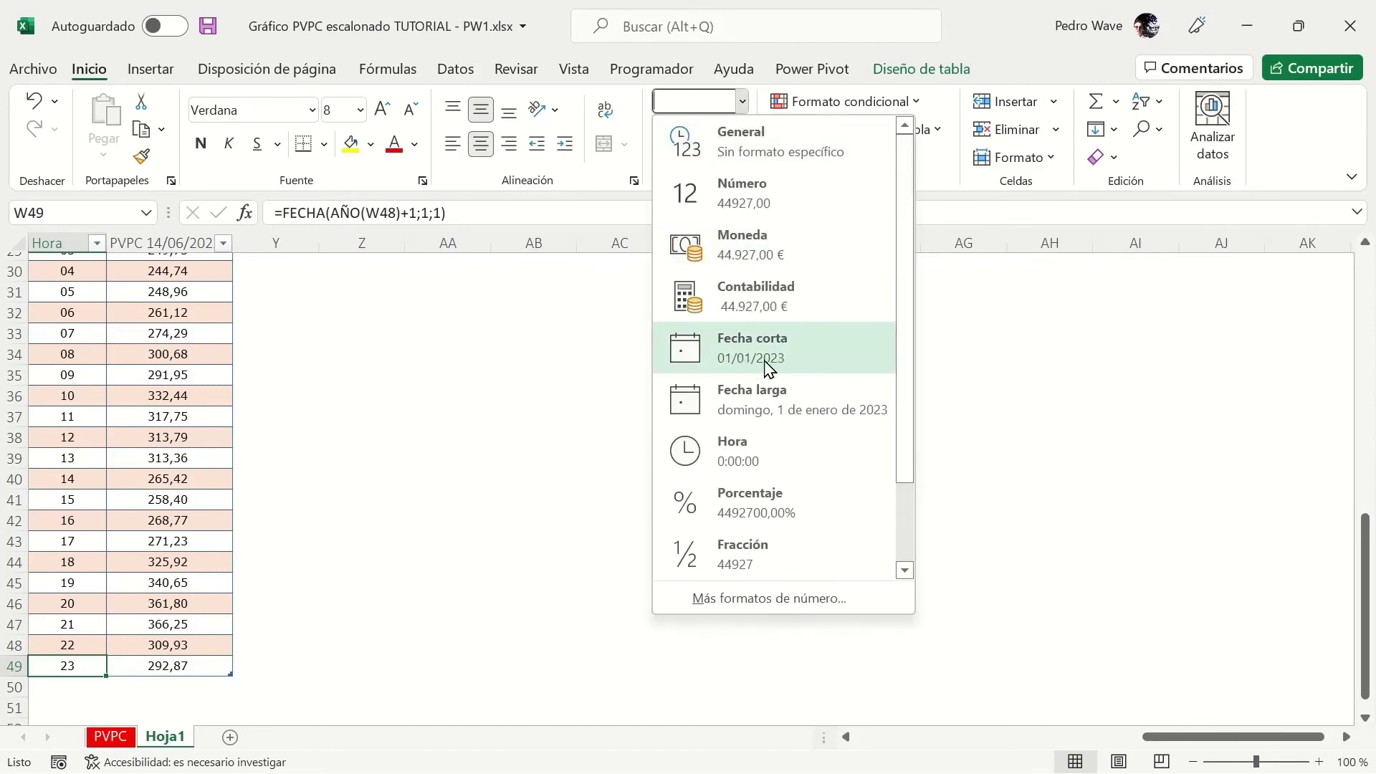
key("Escape")
Step: Examine the price formulas in column X, comparing the blocks X2:X25 and X26:X49
scroll(421, 505, "up", 8)
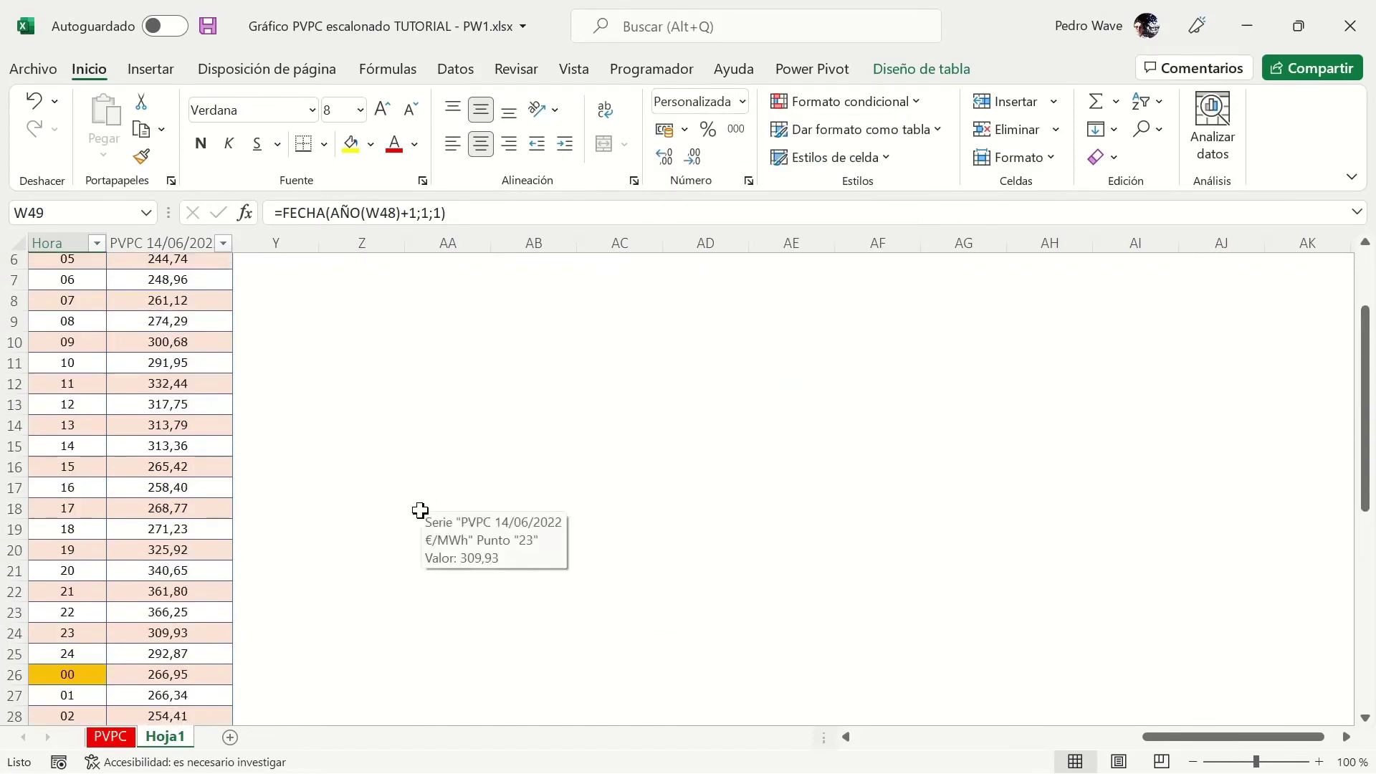
scroll(421, 510, "up", 3)
left_click(212, 315)
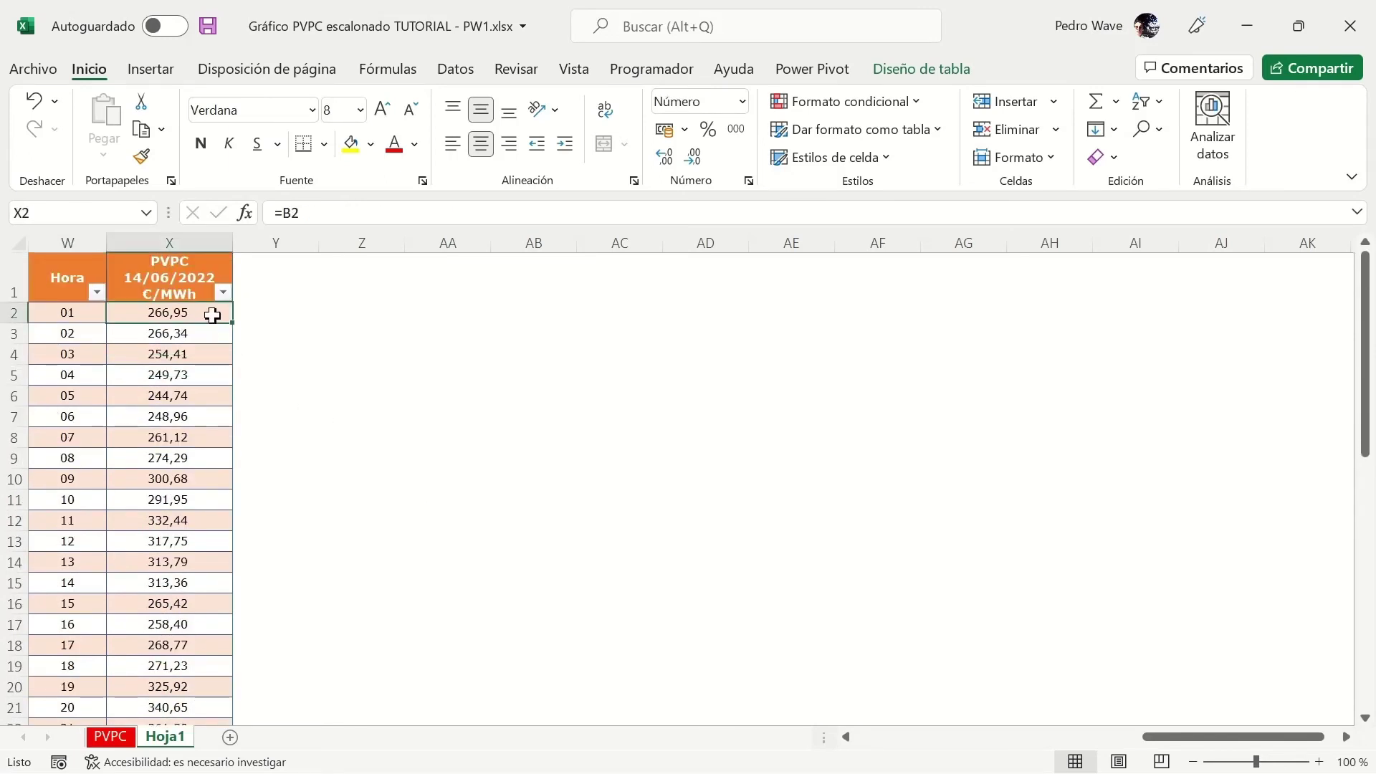
scroll(204, 430, "down", 4)
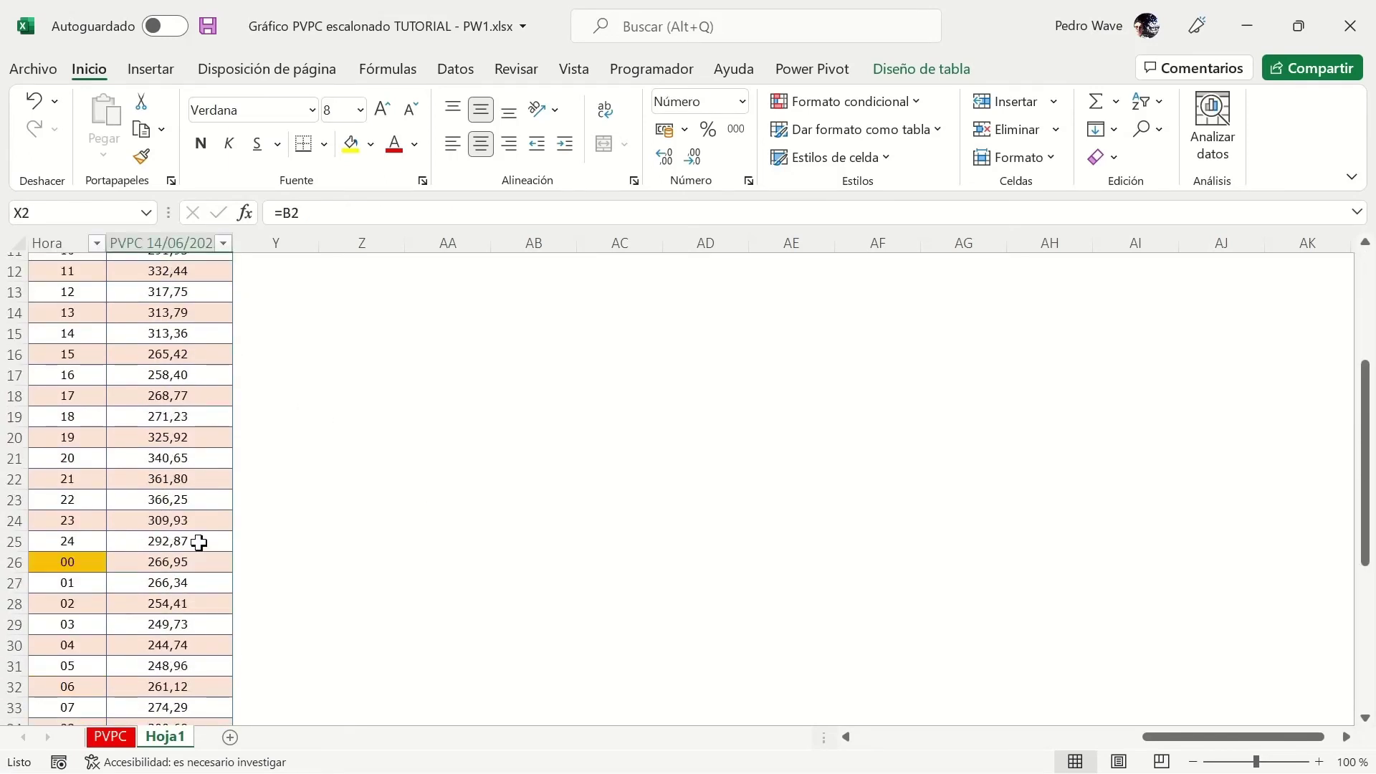
left_click(199, 542, "shift")
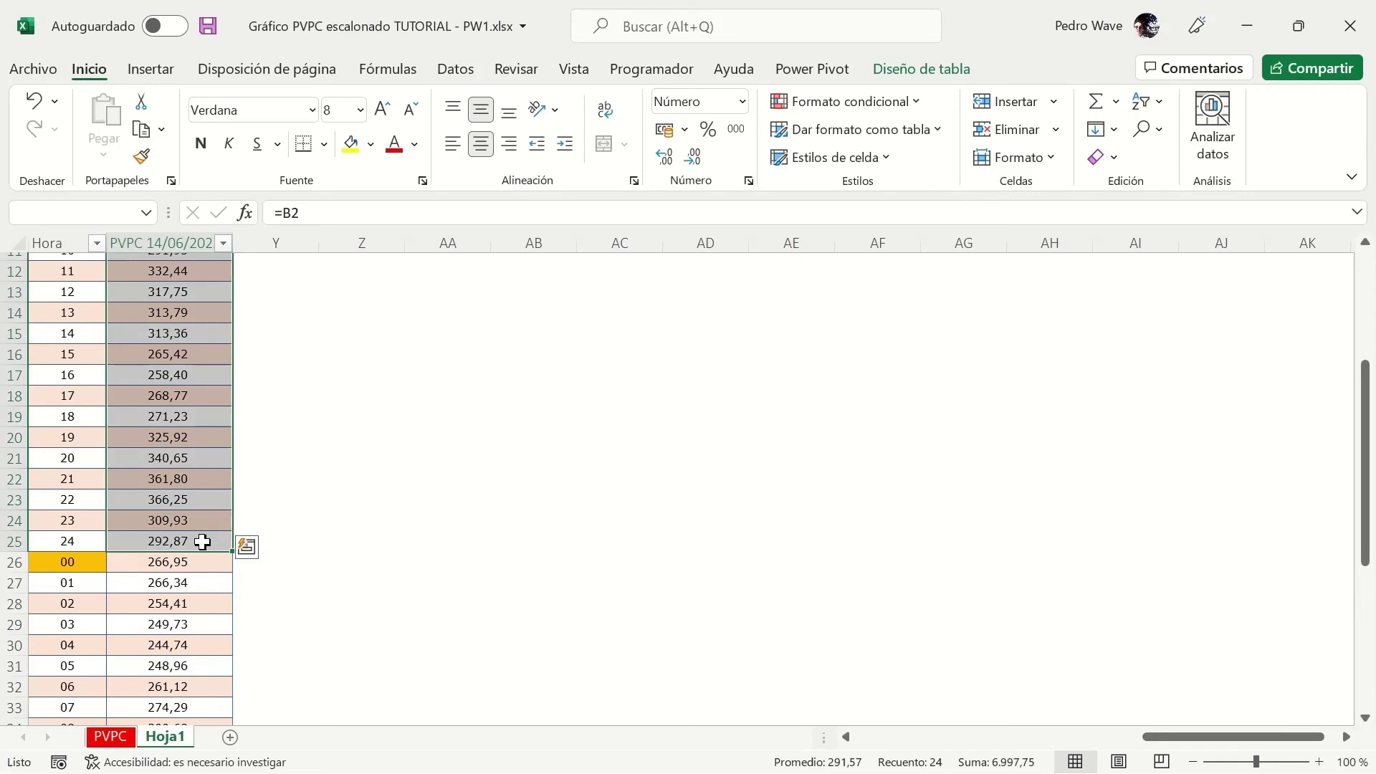
left_click(204, 562)
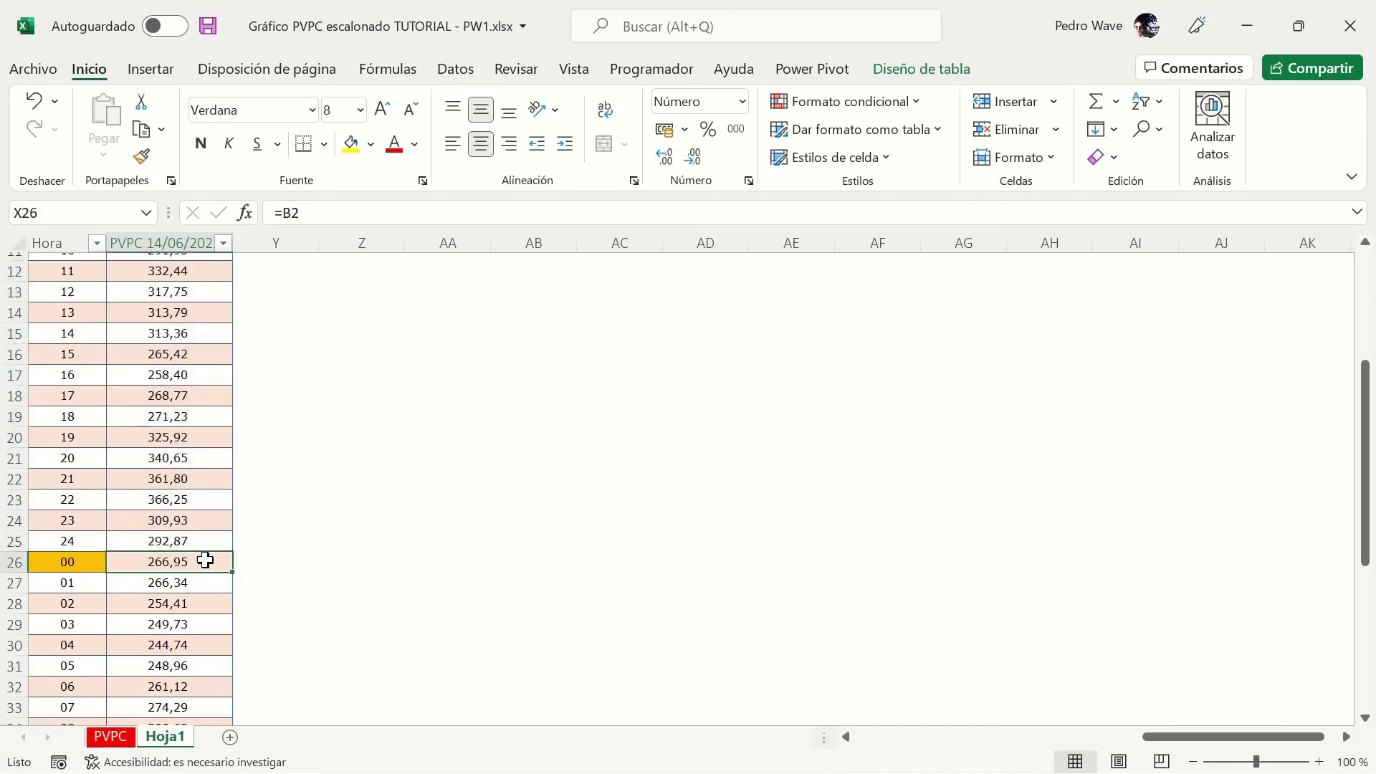
scroll(208, 564, "down", 2)
scroll(208, 564, "down", 4)
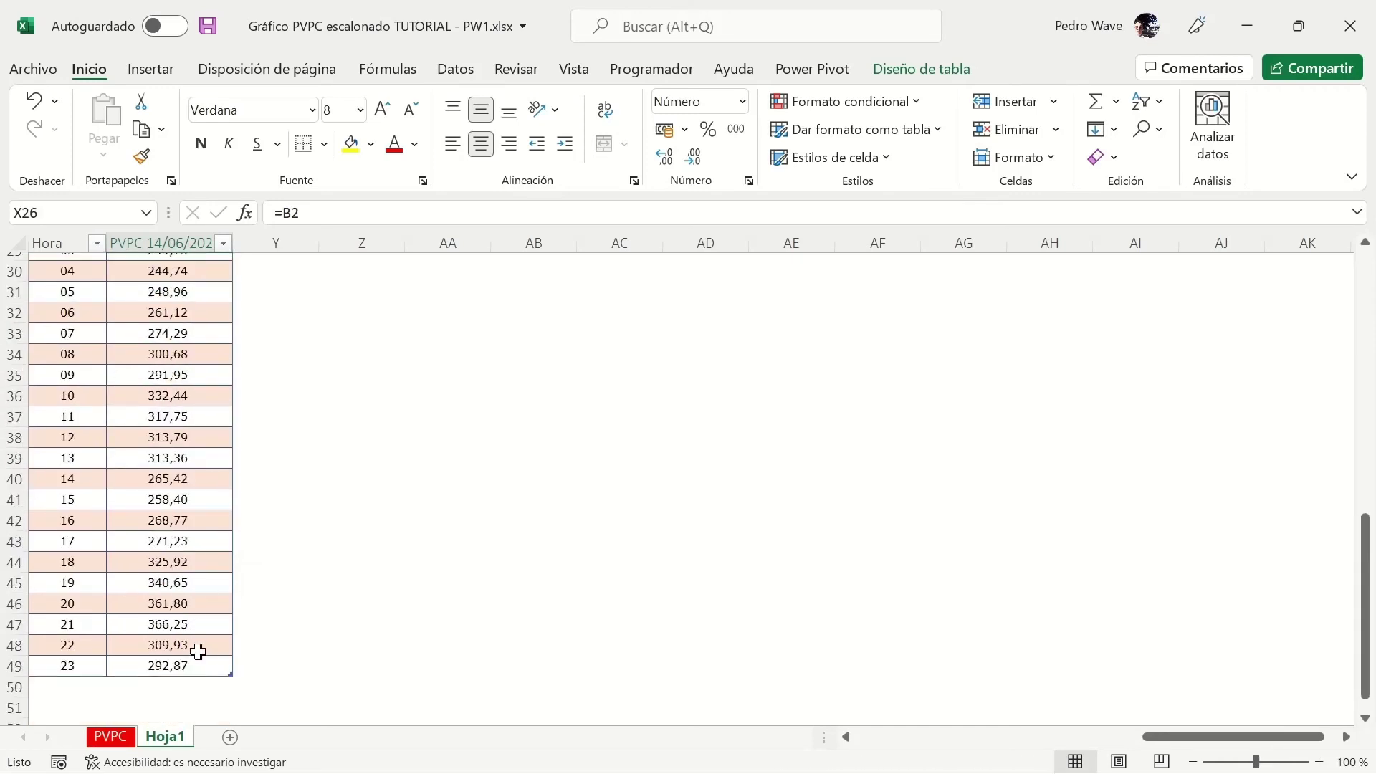
left_click(201, 666, "shift")
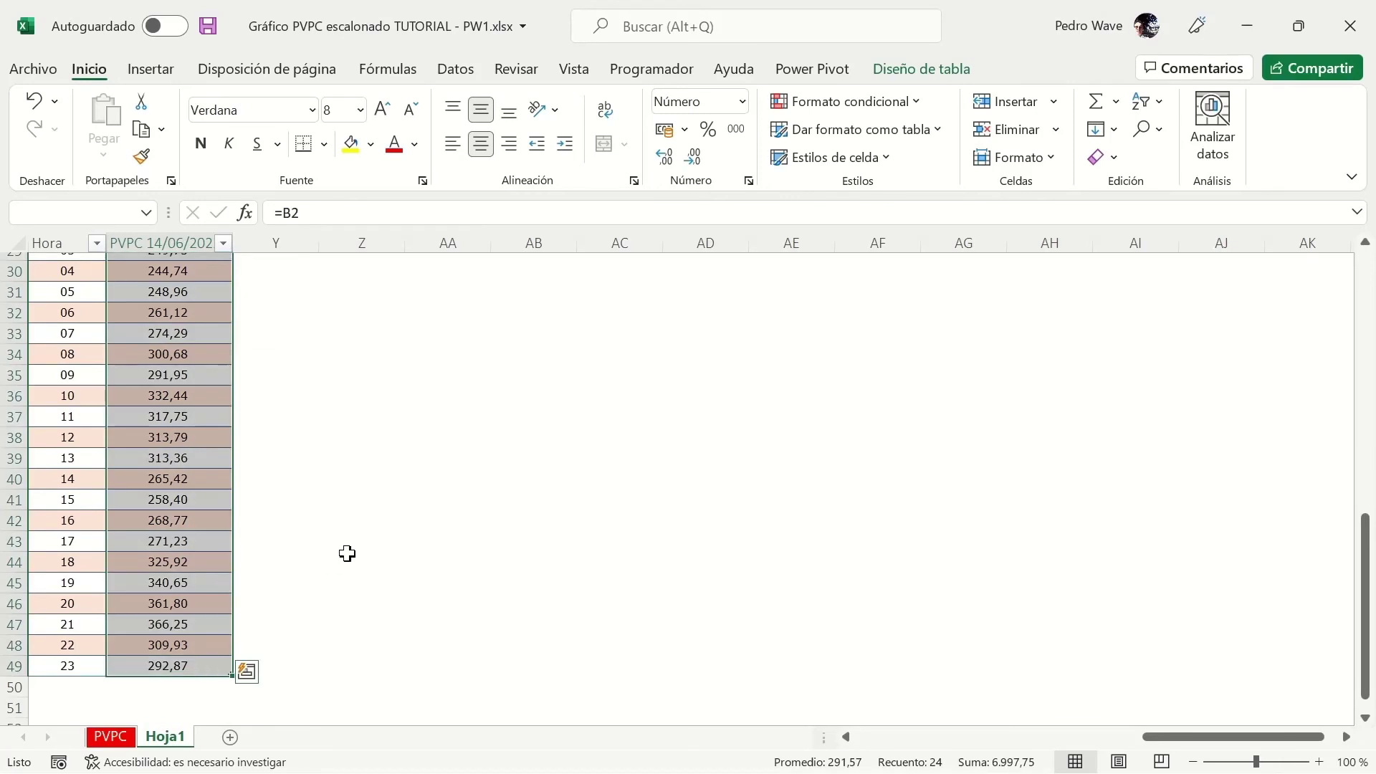
scroll(351, 552, "up", 4)
scroll(368, 545, "up", 6)
left_click(213, 338)
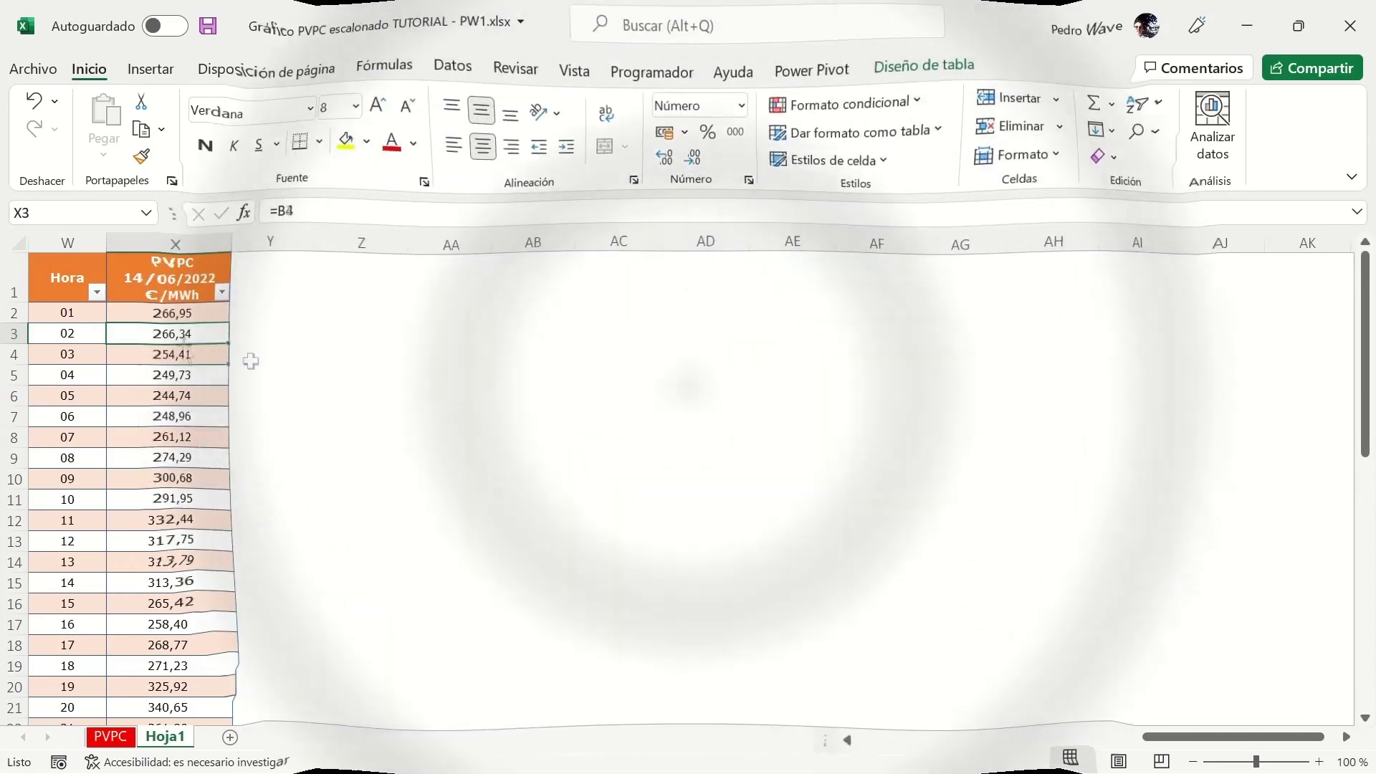
Step: Insert the recommended Líneas chart from the Hora and PVPC table in columns W:X and place it beside the table, starting in column Y
left_click(180, 351)
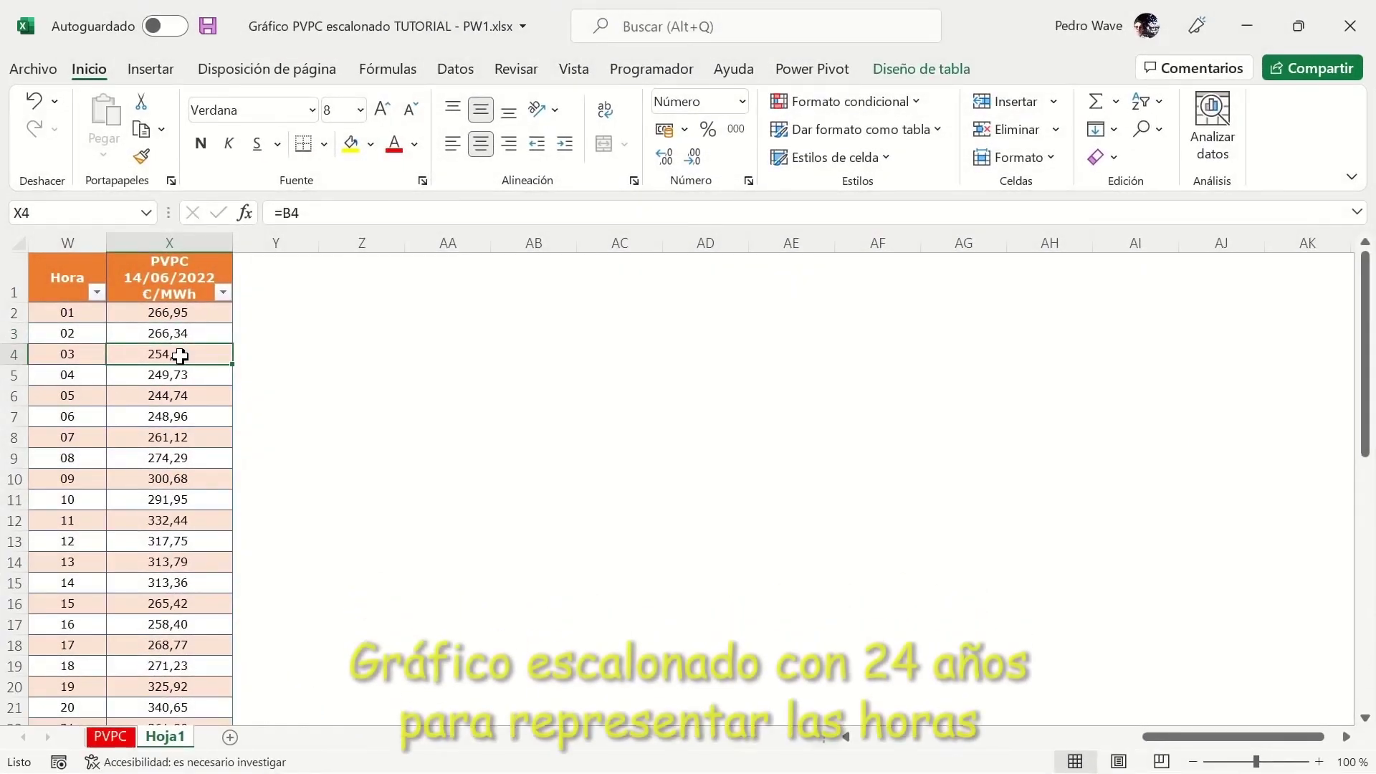
left_click(152, 70)
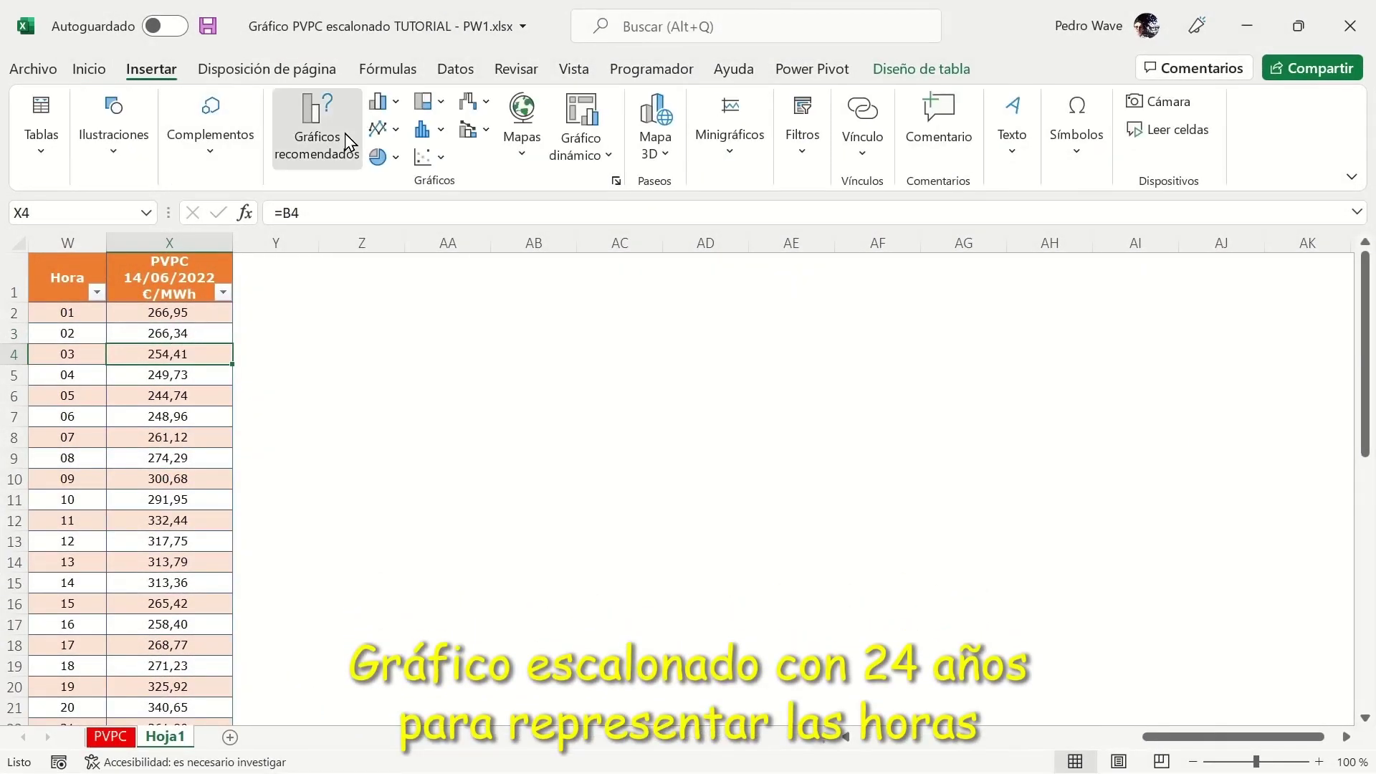
left_click(345, 134)
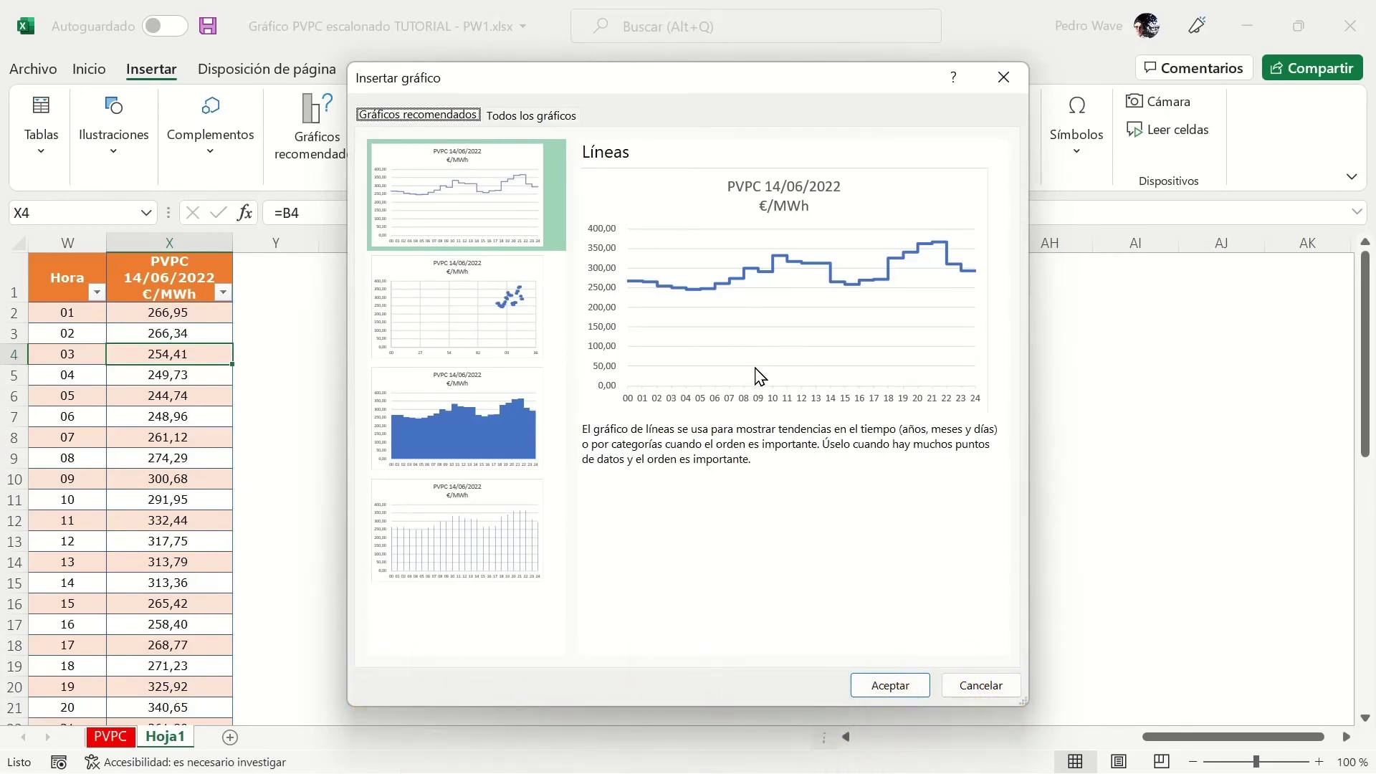
left_click(900, 692)
left_click_drag(516, 337, 333, 284)
Step: Format the new chart's vertical axis numbers with 0 decimal places
left_click(283, 390)
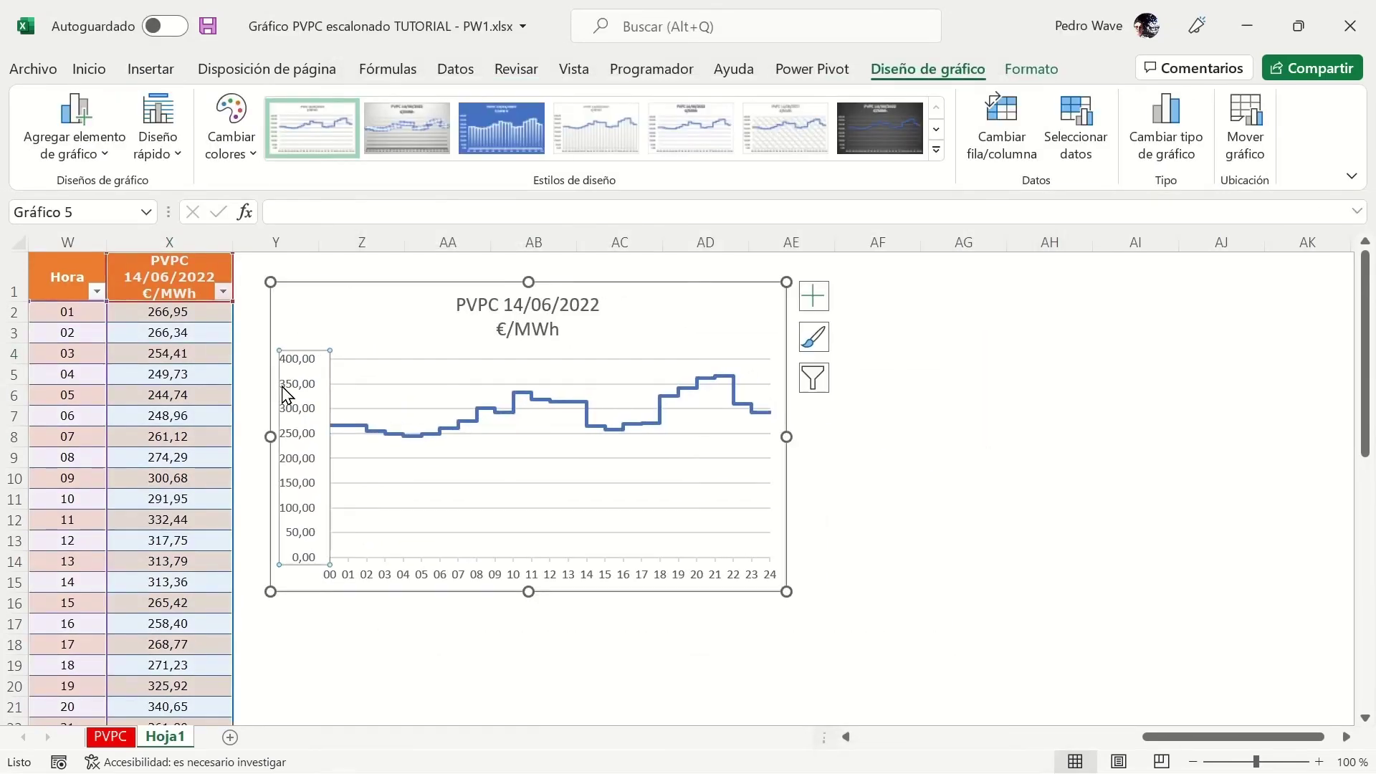
right_click(284, 392)
left_click(390, 661)
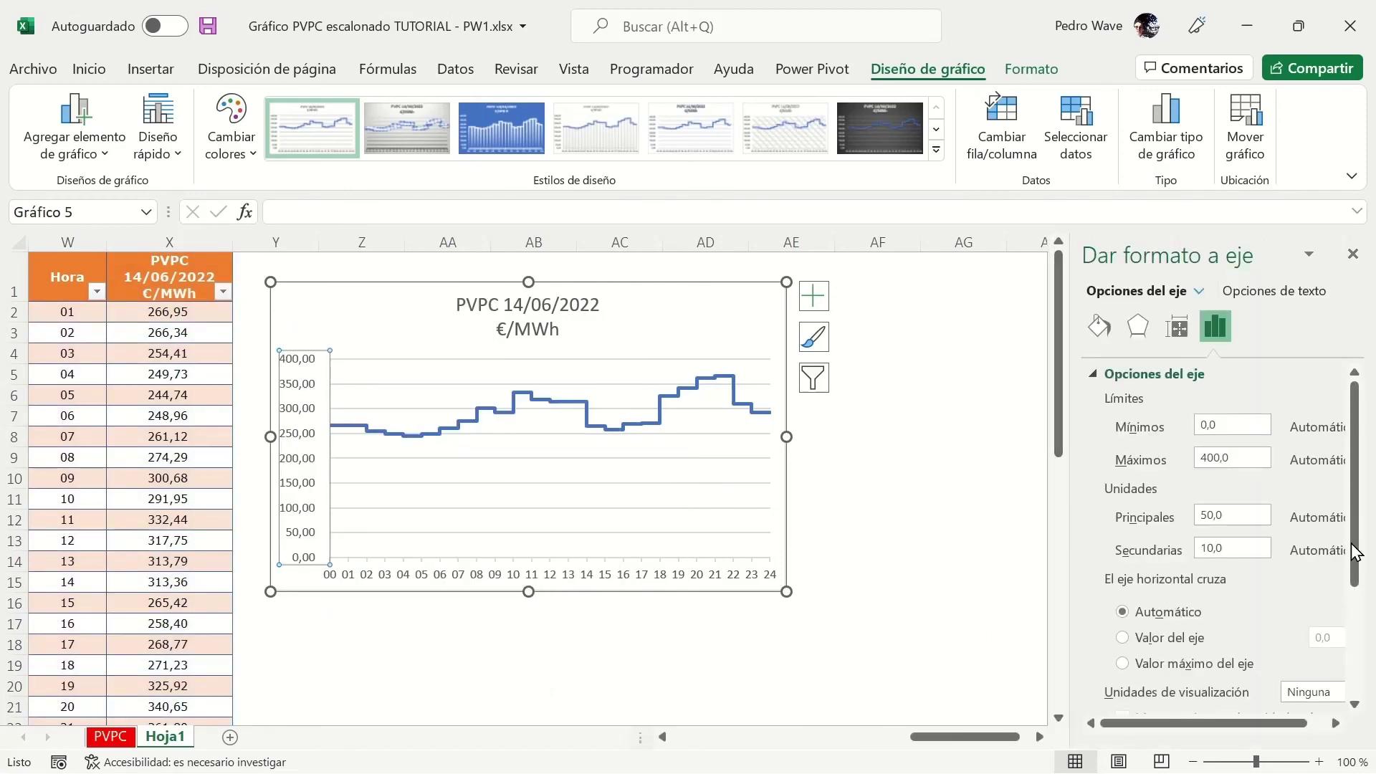
left_click_drag(1355, 553, 1360, 696)
left_click(1097, 702)
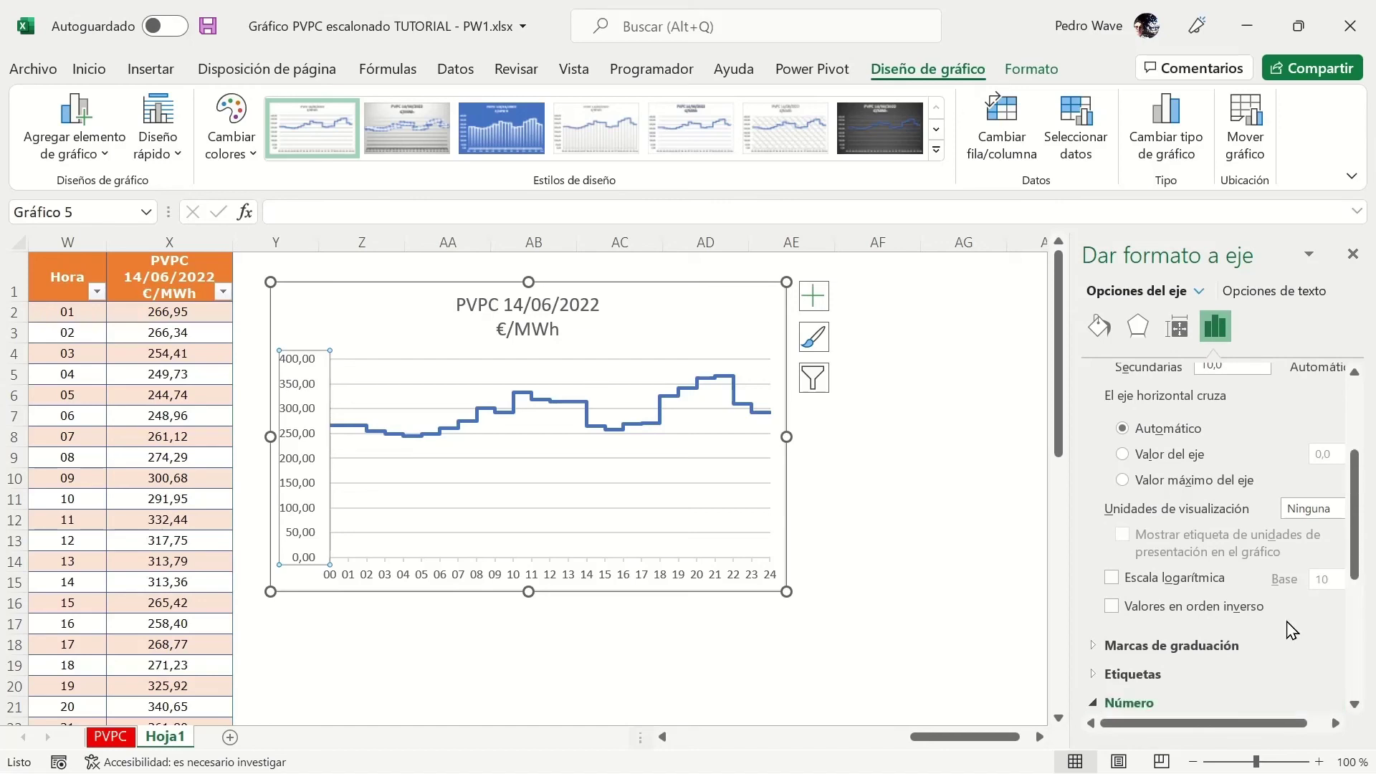
double_click(1279, 577)
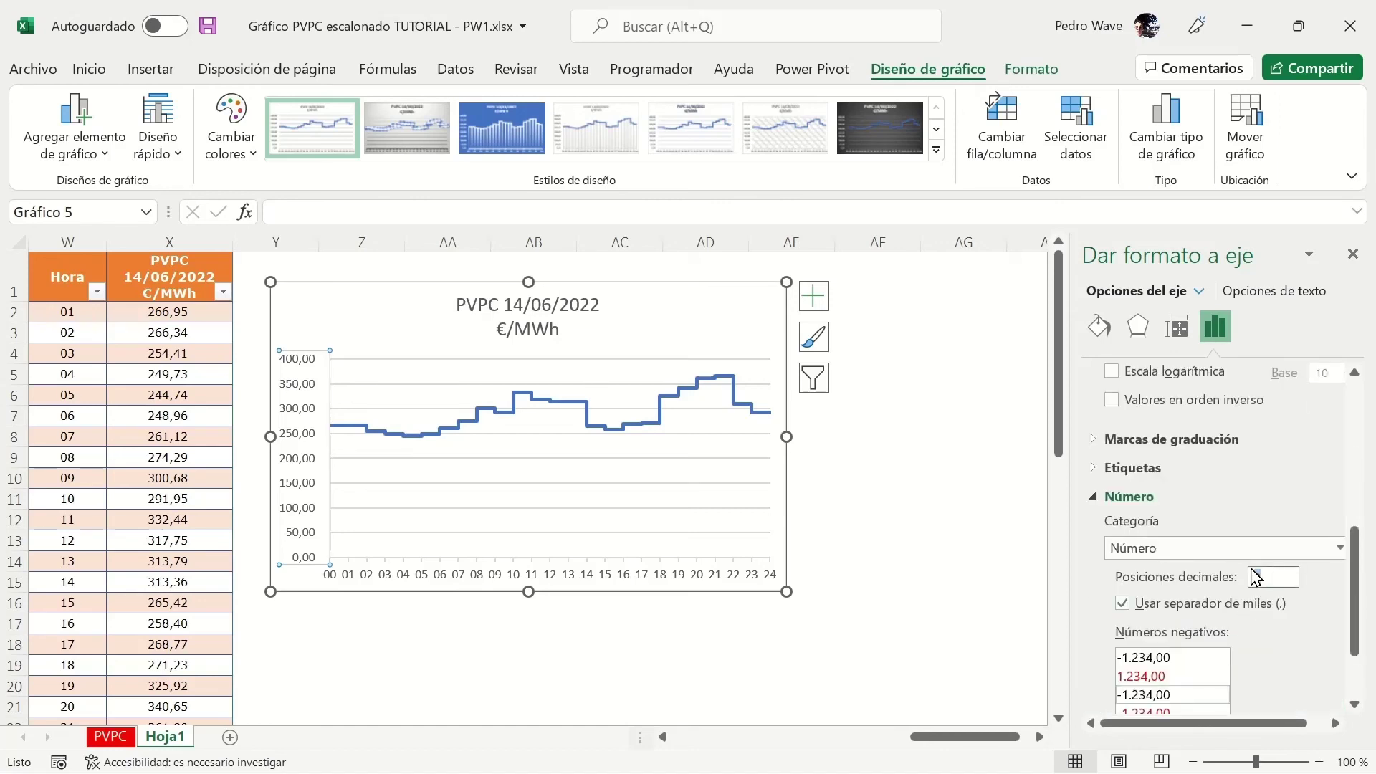
type("0")
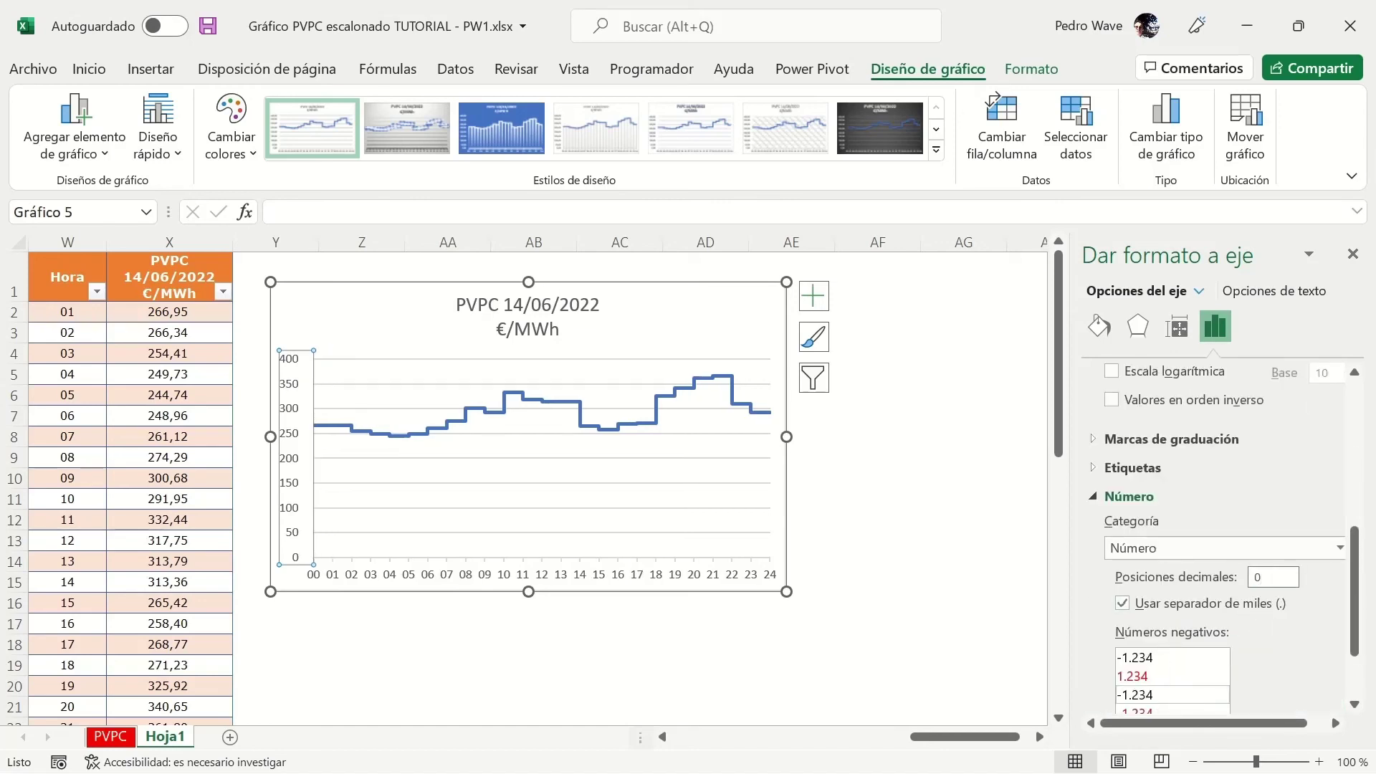
left_click(854, 662)
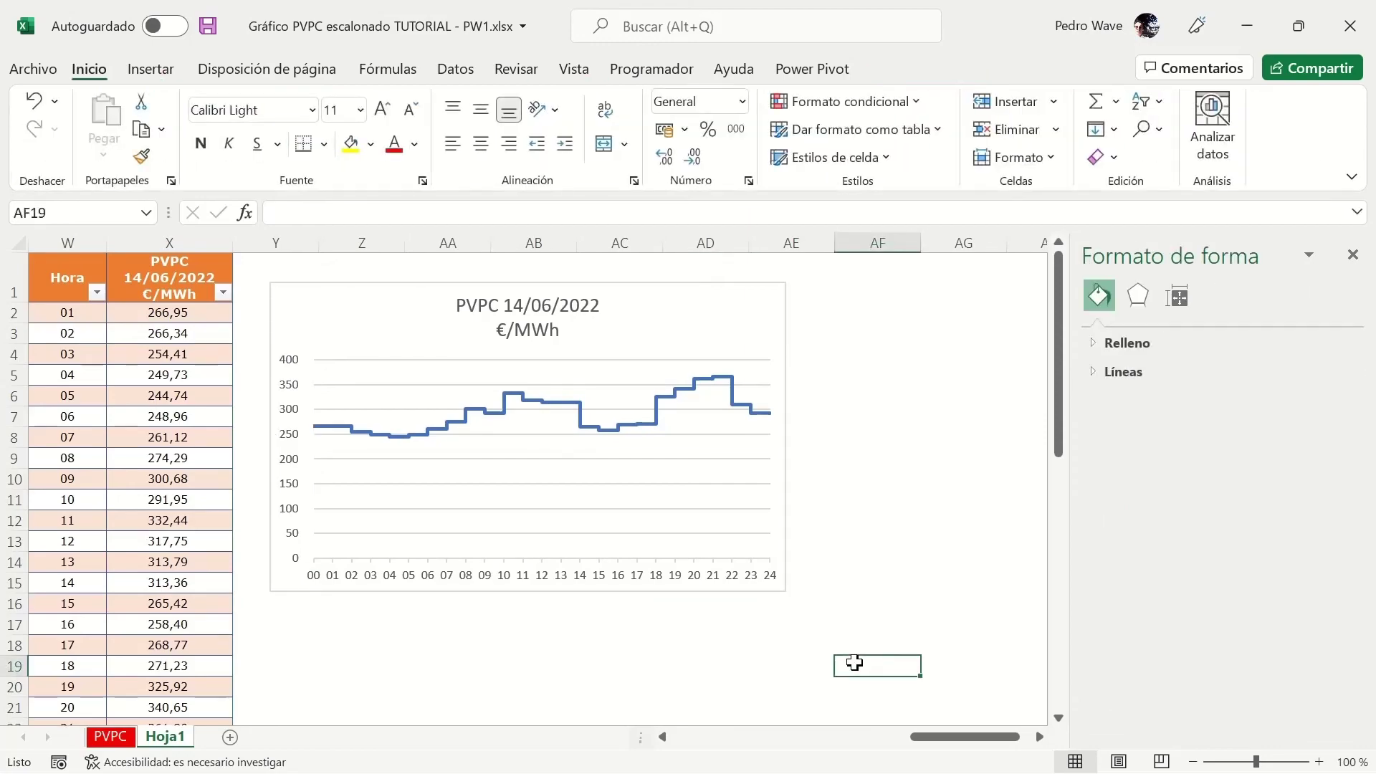
key("ctrl")
key("Left")
key("Left")
key("Left")
key("Up")
key("Up")
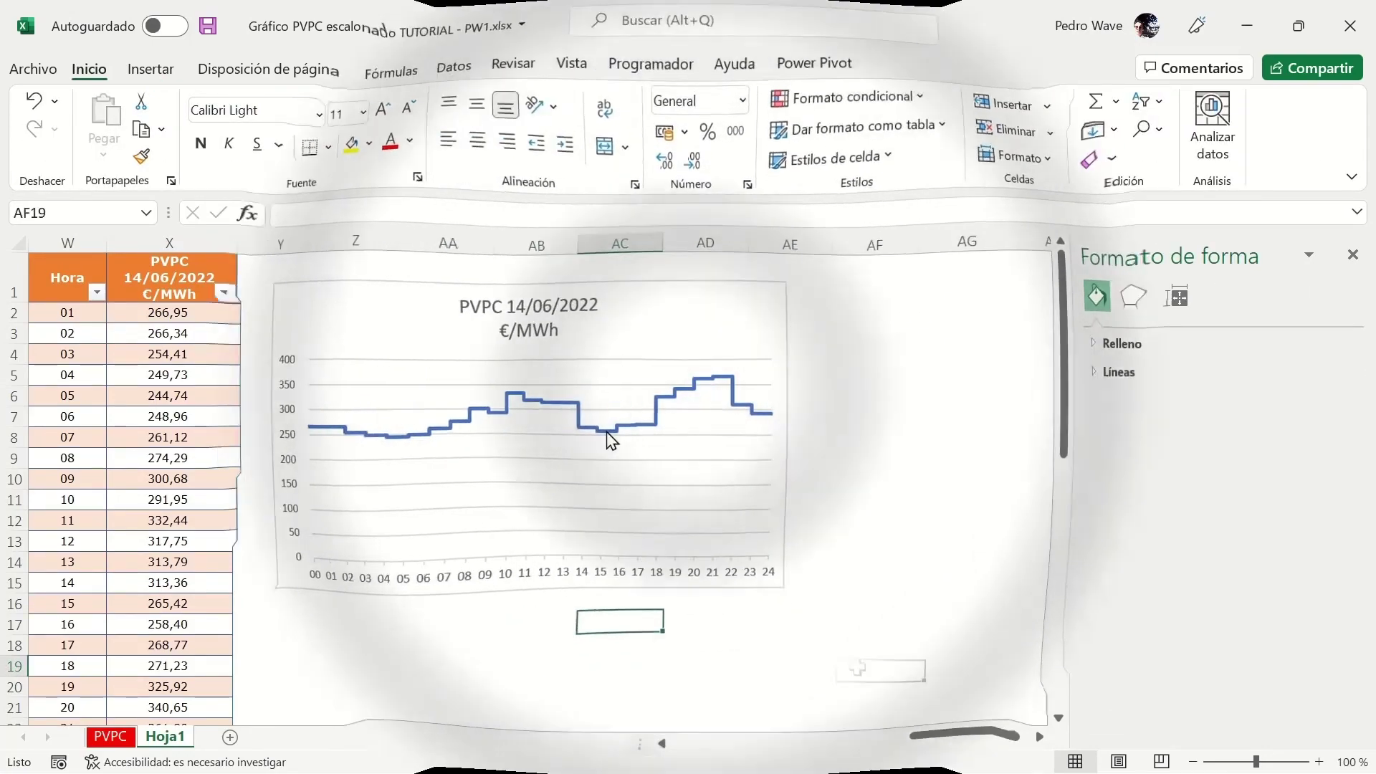
Step: Format the line chart's horizontal date axis with base unit Años and the axis position En marcas de graduación
left_click(448, 577)
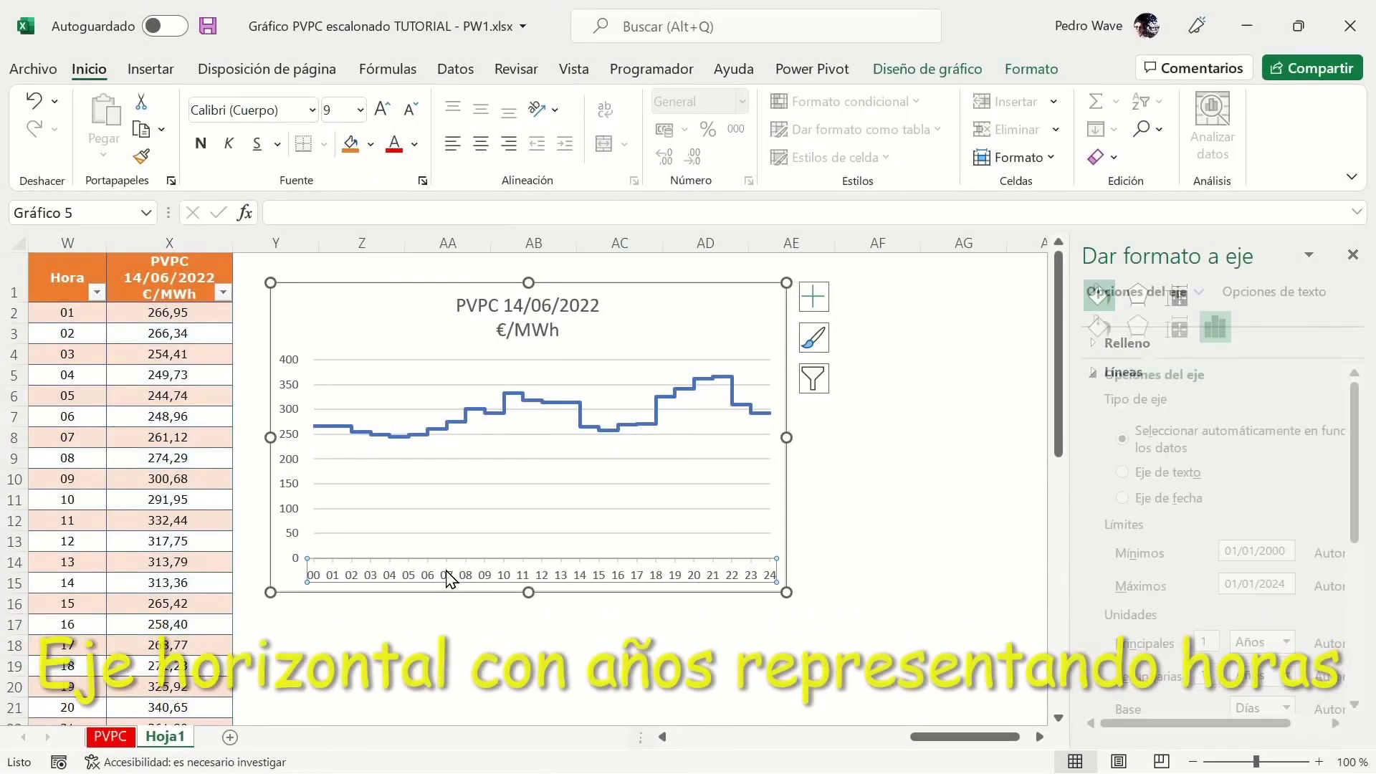
right_click(448, 576)
left_click(502, 554)
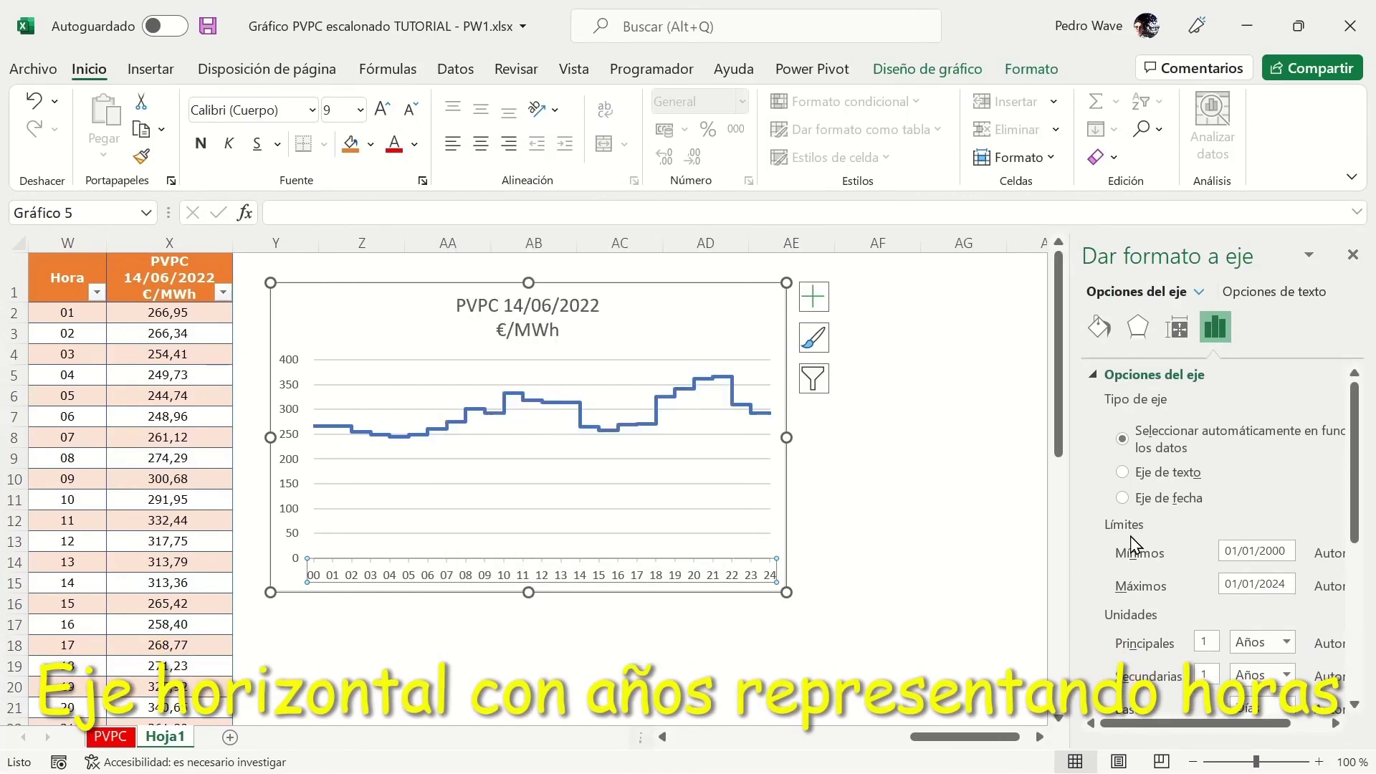
scroll(1133, 545, "down", 3)
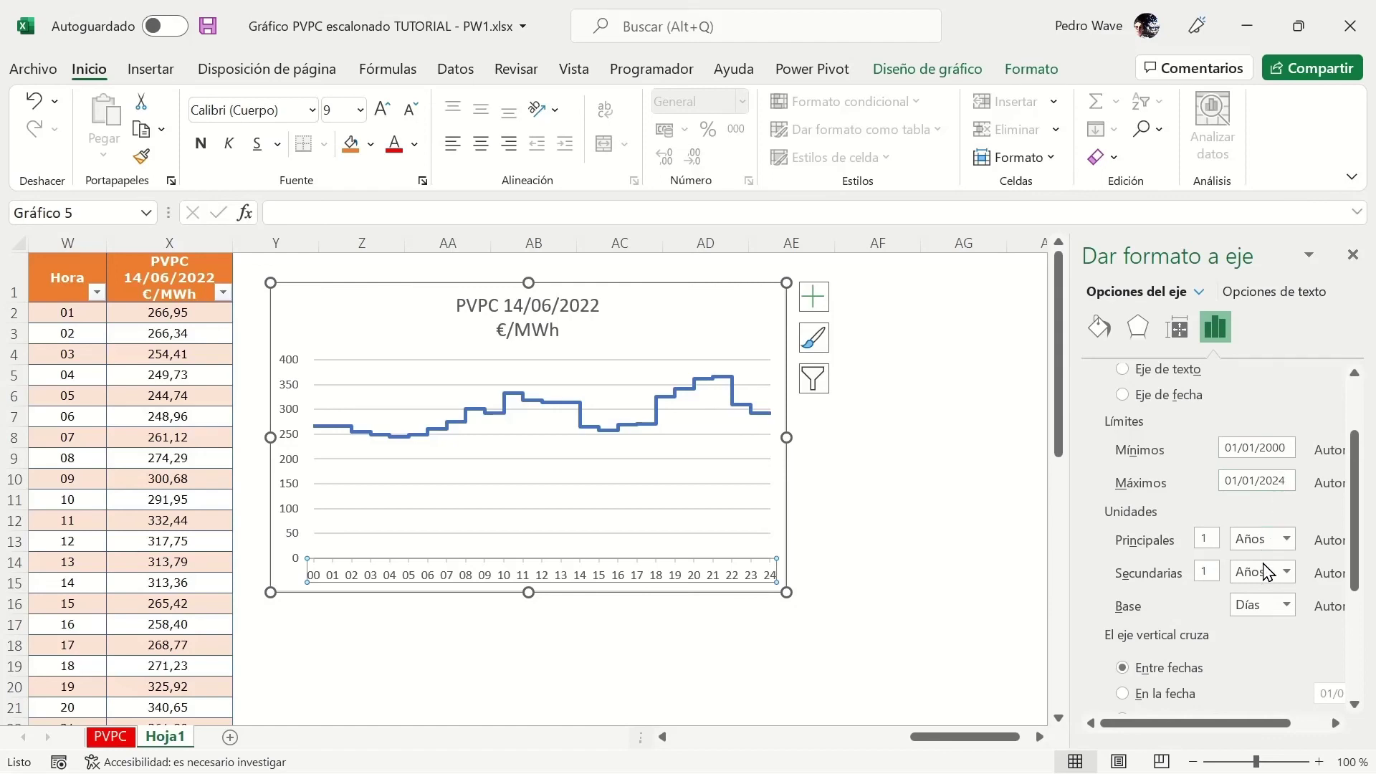
left_click(1288, 606)
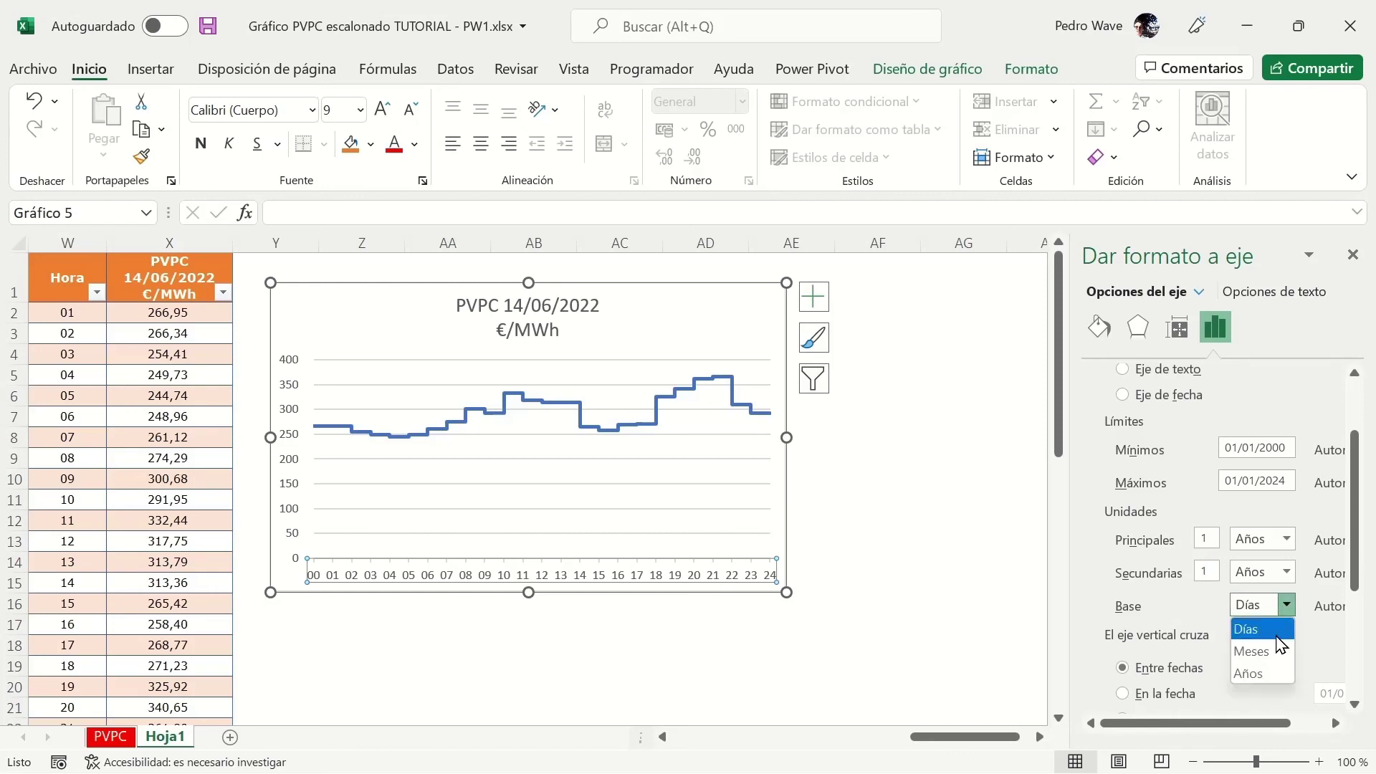
left_click(1262, 673)
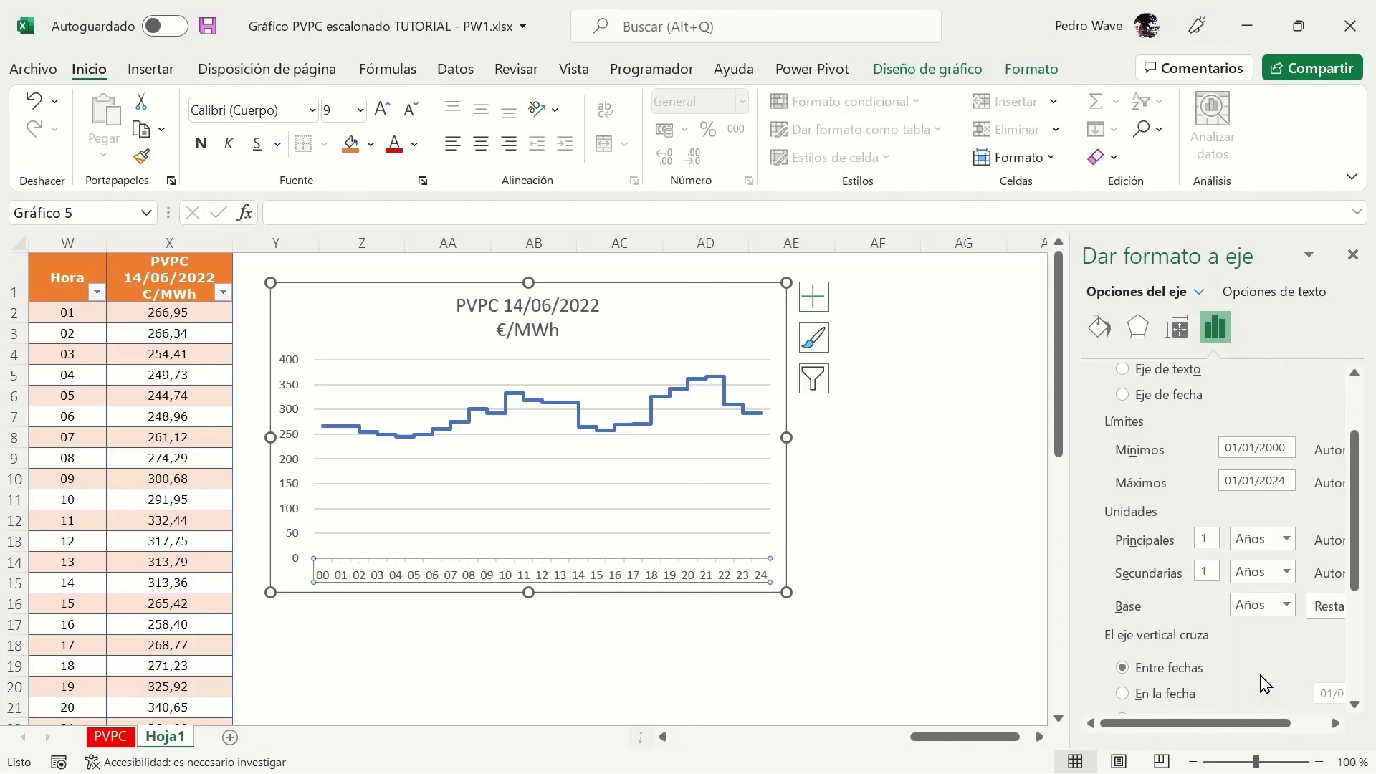
scroll(1266, 684, "down", 6)
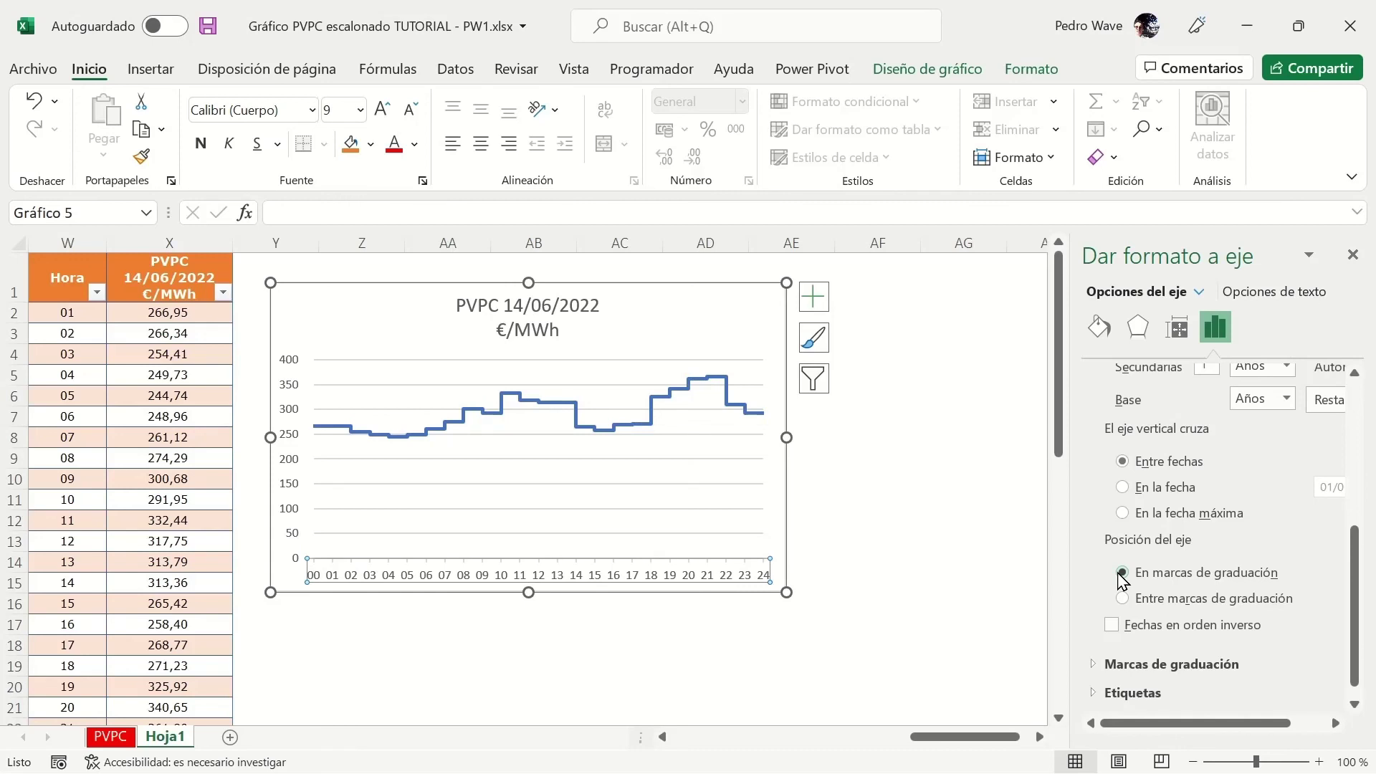
left_click(891, 528)
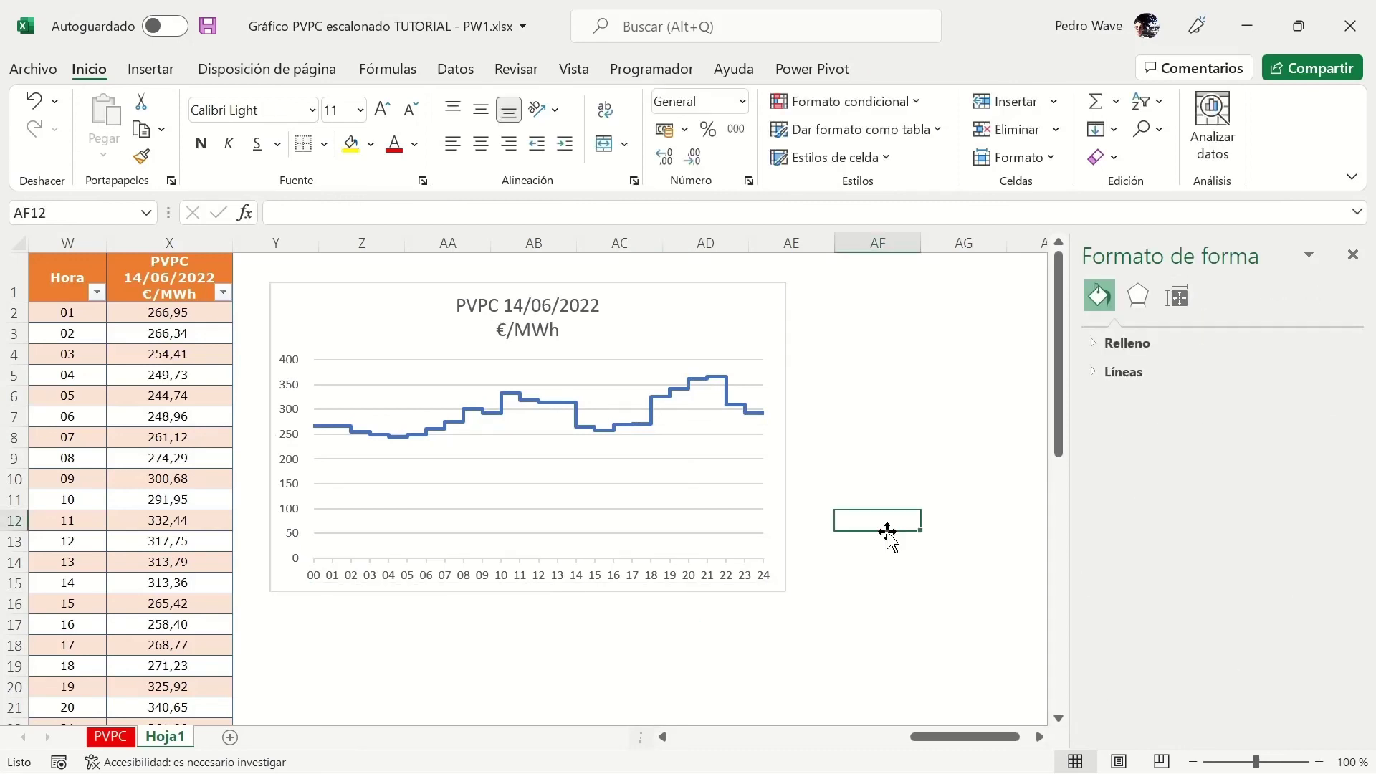